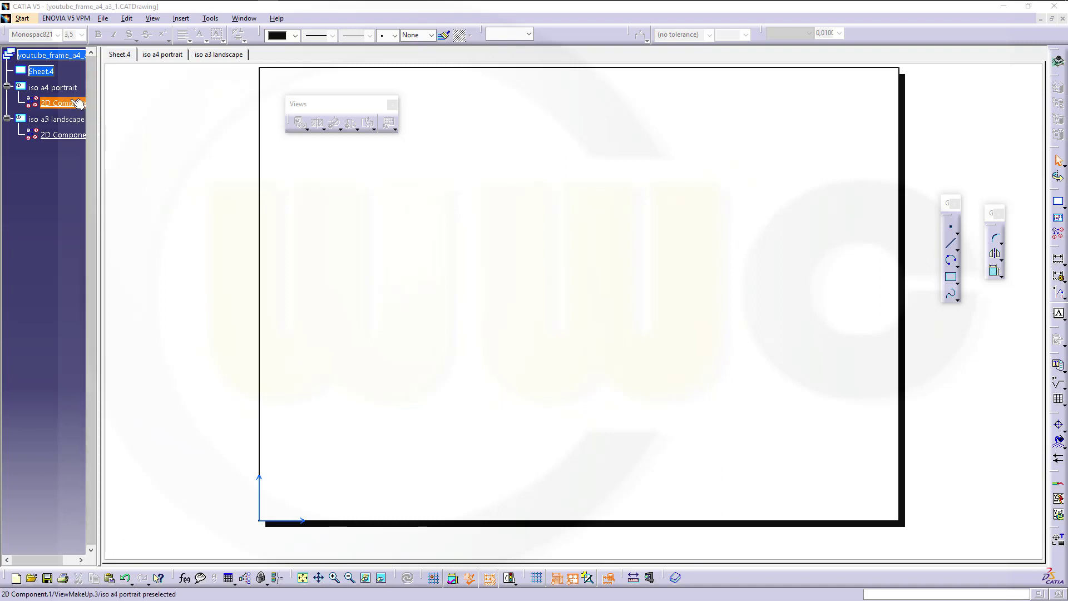
Instantiate the iso a3 landscape 2D component frame on Sheet.4 at the sheet origin
click(1059, 236)
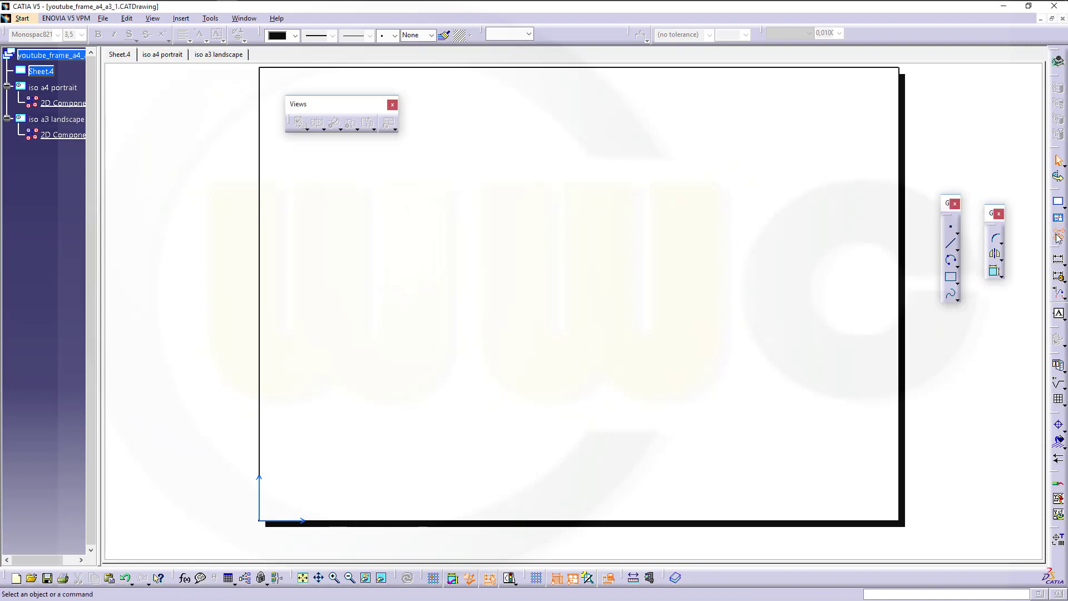
click(56, 136)
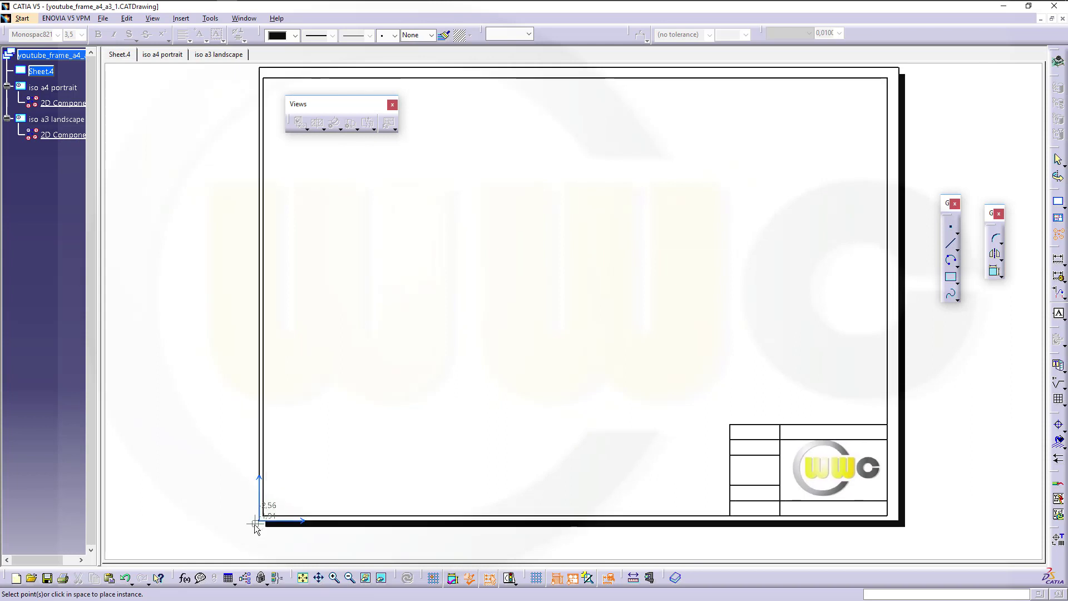
click(259, 520)
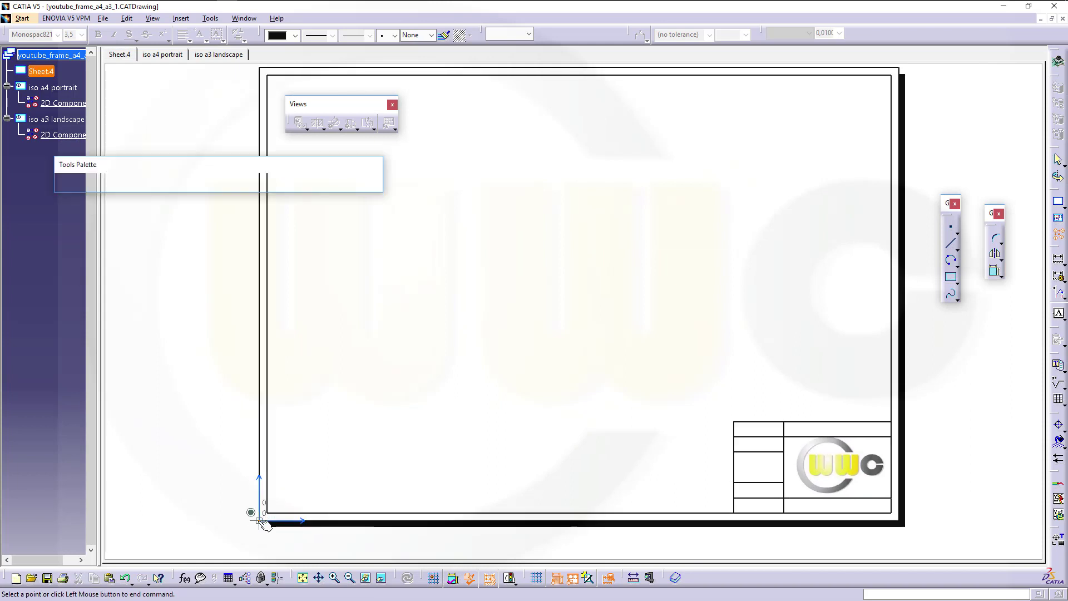
click(993, 414)
right_click(44, 73)
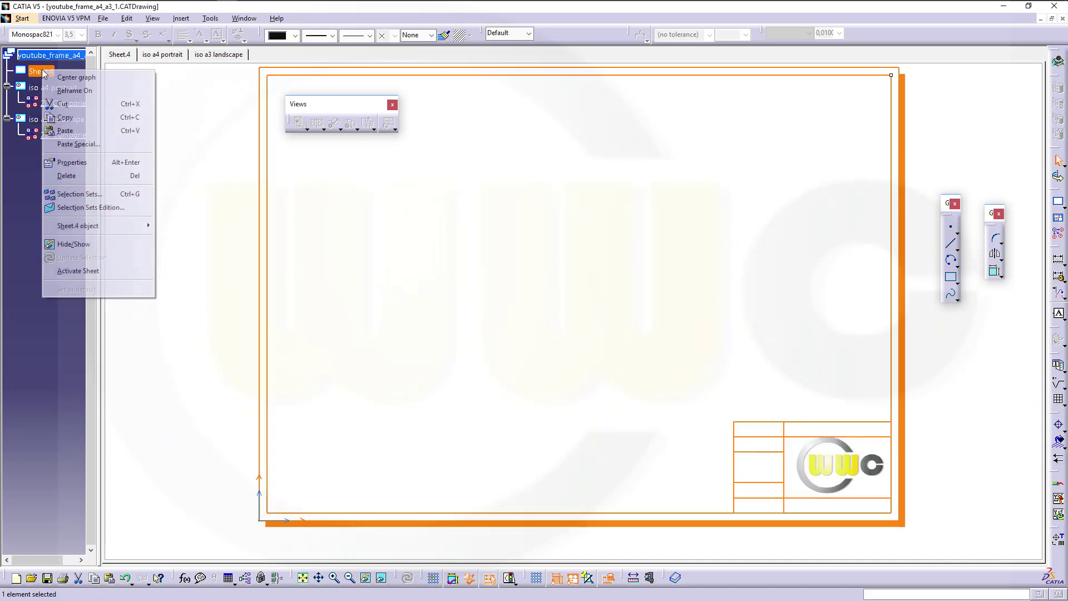
click(75, 90)
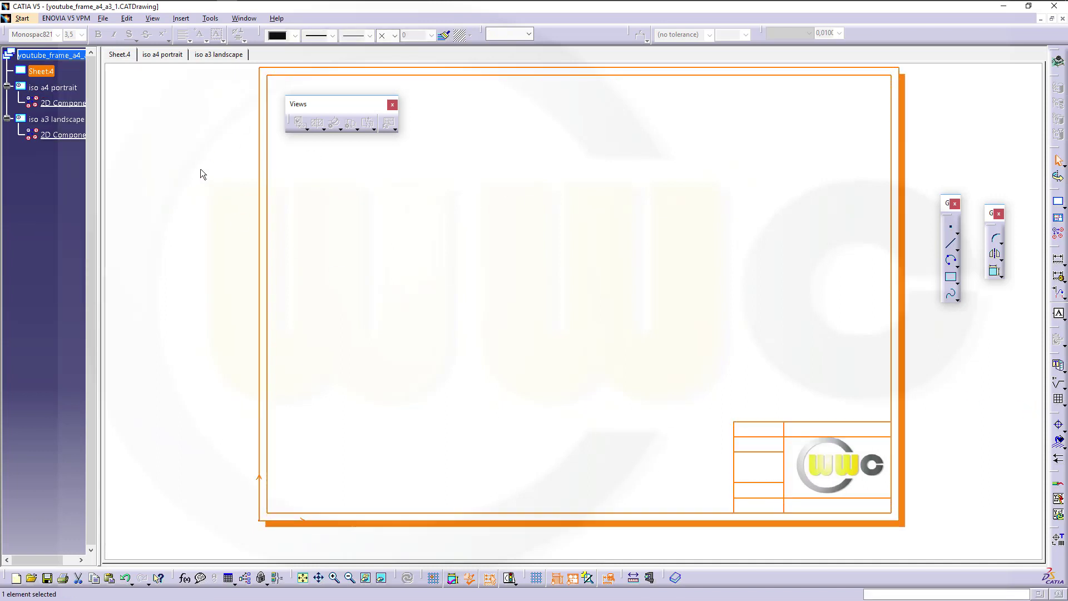
Add a new Sheet.5 and confirm its A4 ISO portrait properties
click(1058, 202)
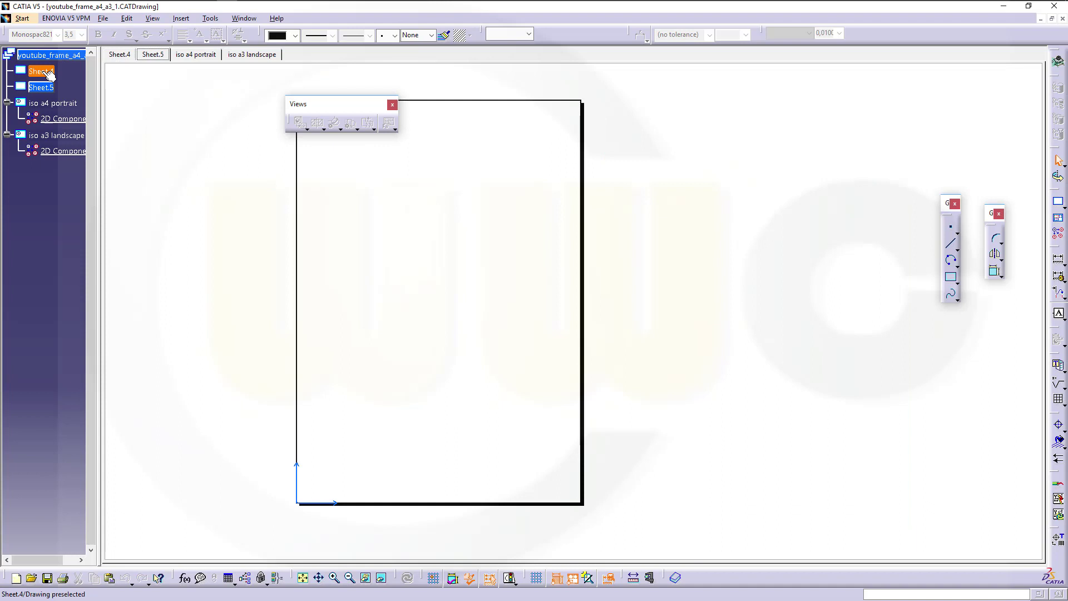
right_click(41, 88)
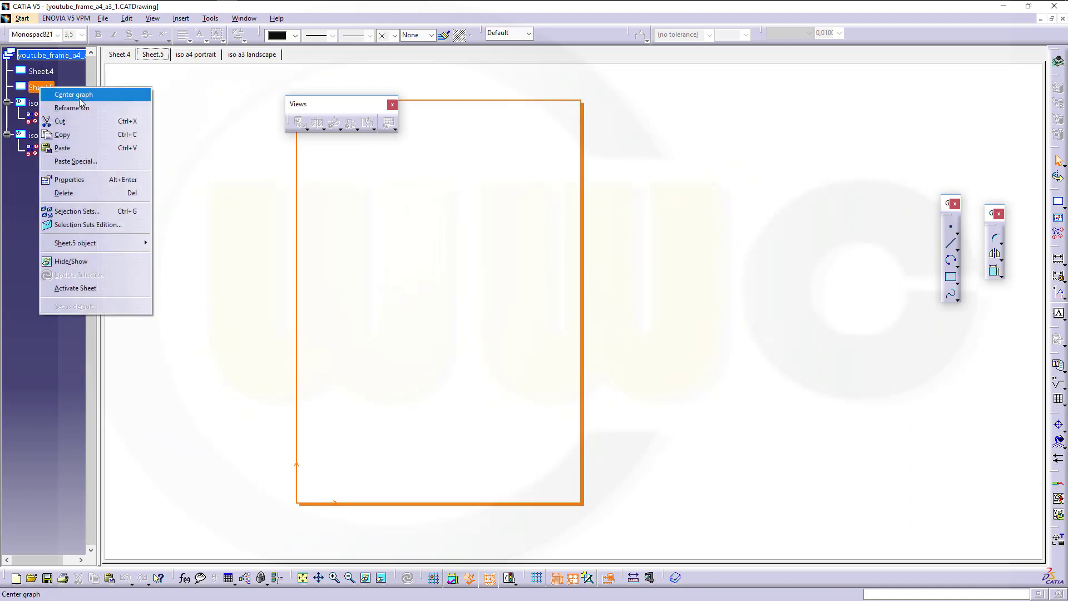
click(65, 180)
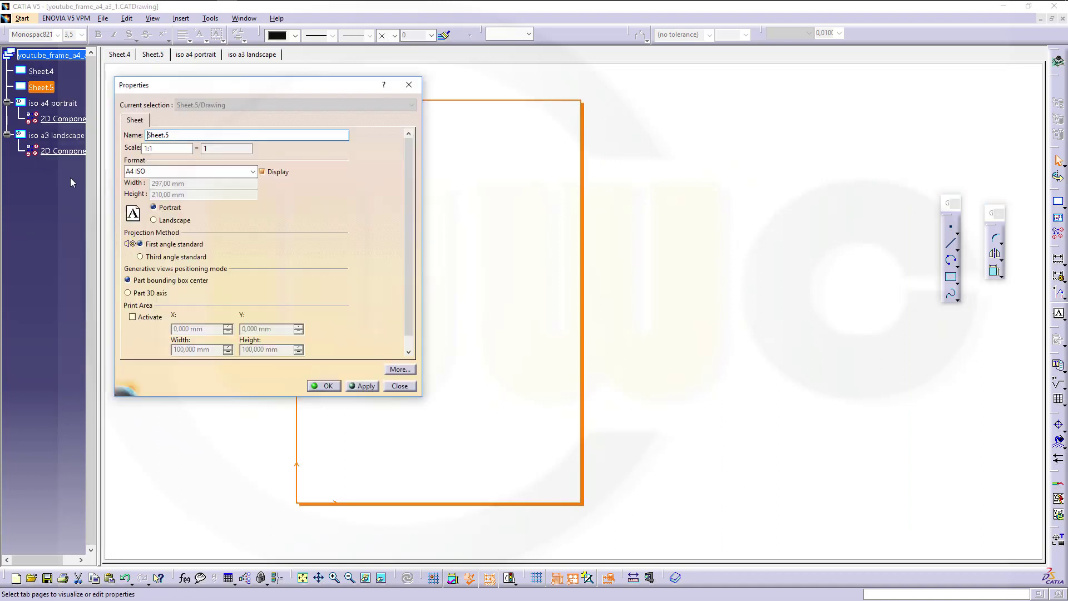
click(327, 386)
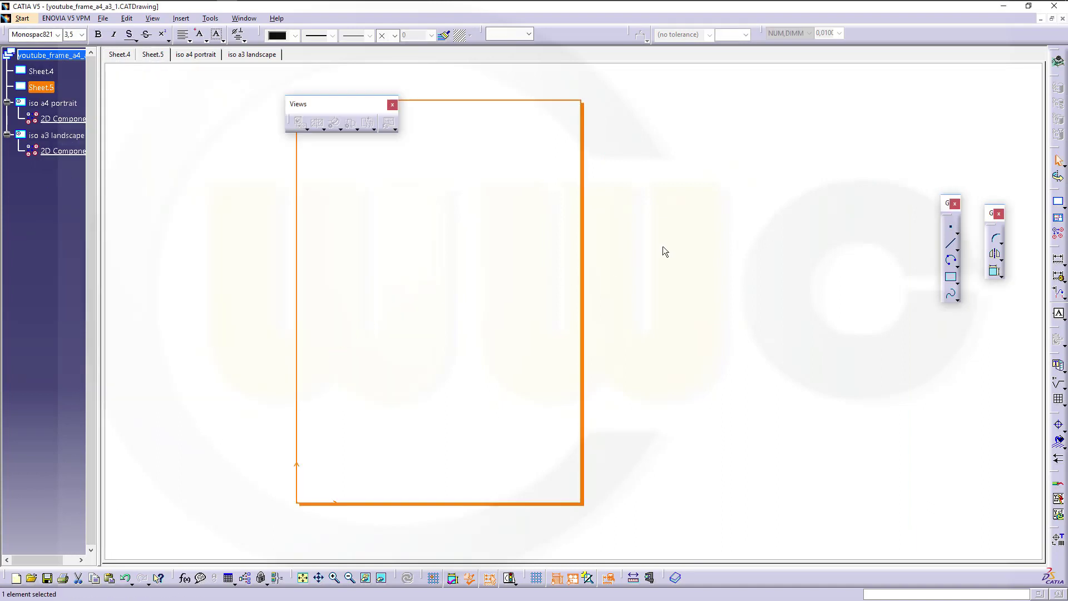
Place the iso a4 portrait frame component at Sheet.5's lower-left corner
click(62, 118)
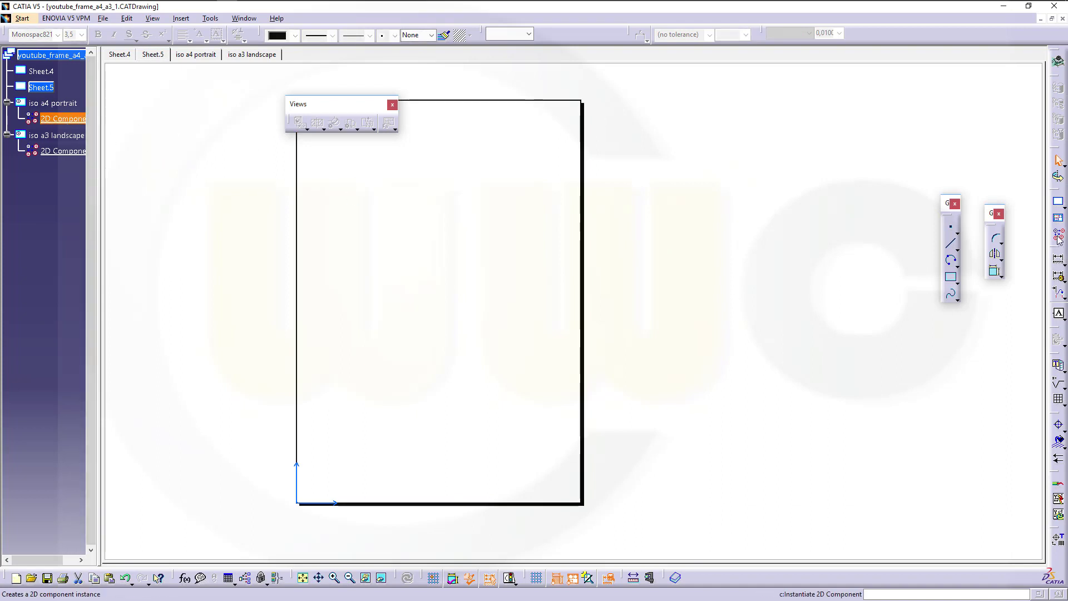
click(951, 227)
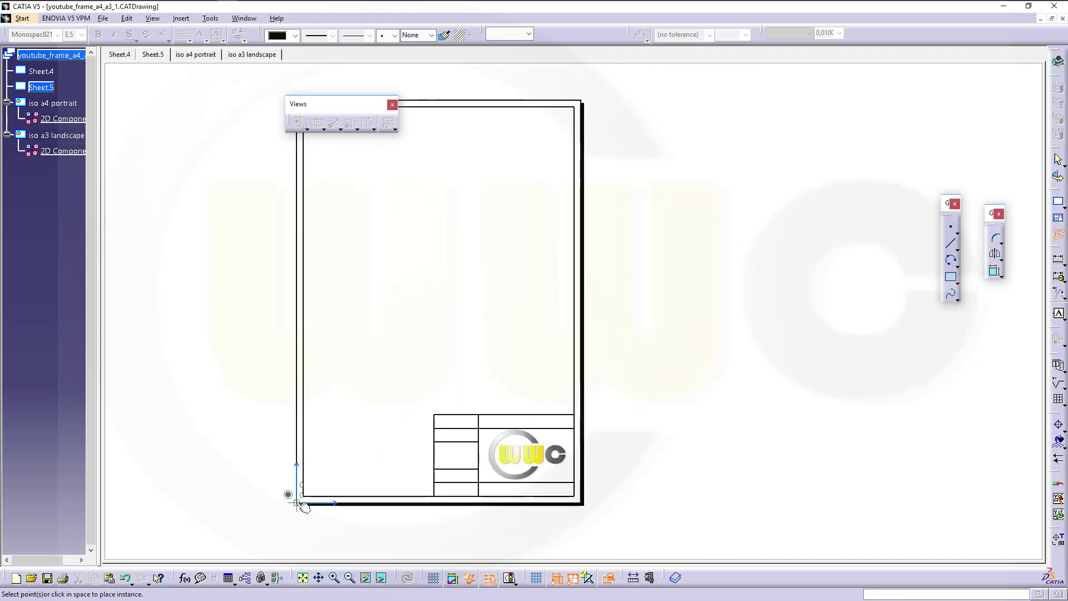
click(298, 504)
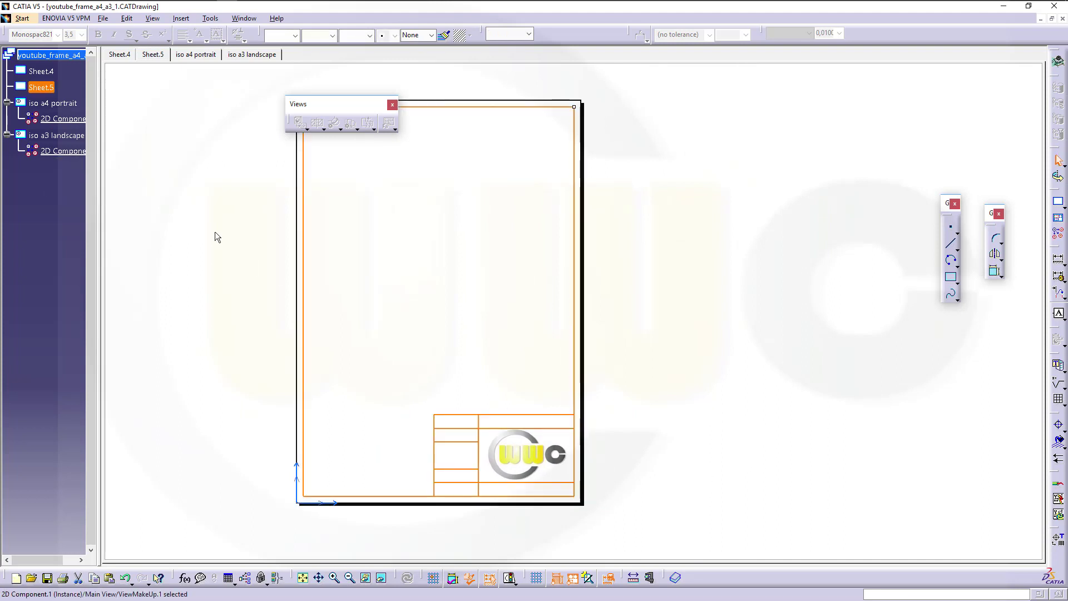
click(751, 314)
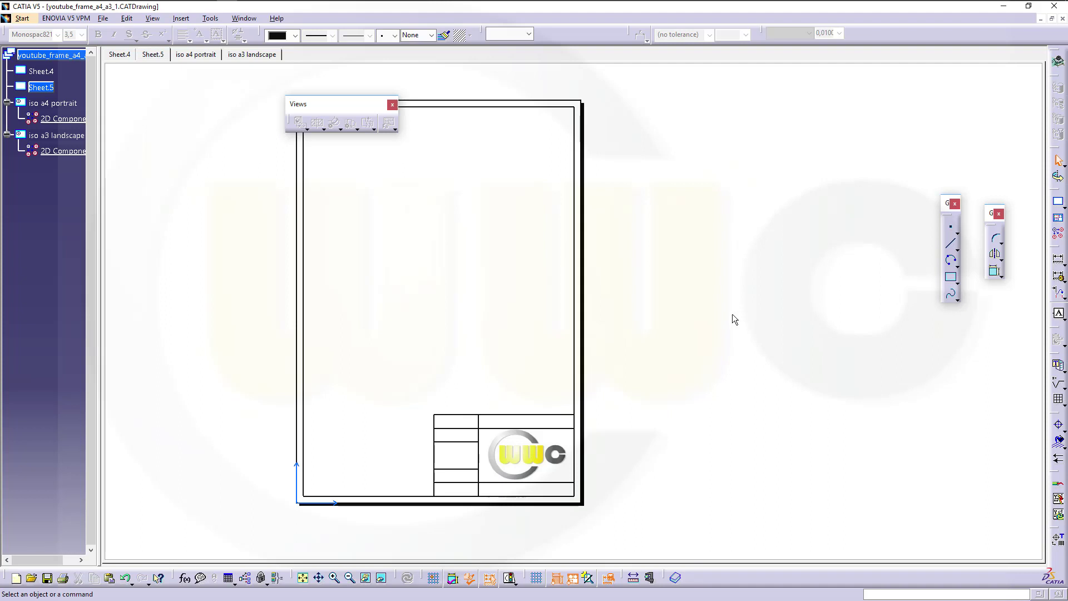
Close the current drawing and start a new Drafting drawing on a portrait A4 ISO sheet
key(ctrl+F4)
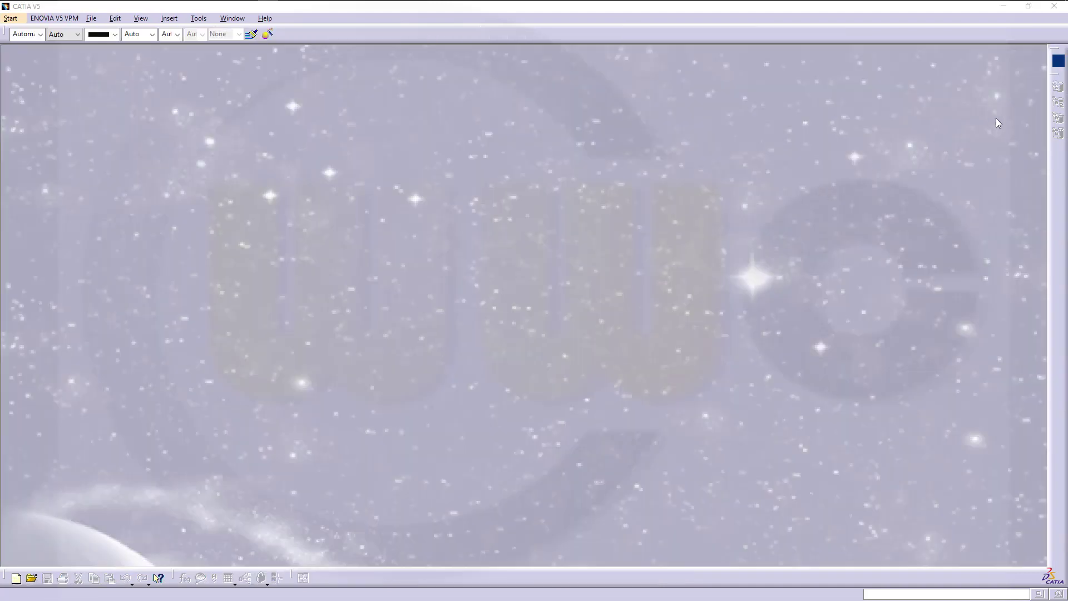
click(1058, 60)
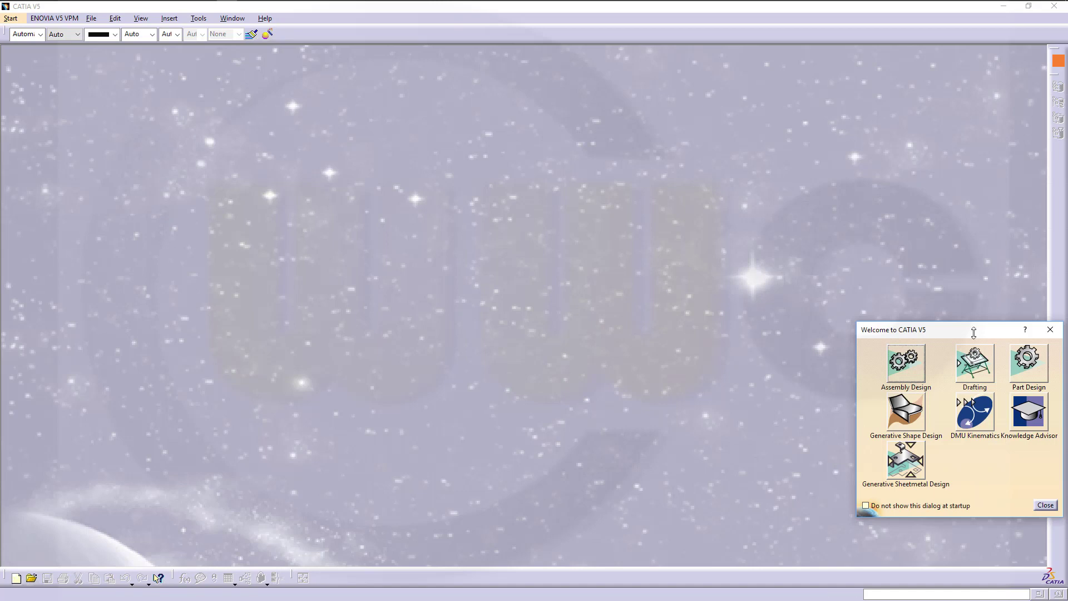
click(974, 362)
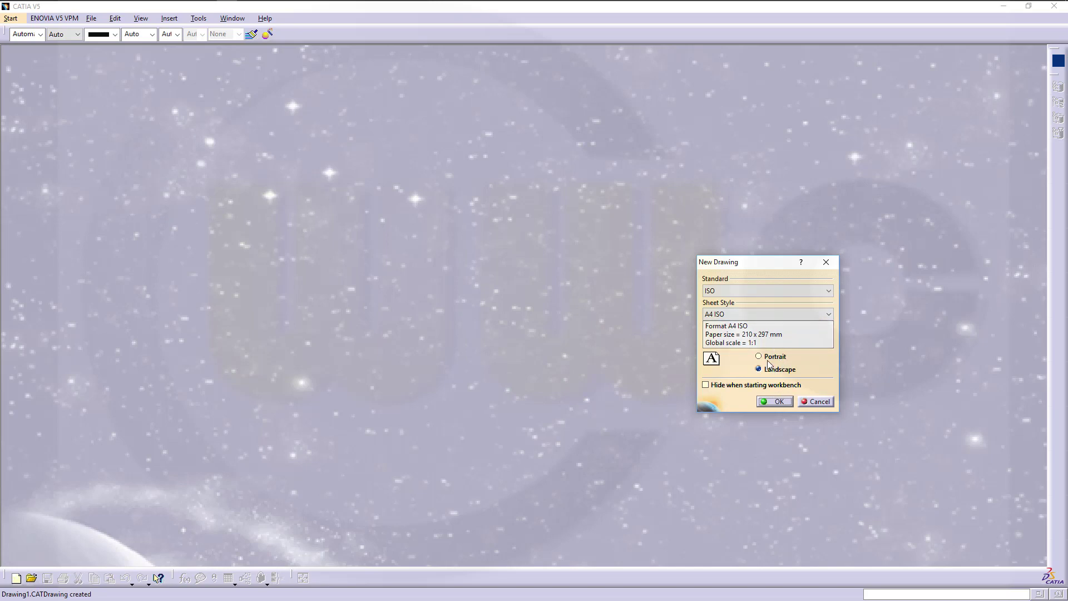
click(760, 357)
click(775, 401)
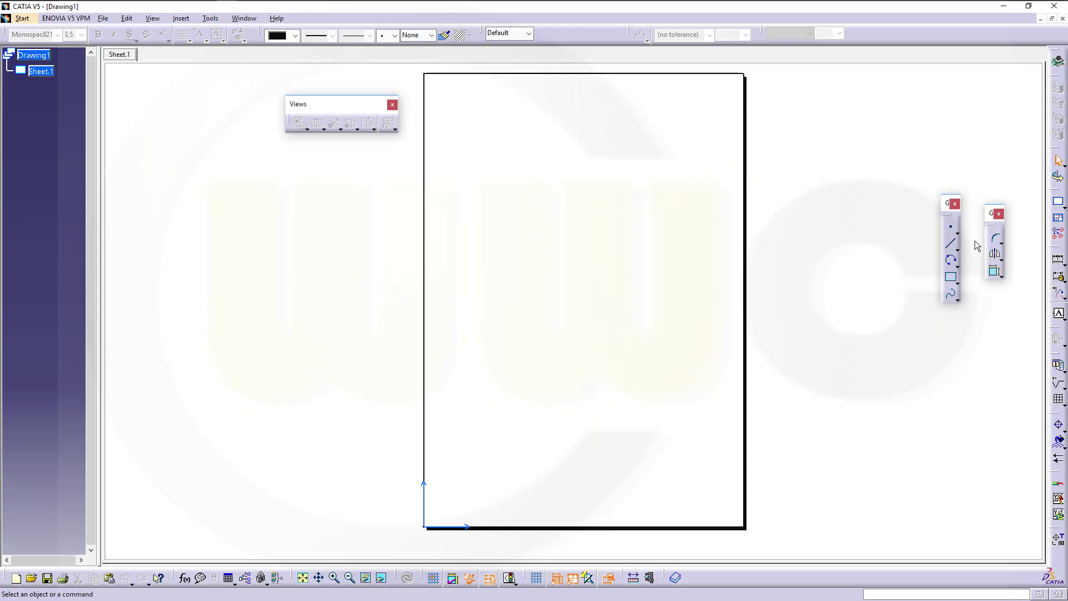
Draw a rectangle from H 5, V 5 to near the sheet's upper-right corner
click(951, 277)
click(142, 181)
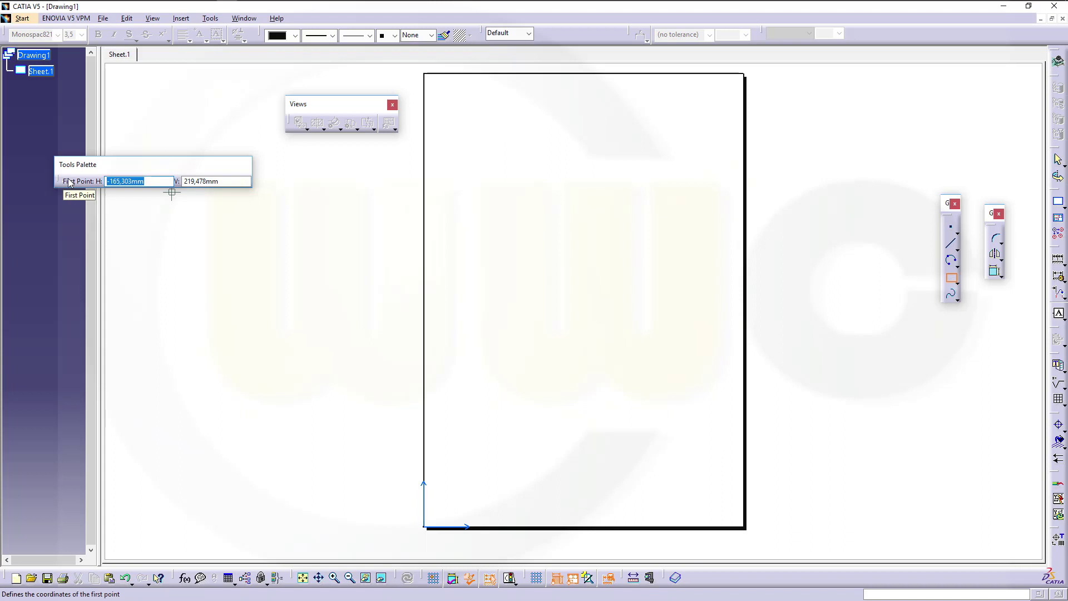
text(5)
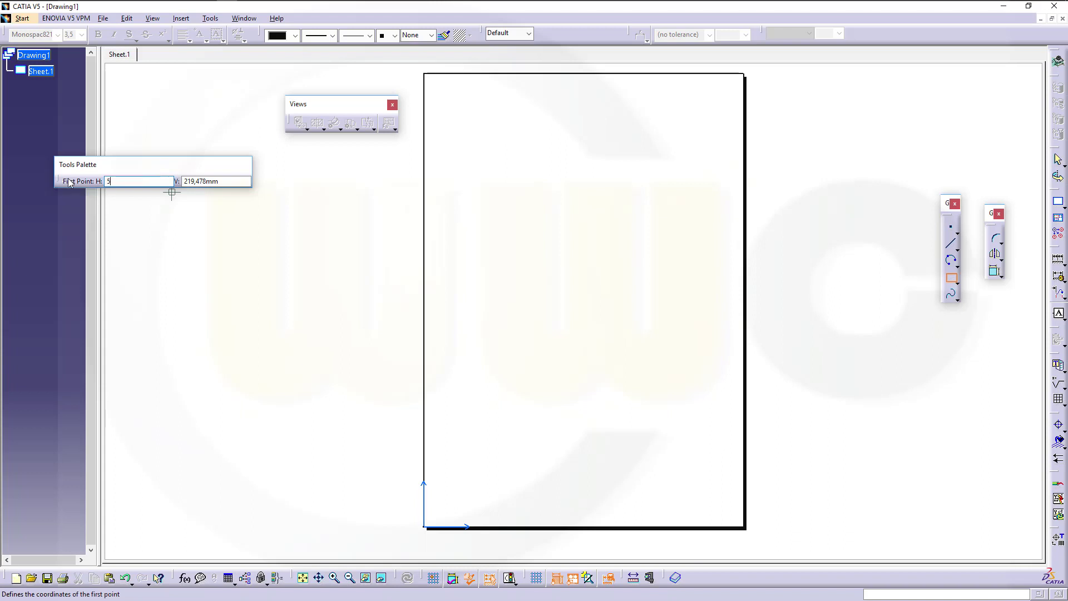
key(Tab)
text(5)
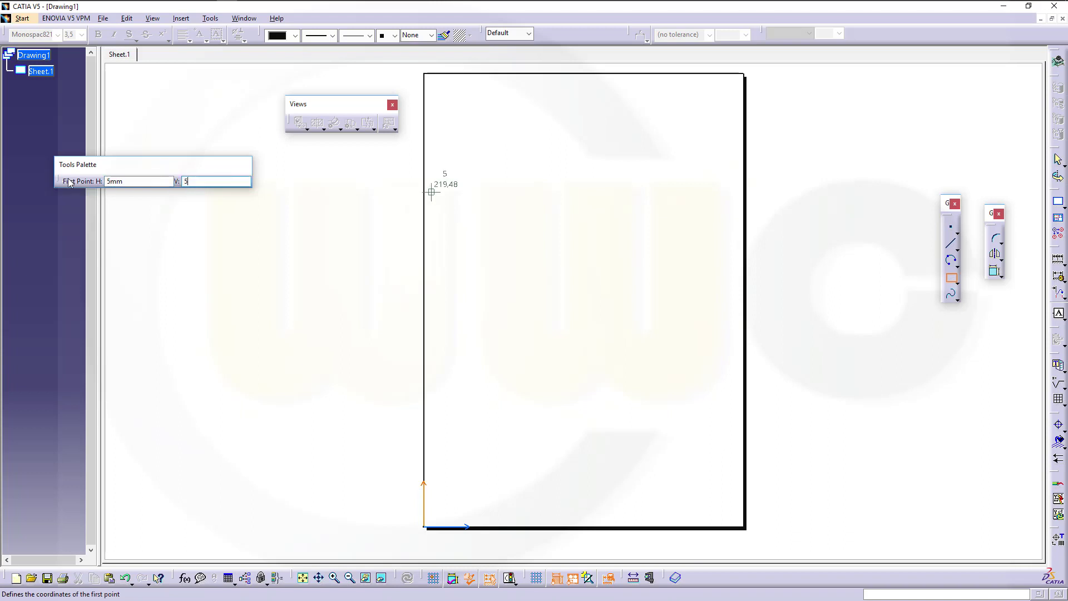
key(Return)
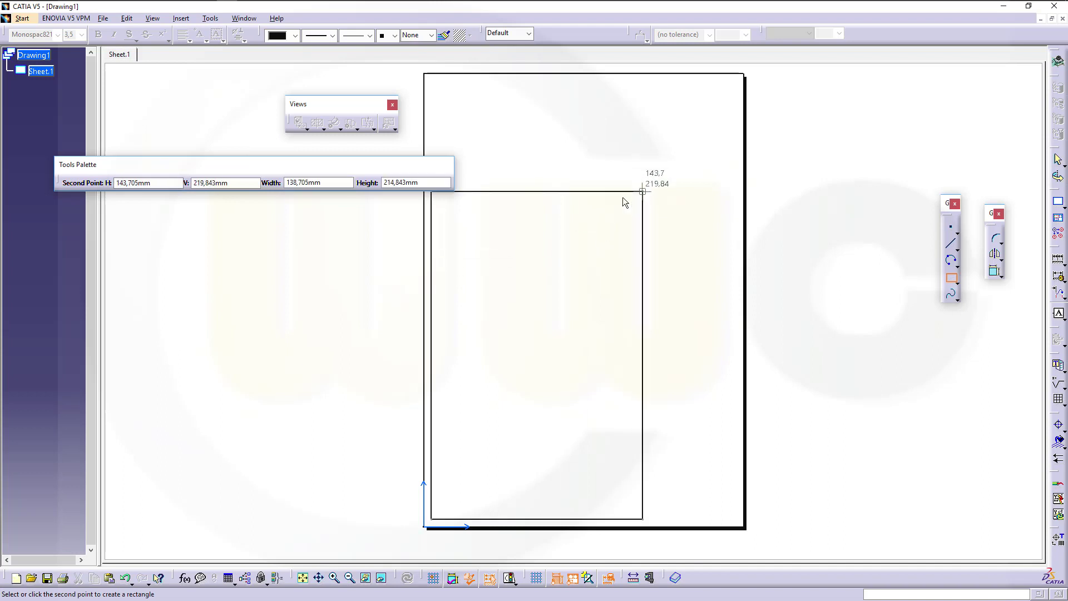
click(725, 95)
key(Escape)
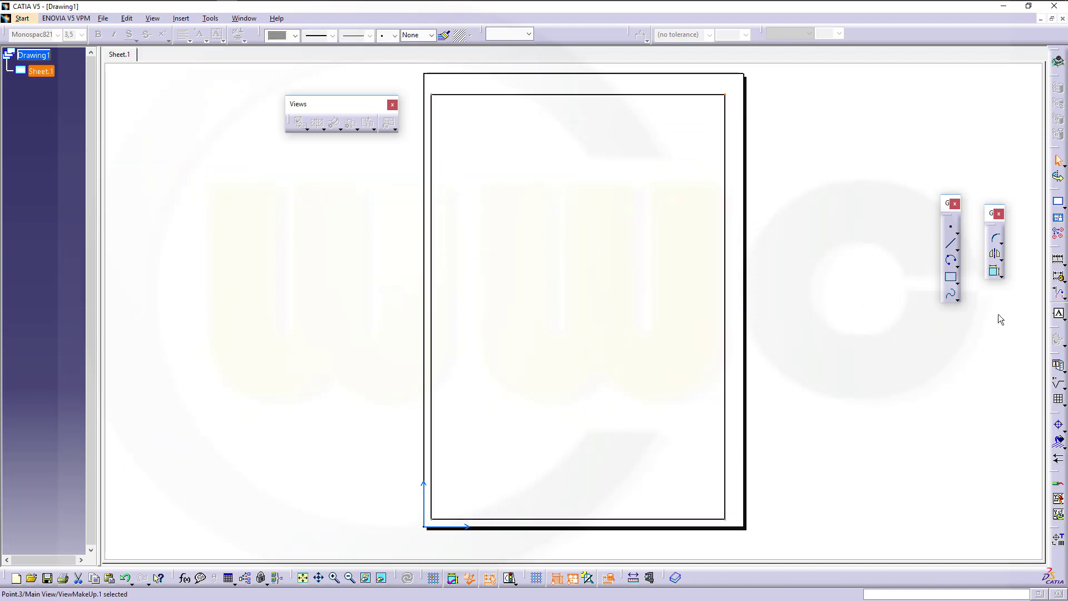
Try a constraint on the rectangle's bottom edge, then cancel it
click(996, 272)
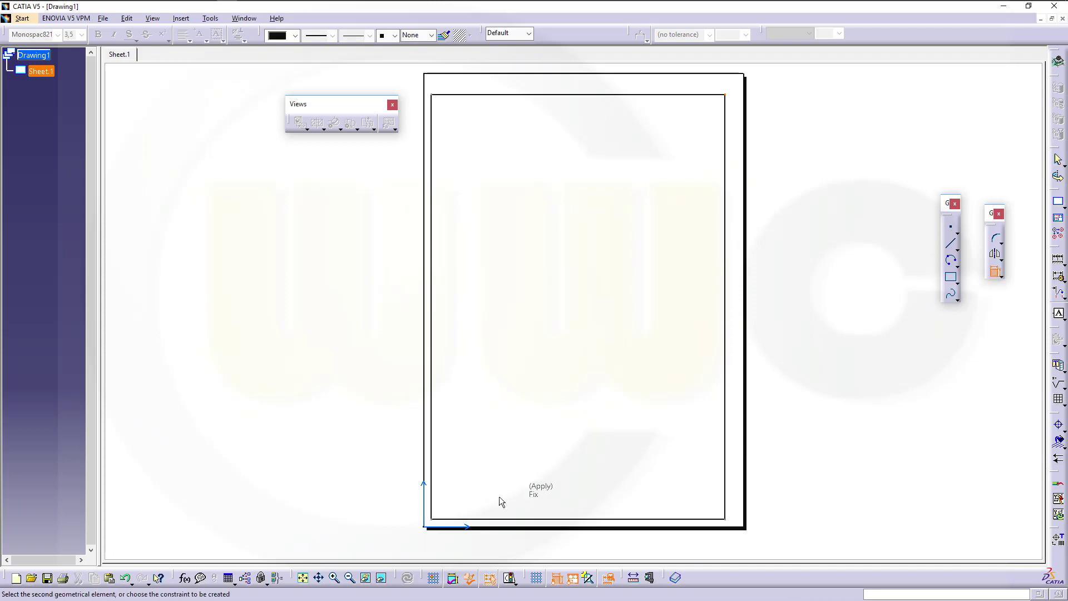
click(468, 519)
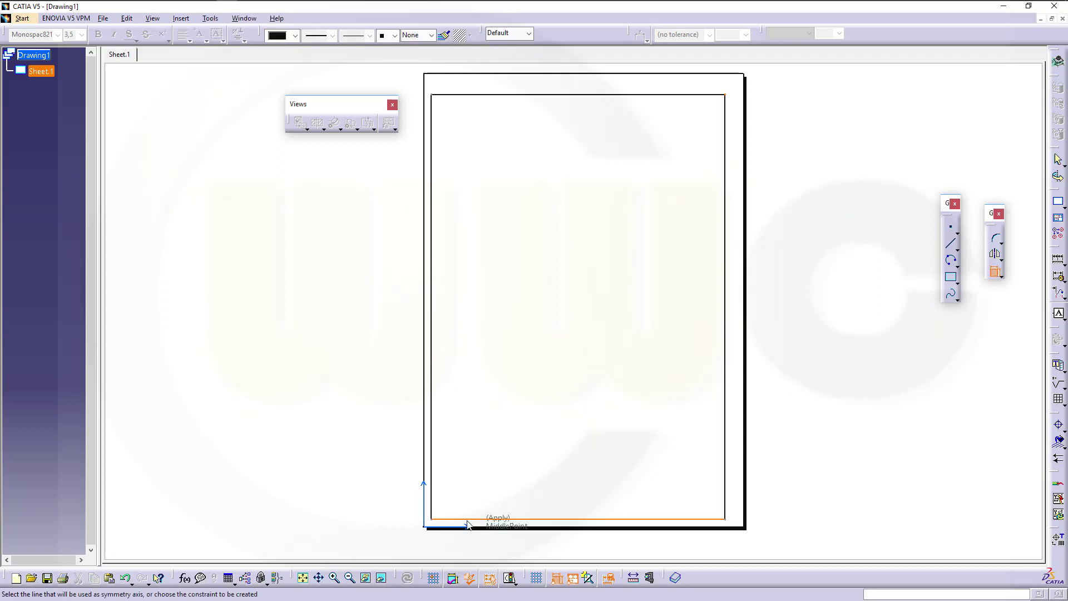
right_click(469, 523)
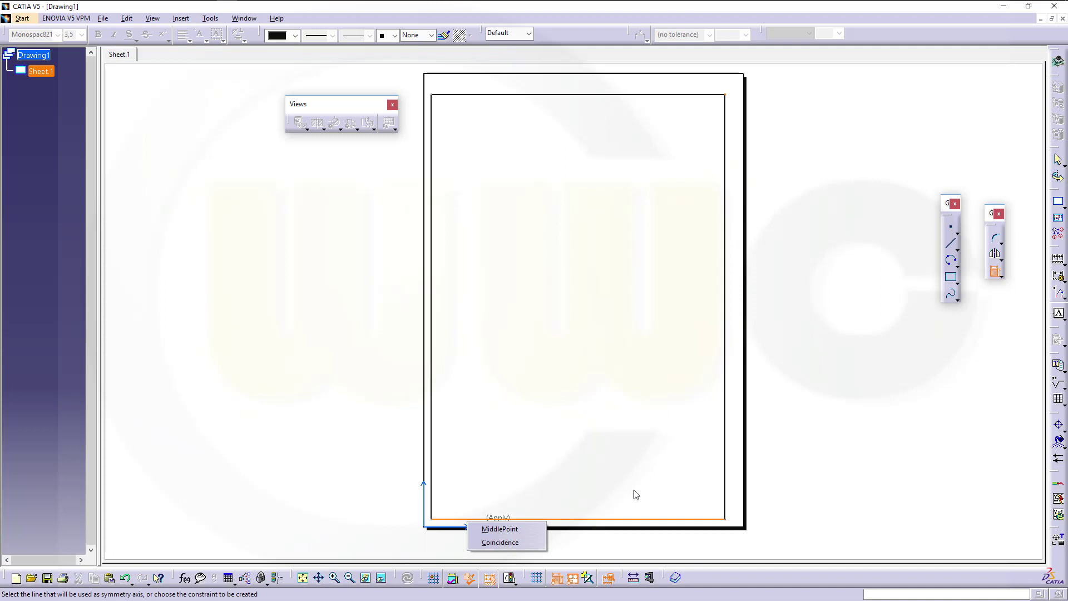
click(1000, 277)
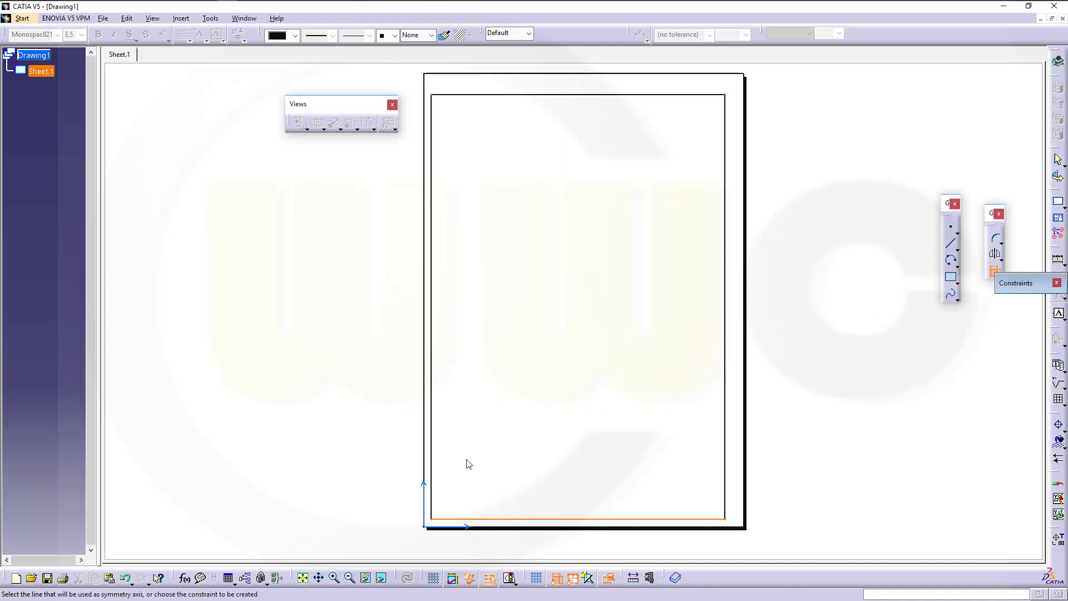
key(Escape)
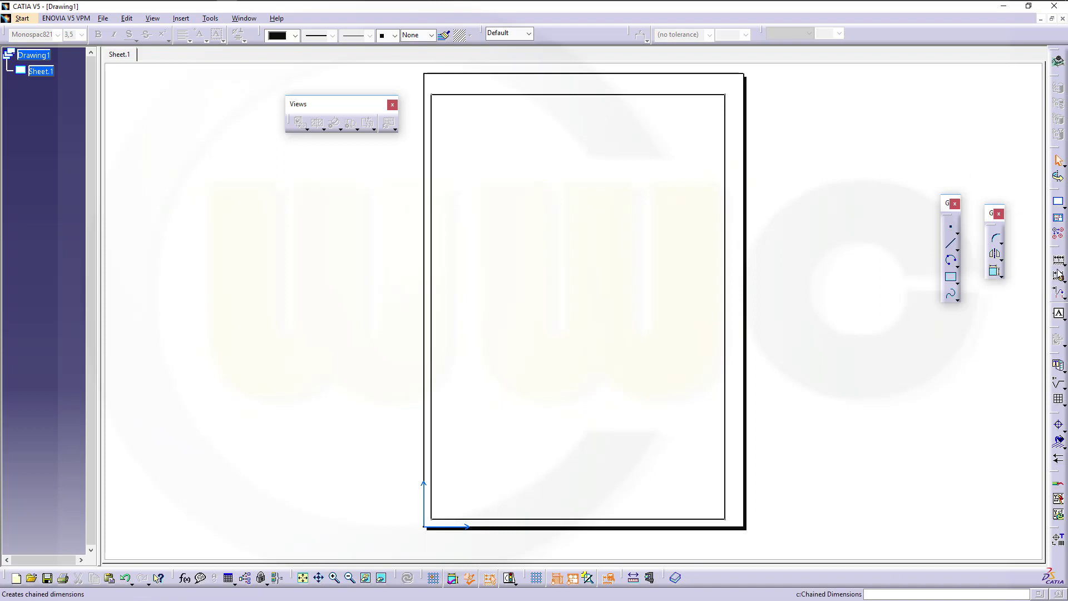
Dimension the rectangle's vertical and horizontal offsets from the sheet origin
click(1063, 263)
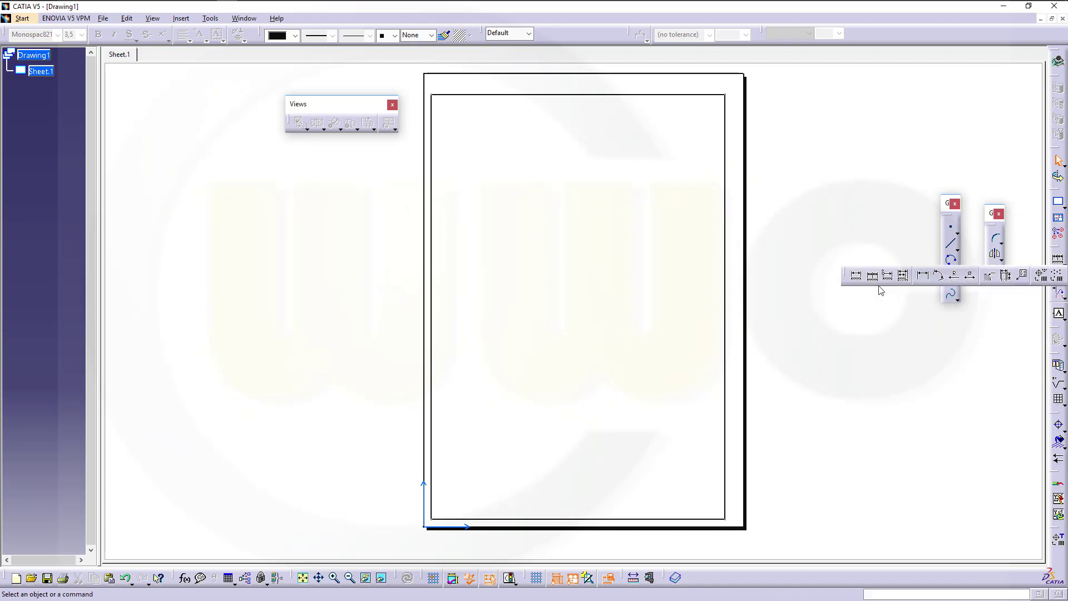
click(856, 275)
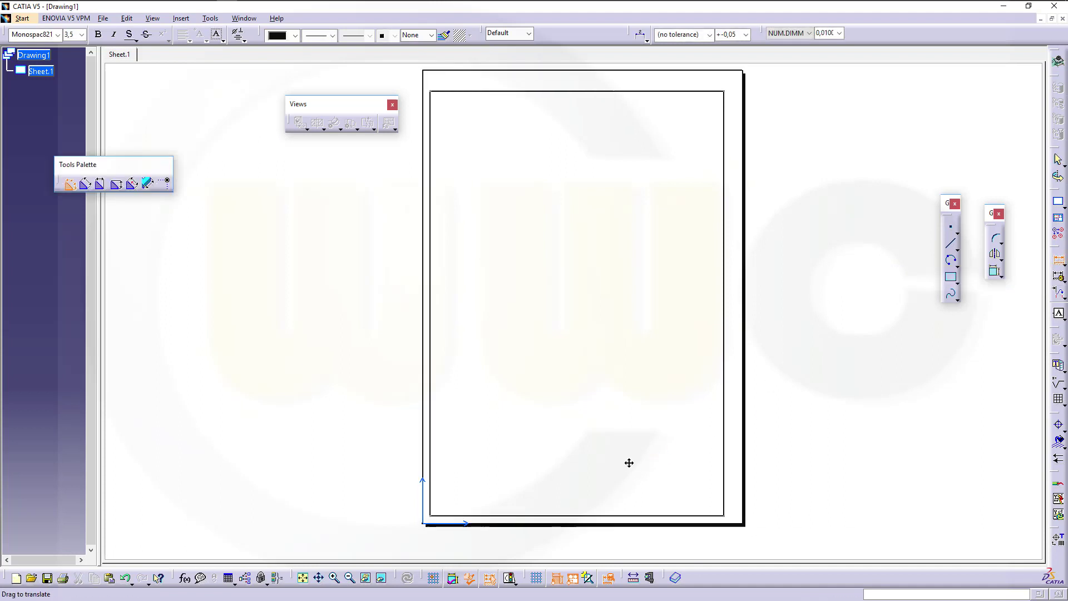
mouse_move(627, 462)
middle_down()
mouse_move(627, 393)
mouse_move(604, 473)
mouse_move(785, 142)
middle_up()
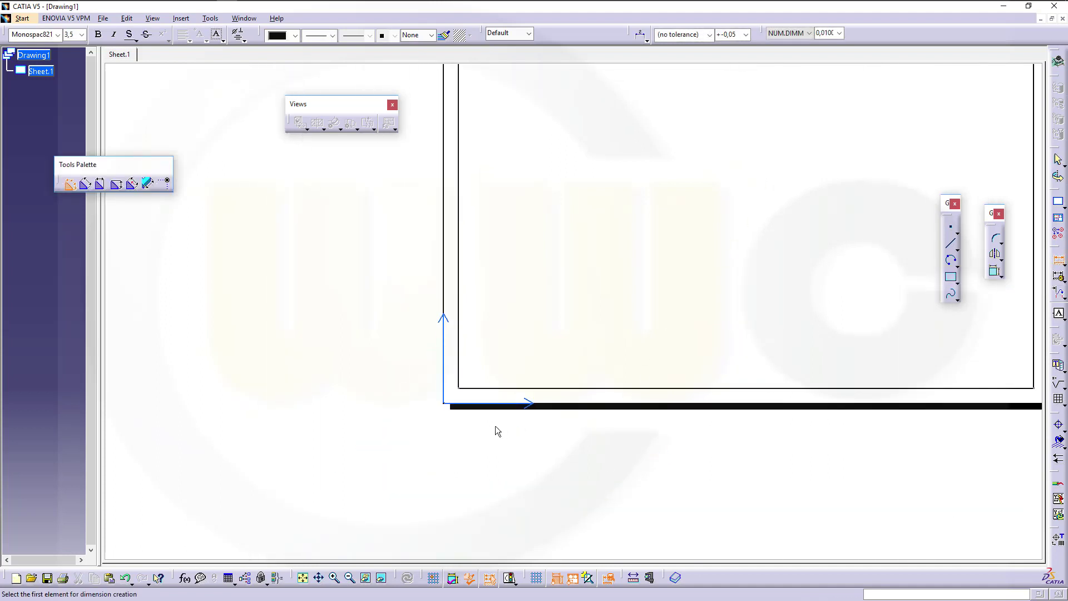
click(445, 405)
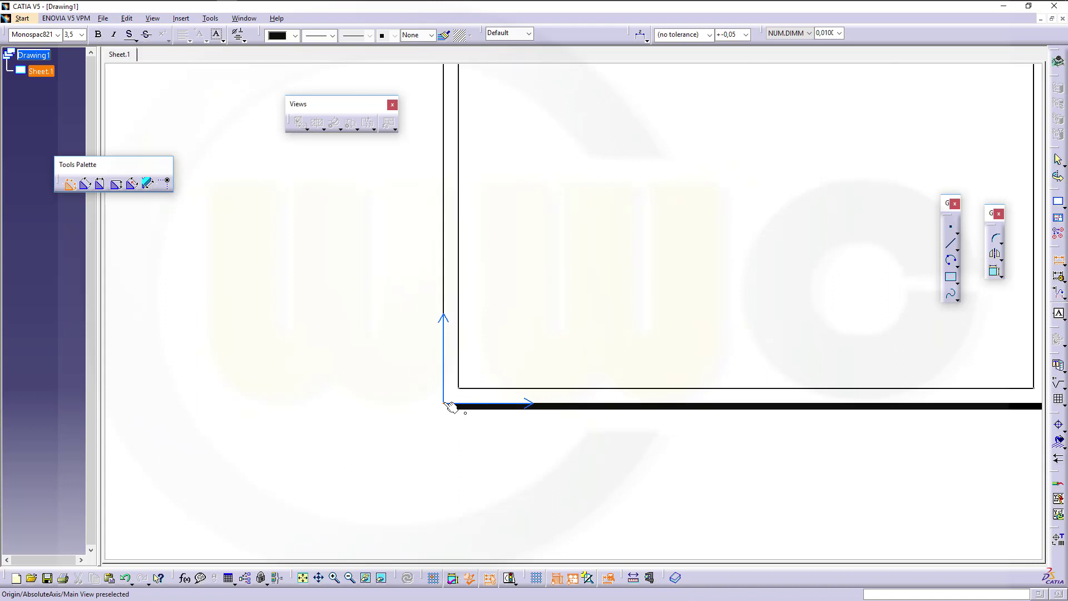
click(487, 387)
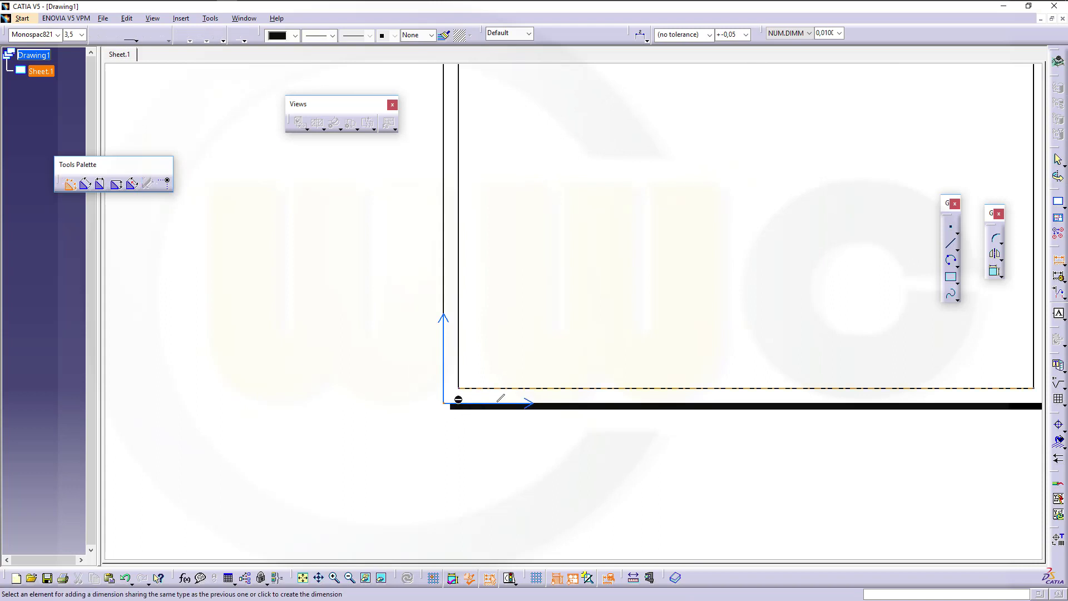
click(389, 390)
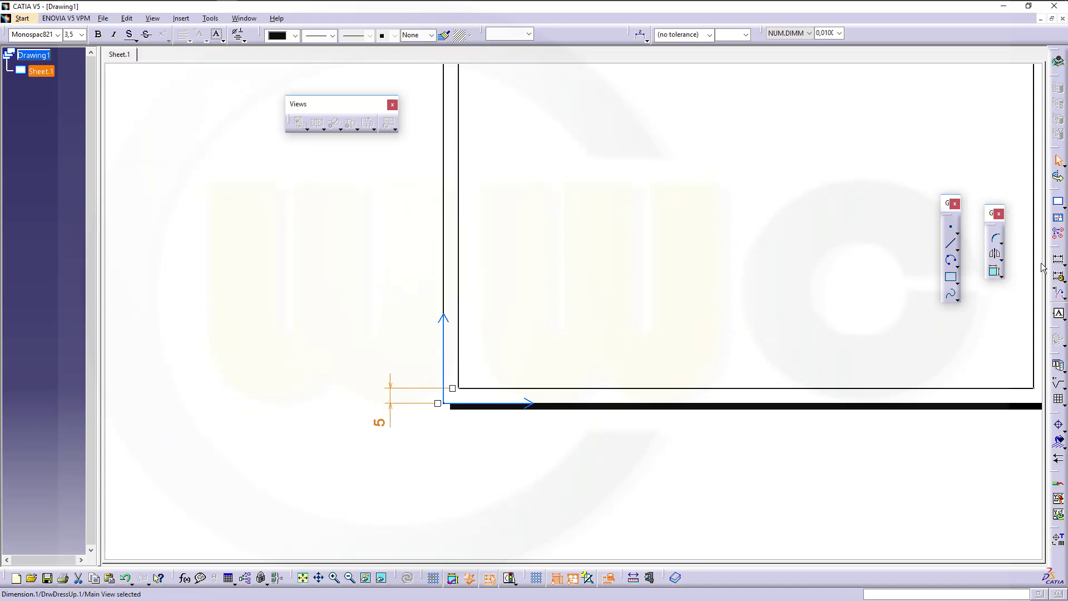
click(1059, 259)
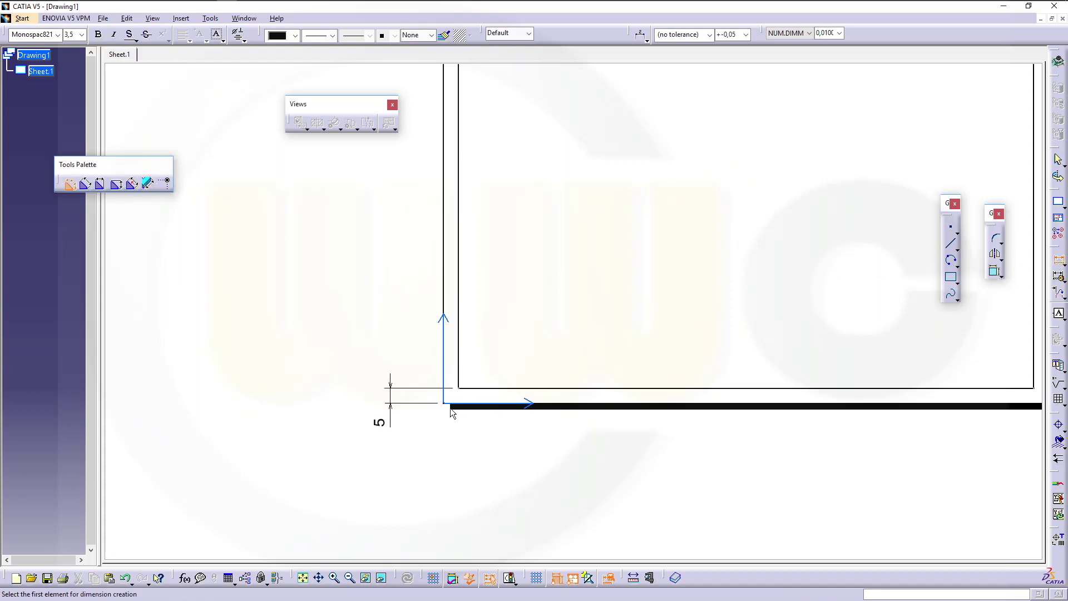
click(449, 405)
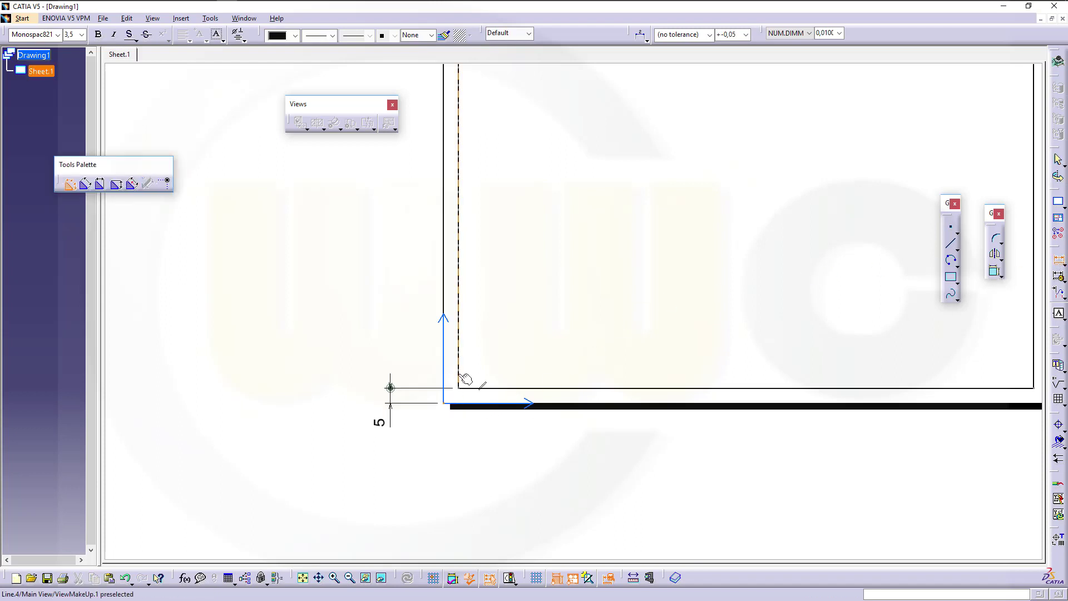
click(459, 379)
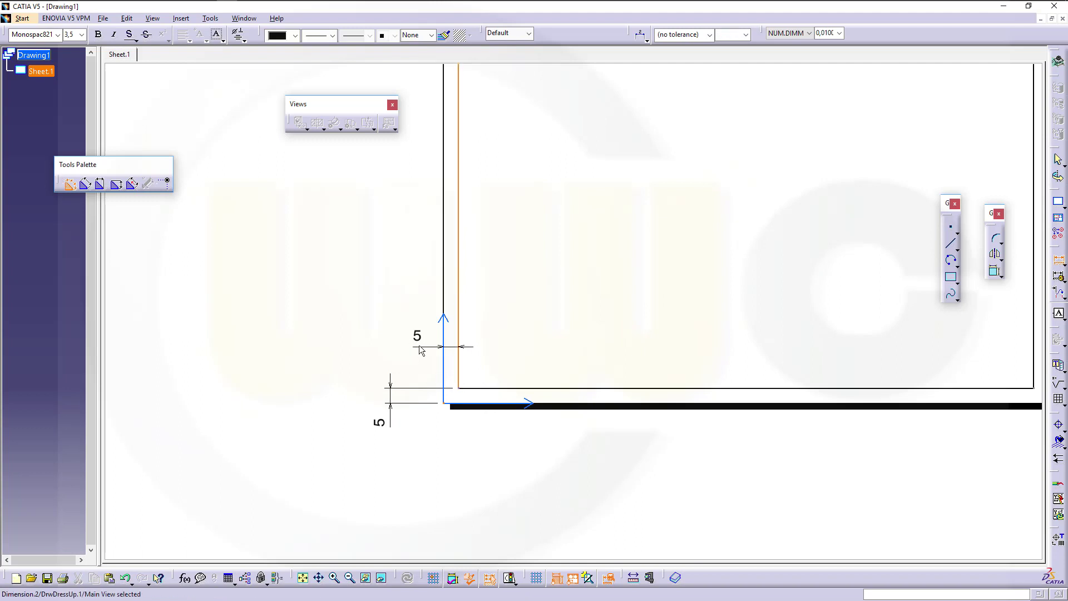
click(416, 349)
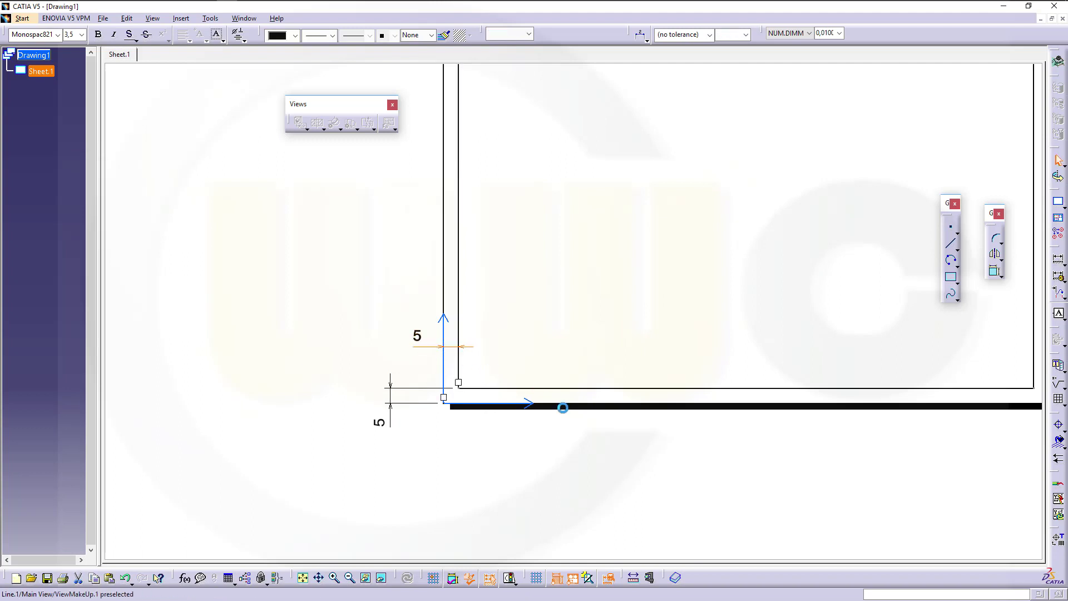
Make both offset dimensions drive the geometry at 5 mm
double_click(387, 425)
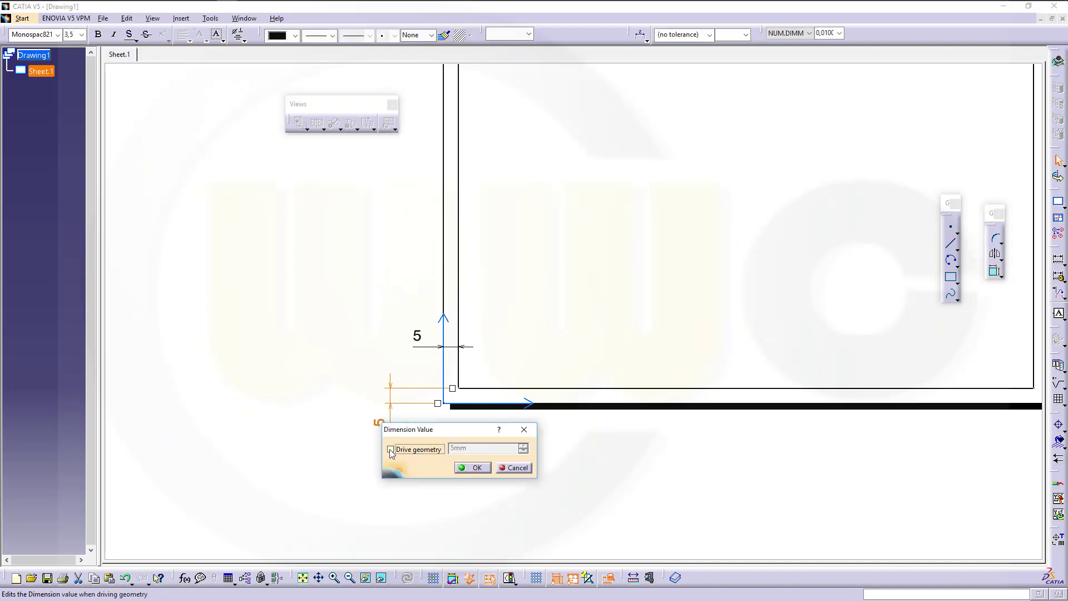
click(391, 449)
click(473, 467)
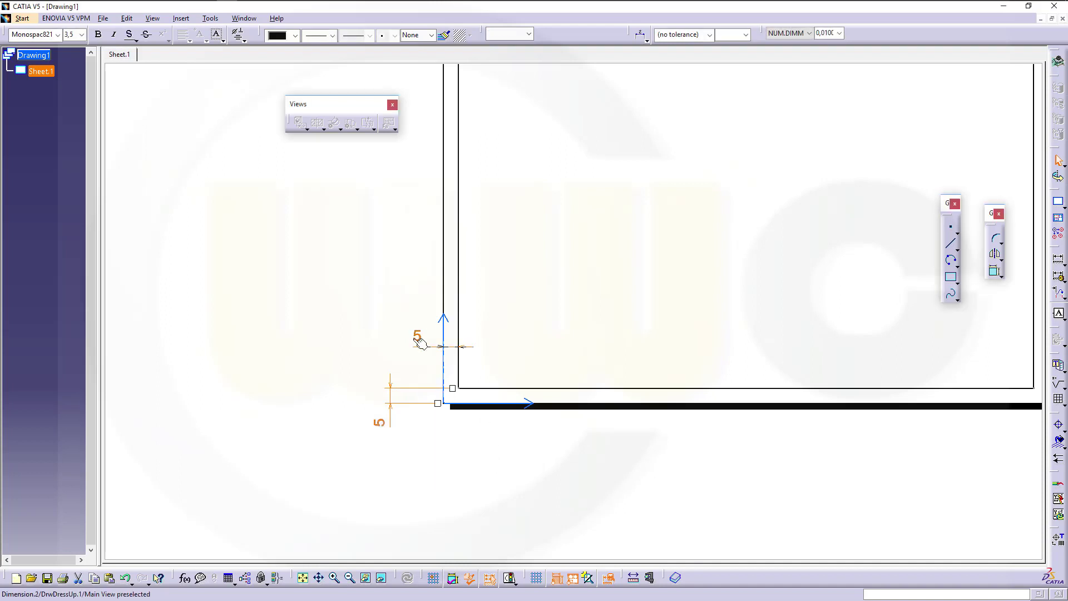
double_click(418, 340)
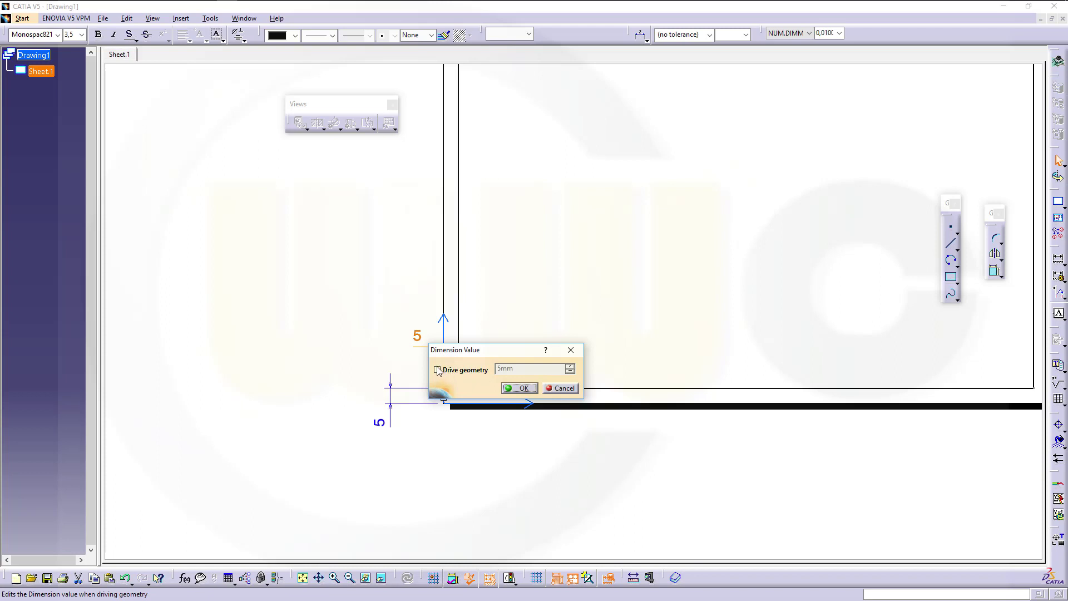
click(439, 370)
click(519, 388)
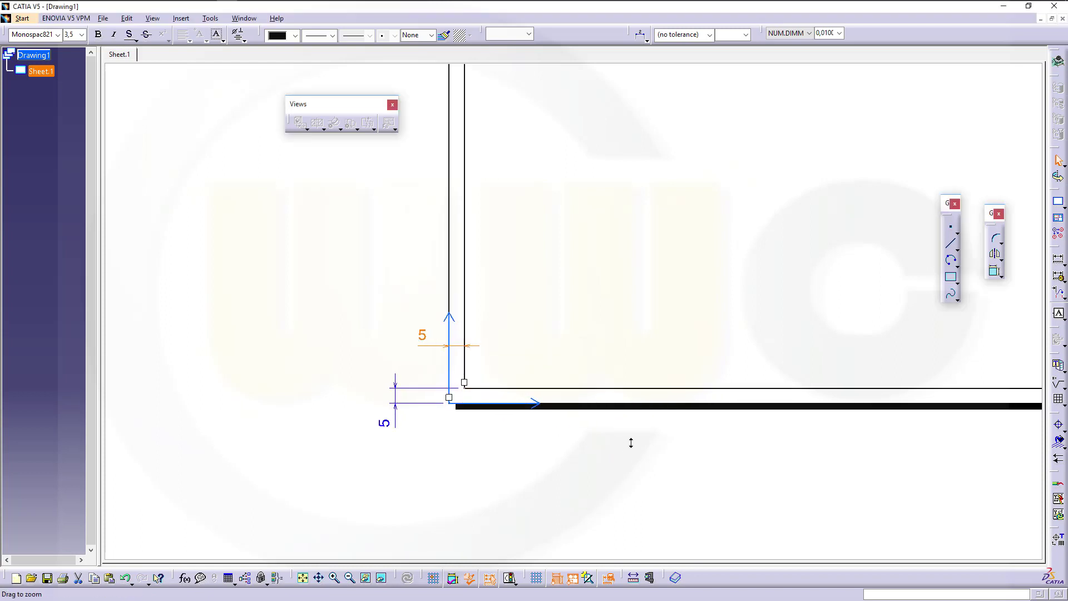
mouse_move(631, 442)
middle_down()
mouse_move(619, 467)
mouse_move(651, 444)
mouse_move(560, 469)
mouse_move(561, 487)
middle_up()
click(662, 460)
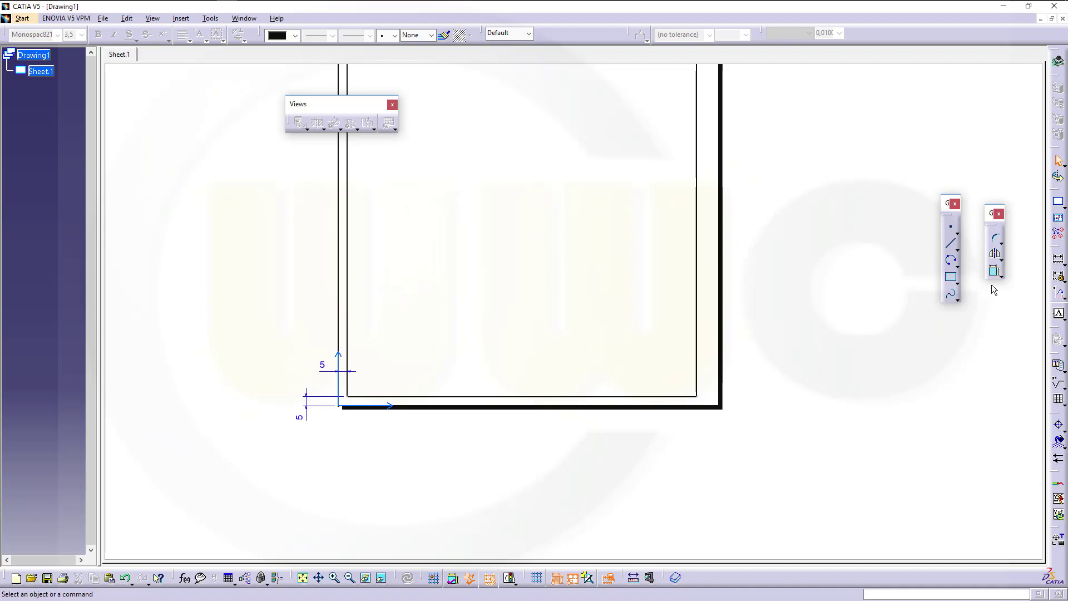
Add a driving width dimension of 200 mm below the frame
click(1058, 261)
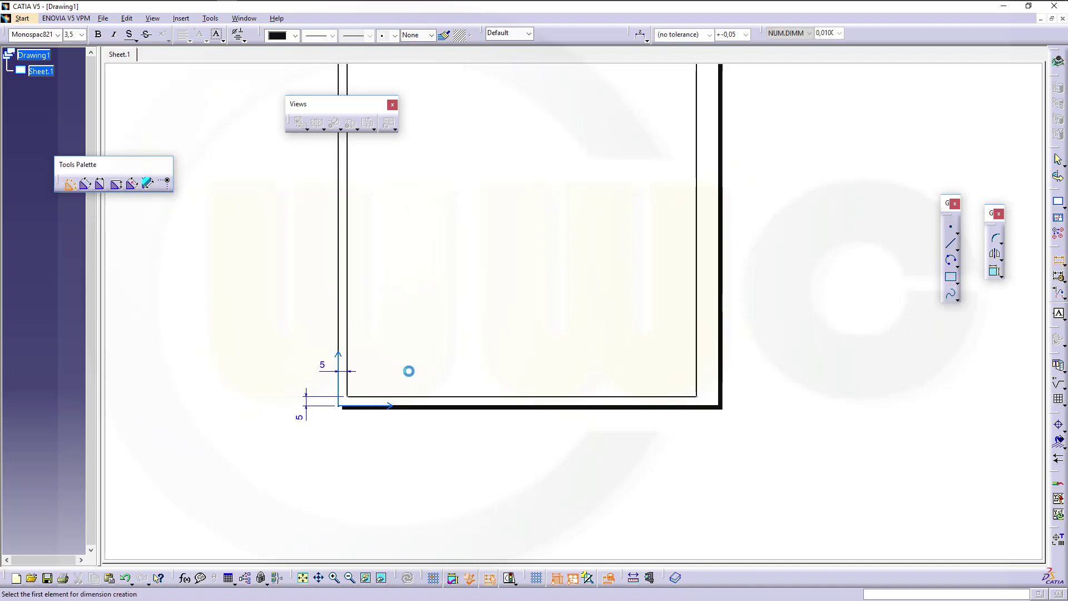
click(348, 389)
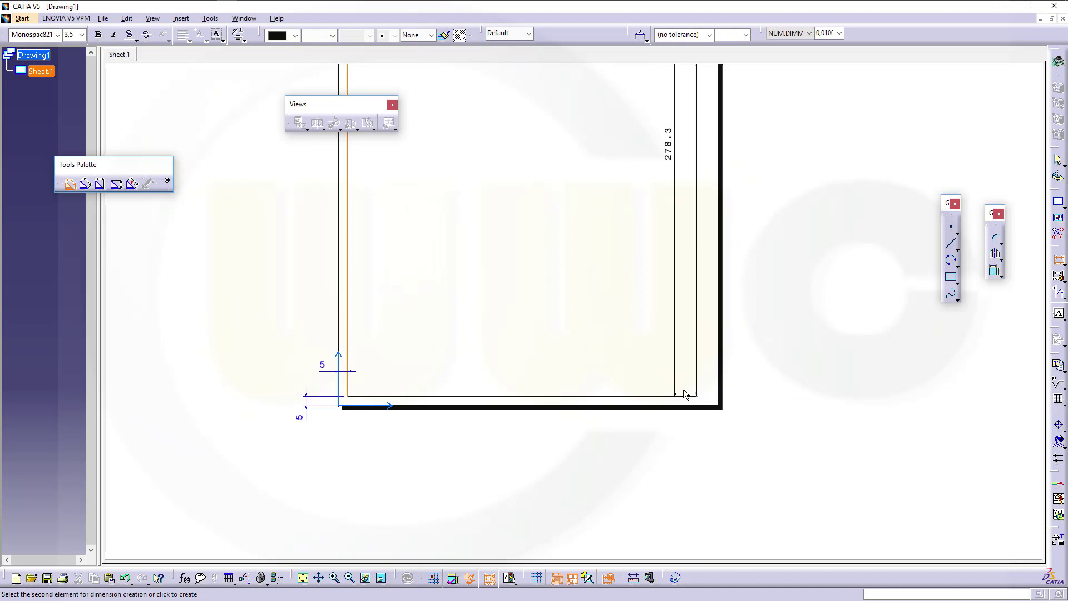
click(702, 387)
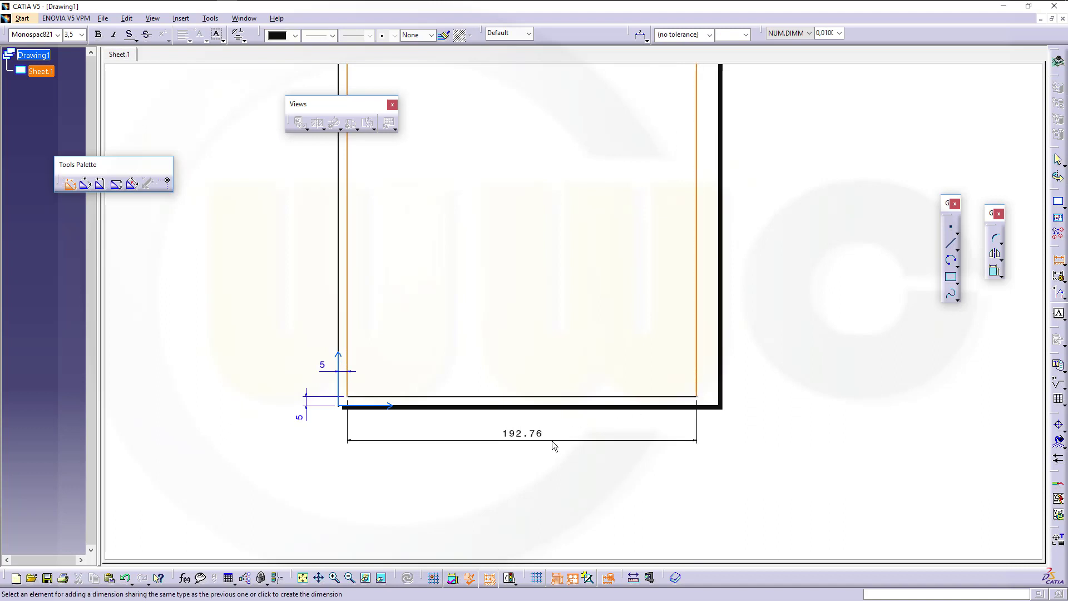
click(542, 438)
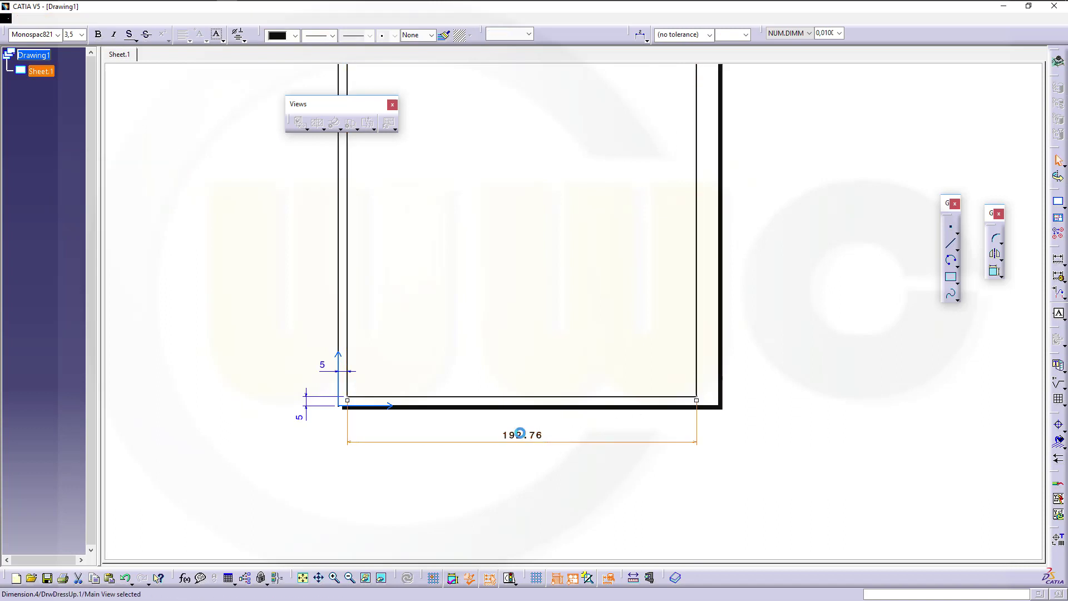
double_click(520, 434)
click(530, 460)
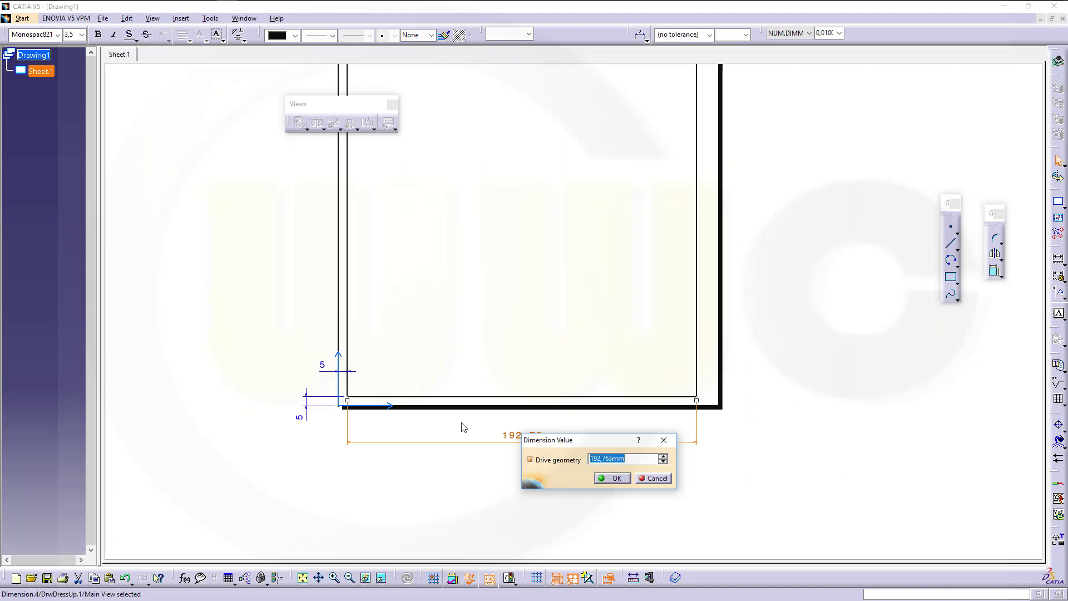
text(200)
key(Return)
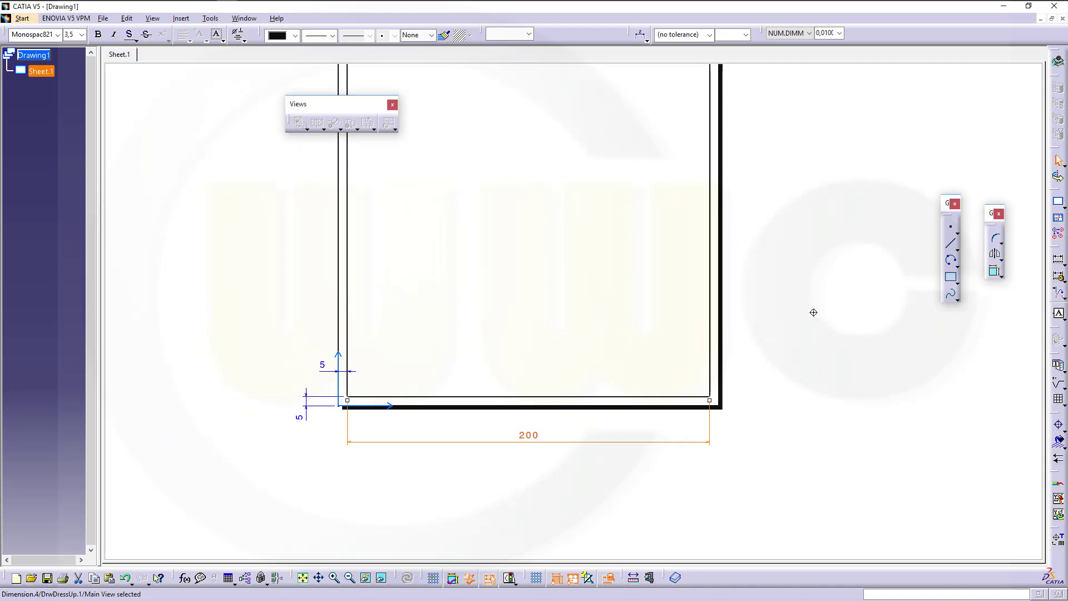
scroll(813, 312, down, 3)
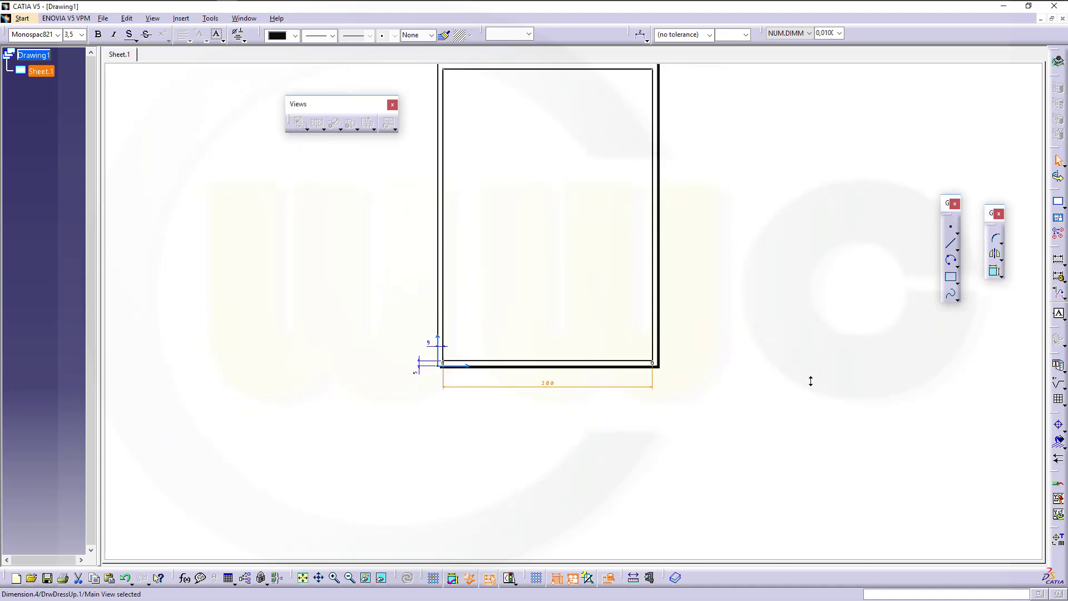
Add a driving height dimension of 287 mm to the right of the frame
click(1058, 261)
click(570, 342)
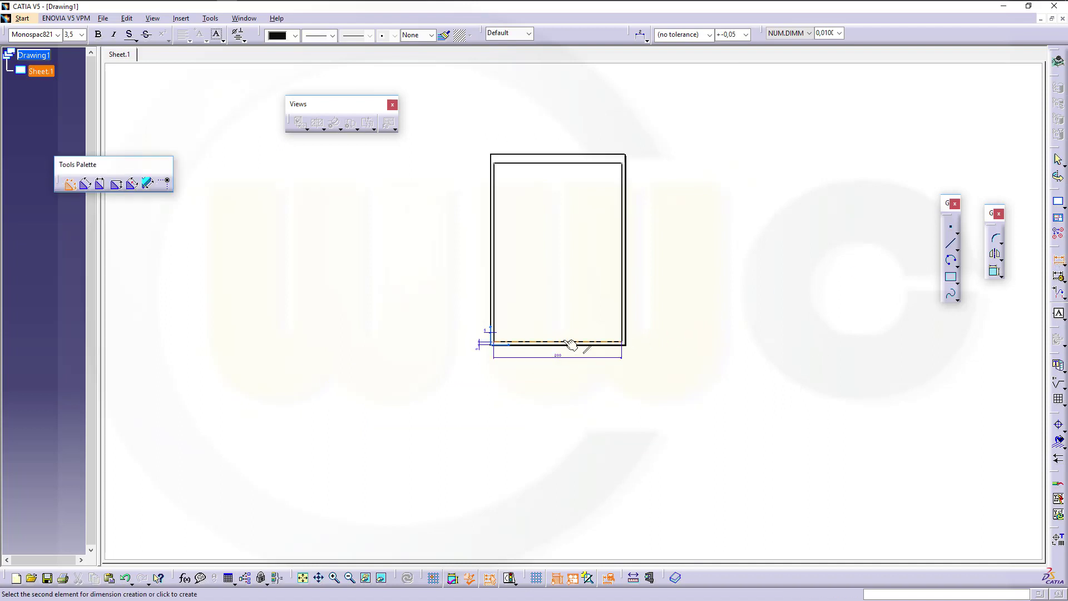
click(581, 163)
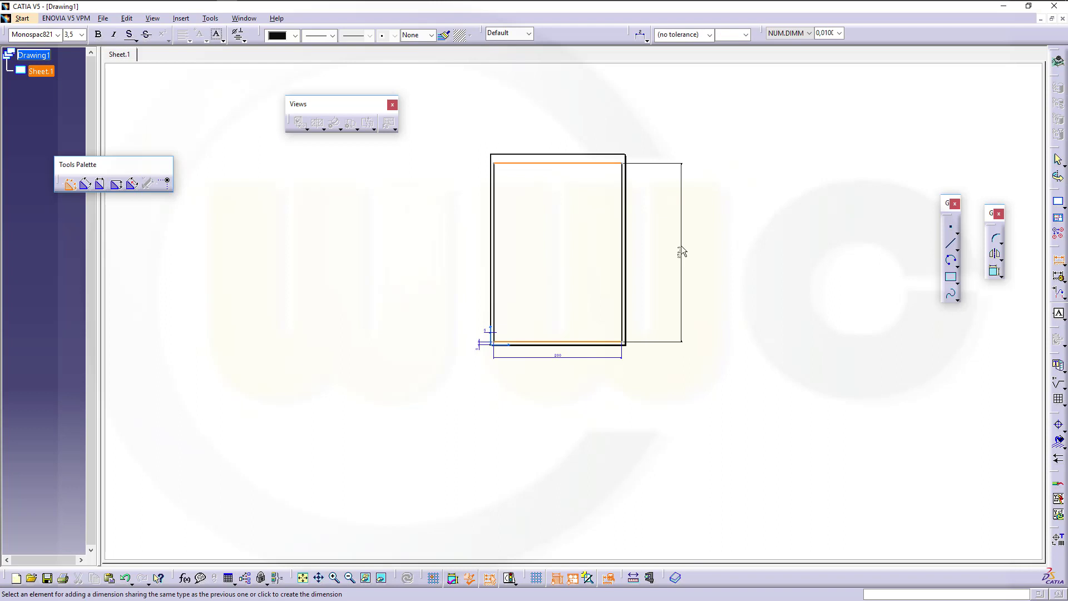
click(682, 252)
double_click(680, 256)
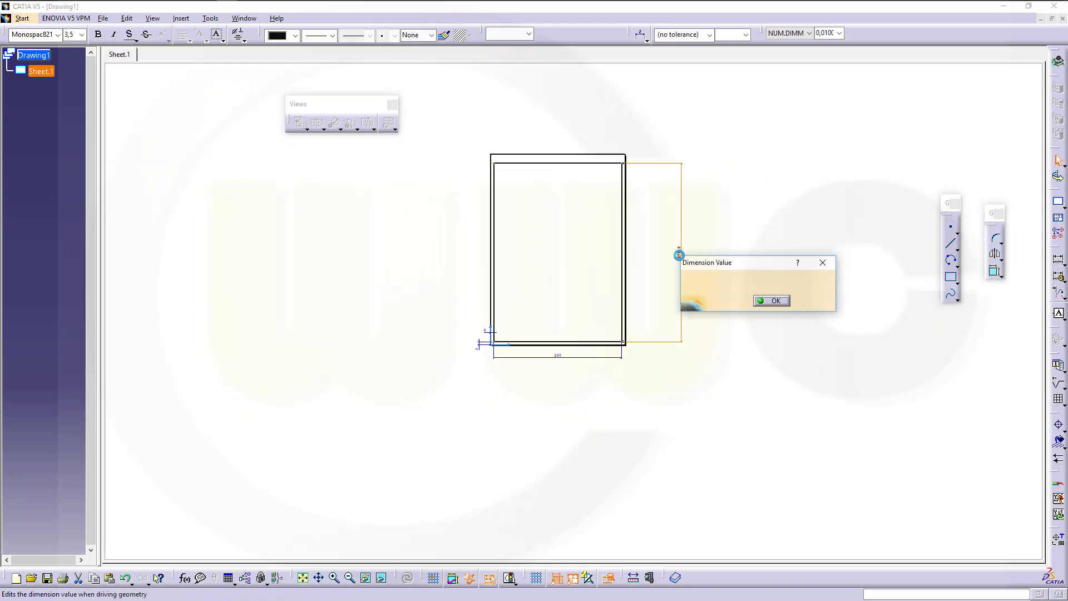
click(736, 282)
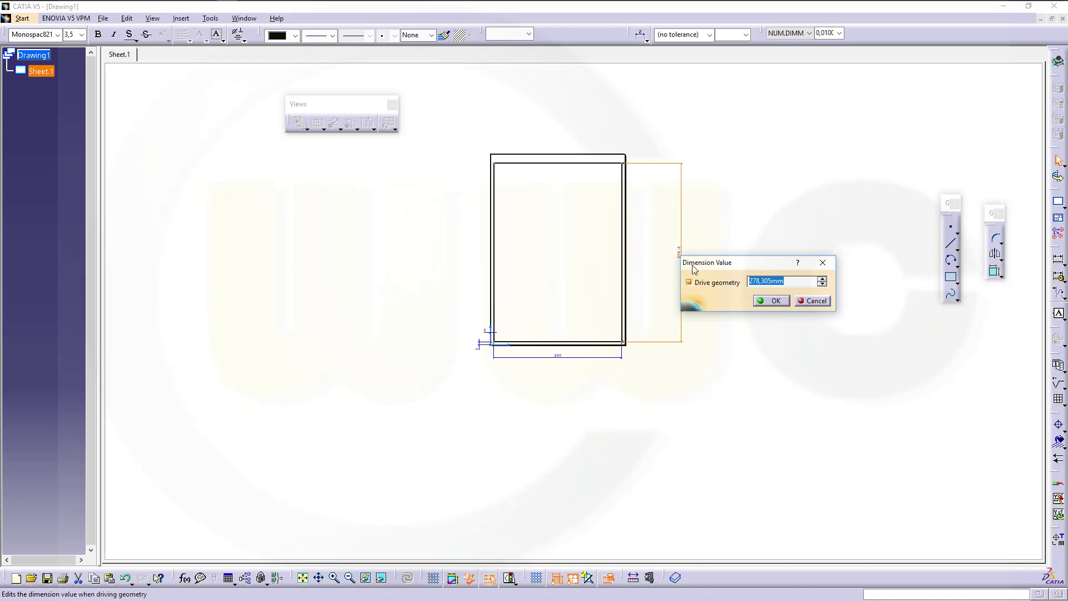
text(287)
key(Return)
click(746, 265)
mouse_move(746, 264)
middle_down()
mouse_move(746, 243)
mouse_move(739, 305)
mouse_move(741, 290)
middle_up()
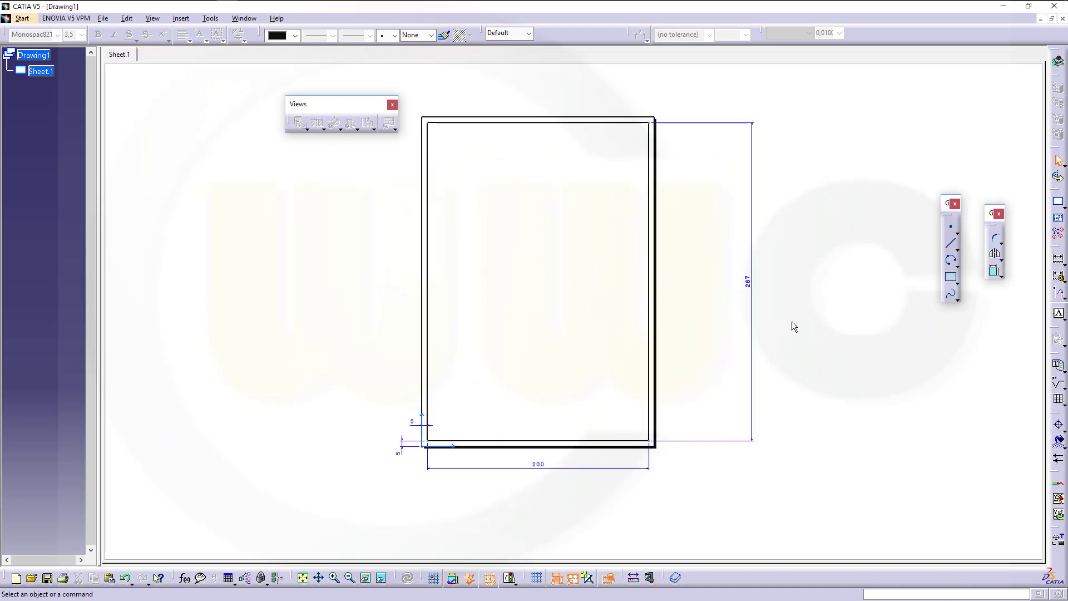
mouse_move(794, 327)
ctrl+middle_down()
mouse_move(842, 282)
mouse_move(828, 325)
mouse_move(775, 324)
mouse_move(796, 290)
ctrl+middle_up()
click(515, 391)
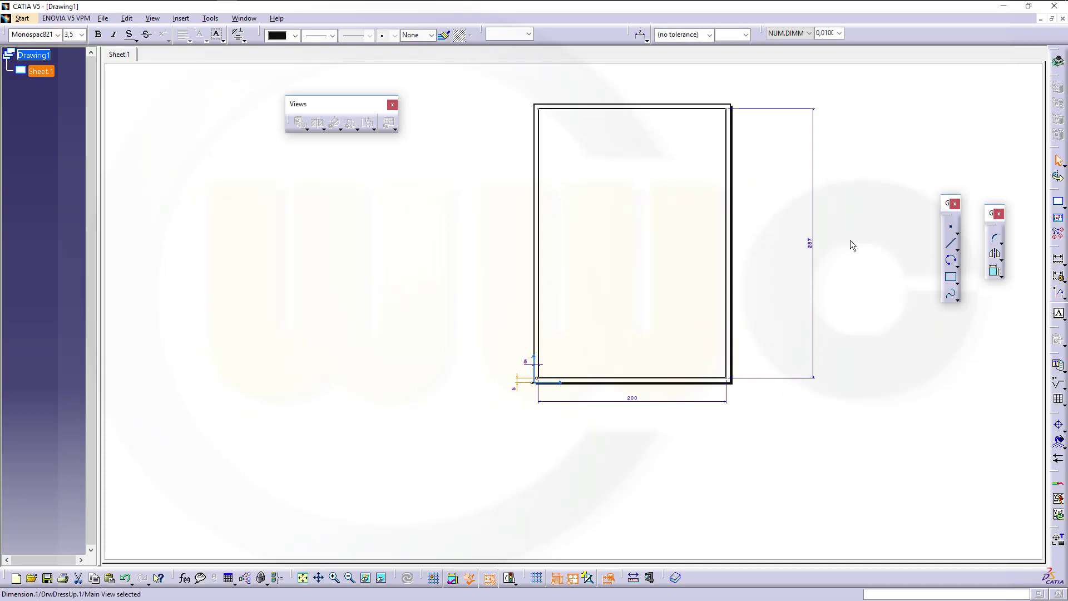
Hide the two 5 mm offset, 200 width and 287 height dimensions
ctrl+click(534, 363)
ctrl+click(633, 399)
ctrl+click(811, 242)
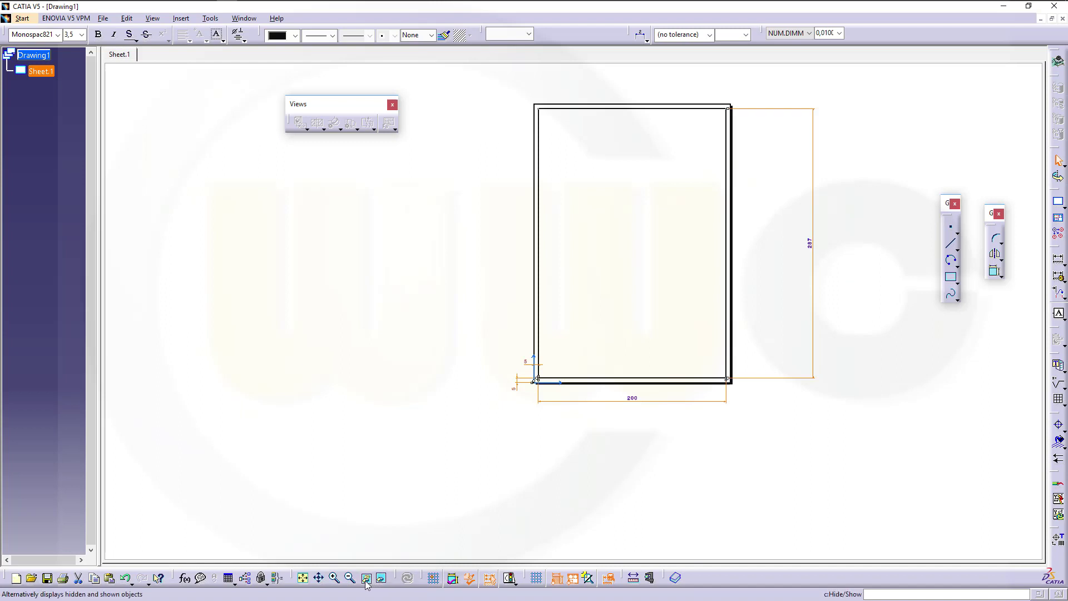
click(407, 576)
mouse_move(778, 374)
middle_down()
mouse_move(794, 413)
mouse_move(820, 359)
mouse_move(796, 343)
middle_up()
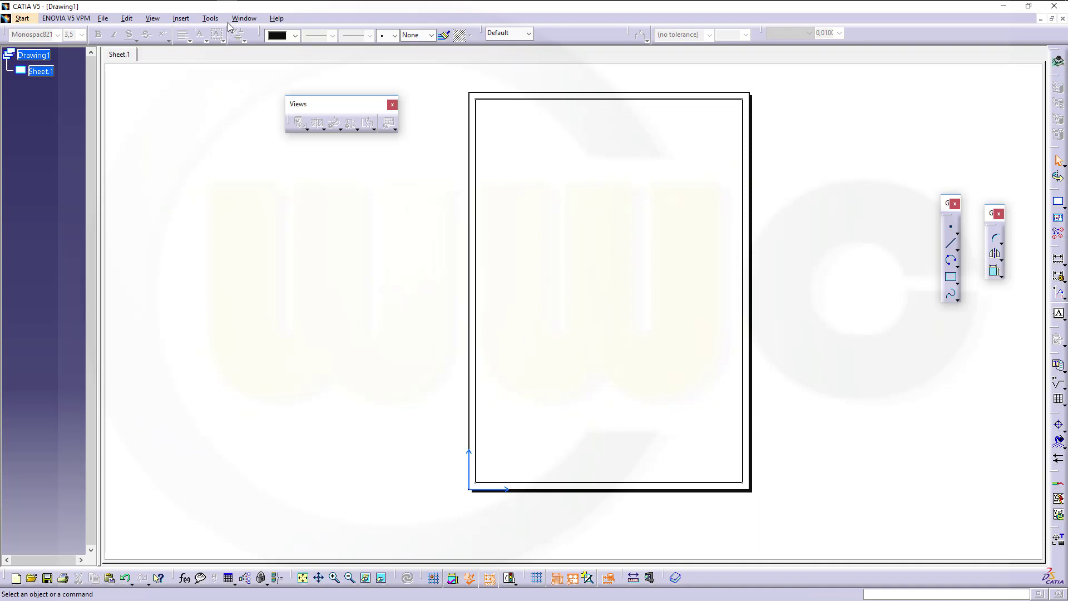
Insert the wc_logo picture into the frame's lower-right area
click(181, 18)
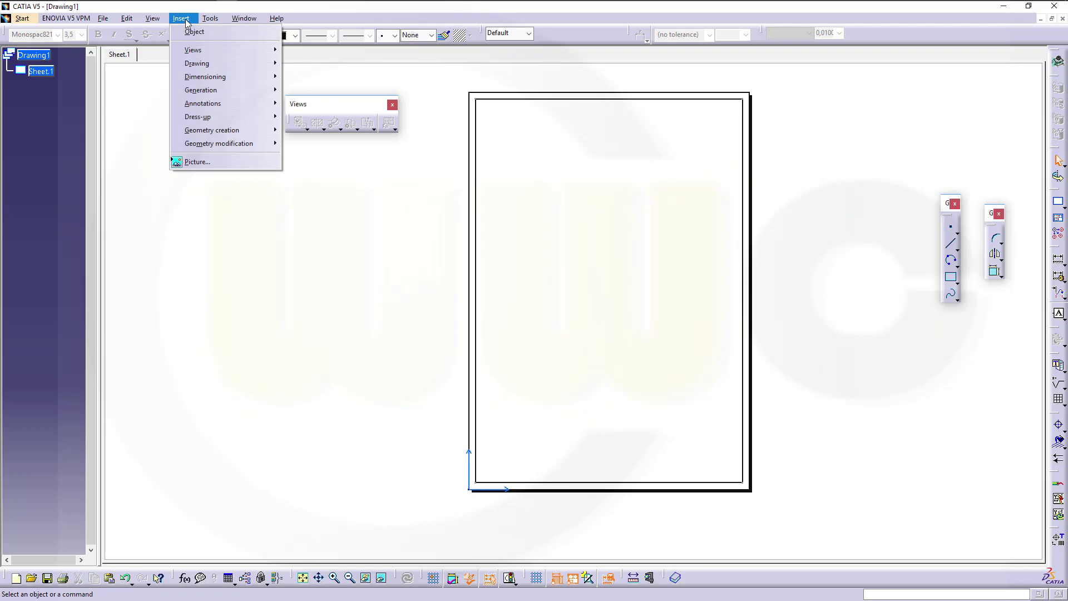
click(194, 165)
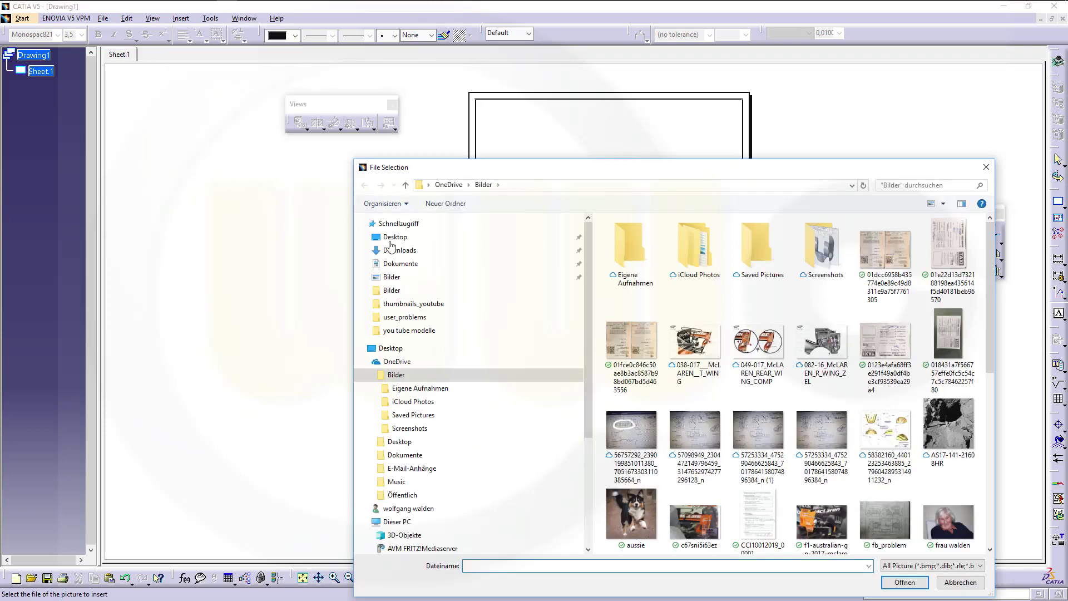
scroll(662, 378, down, 5)
click(707, 524)
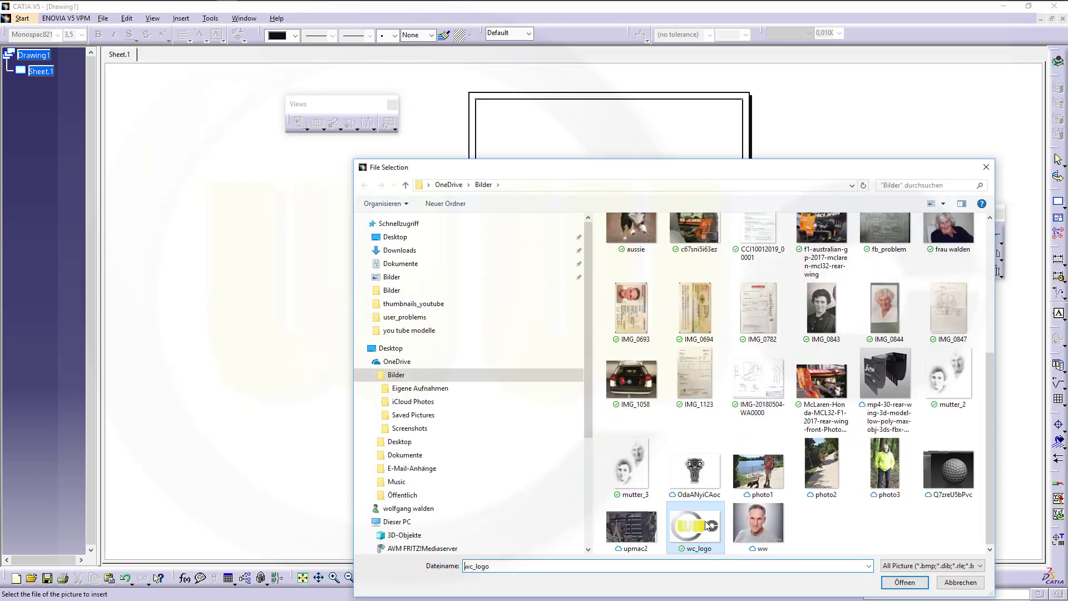
click(886, 583)
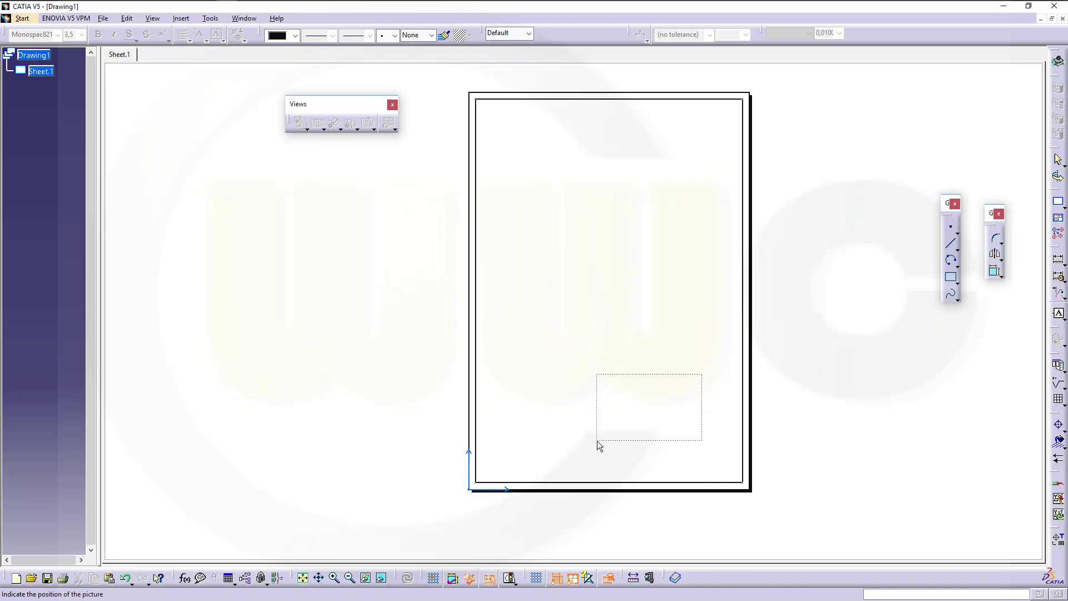
click(632, 477)
Shrink the WWC logo and shift it to the right
mouse_move(762, 487)
middle_down()
mouse_move(847, 490)
mouse_move(830, 446)
mouse_move(732, 341)
mouse_move(856, 403)
middle_up()
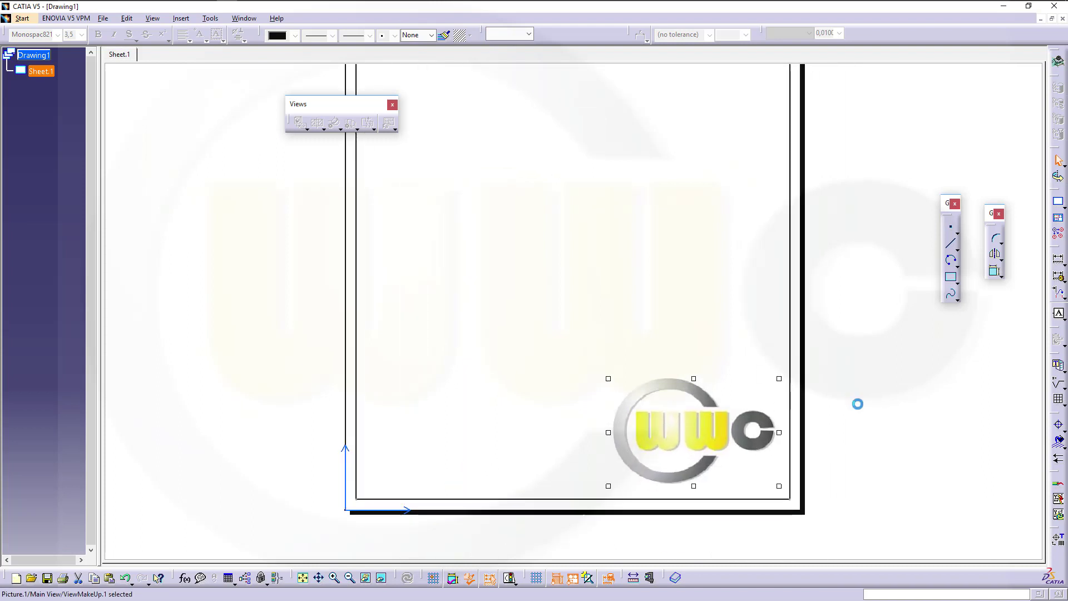
click(859, 403)
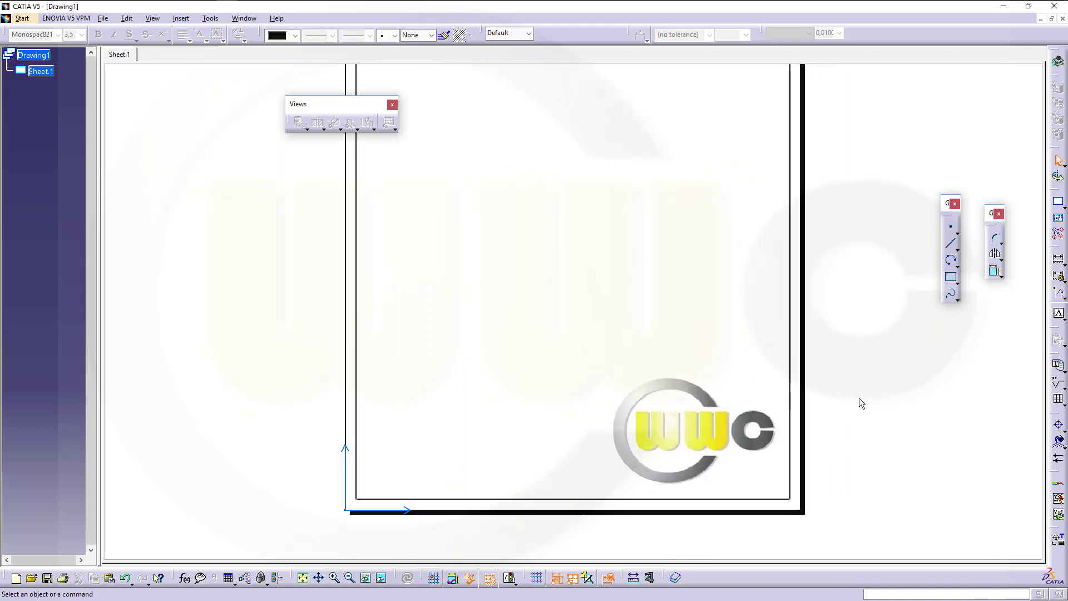
click(736, 443)
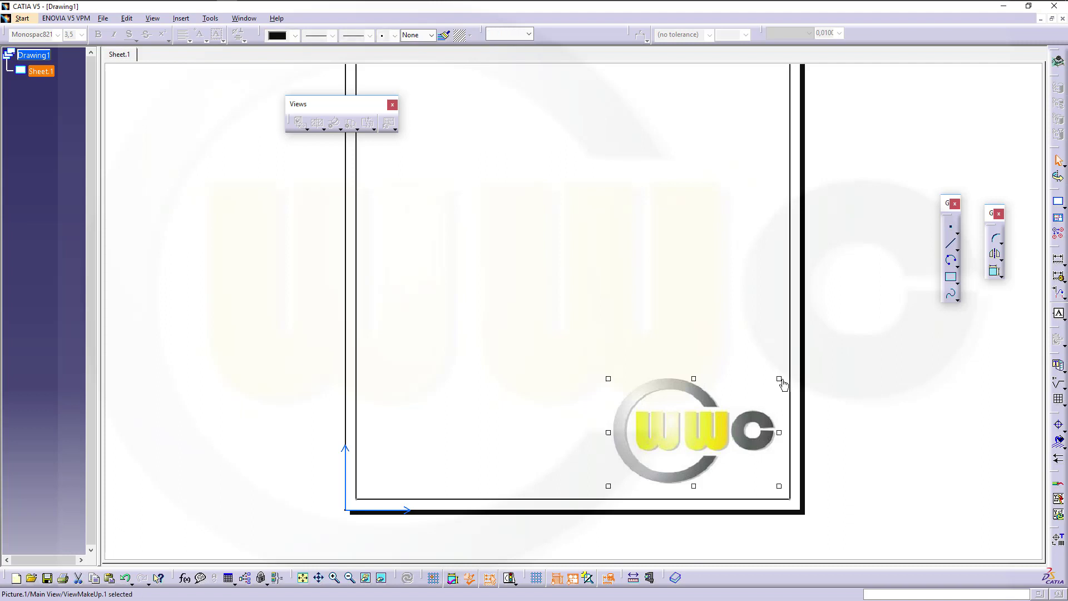
drag(779, 379, 739, 404)
drag(682, 451, 712, 447)
Draw the title block's outer rectangle with thin top and bottom strips around the logo
click(868, 438)
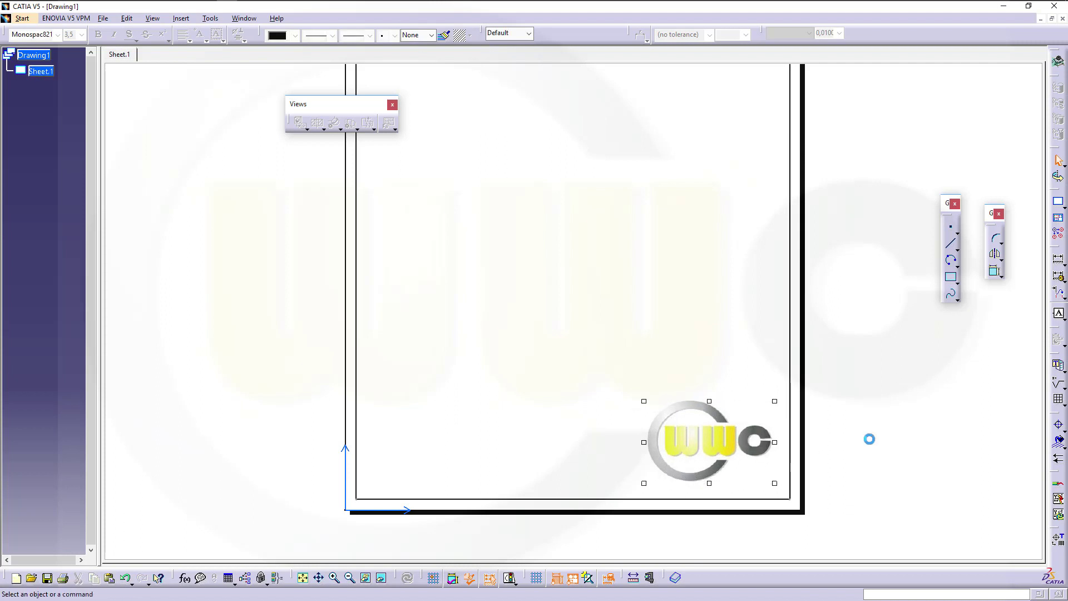
click(952, 278)
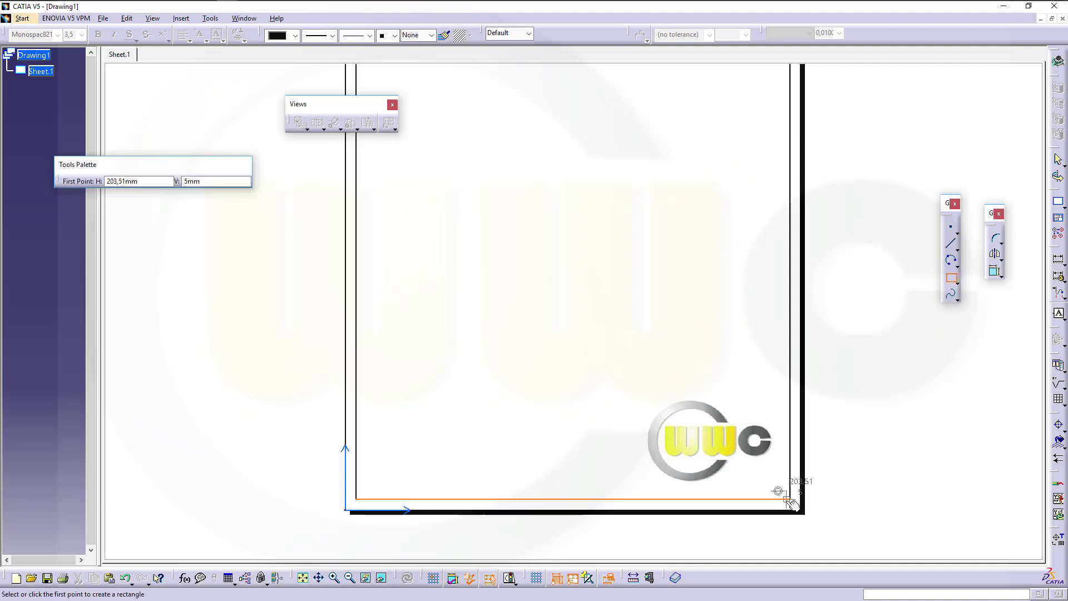
click(789, 499)
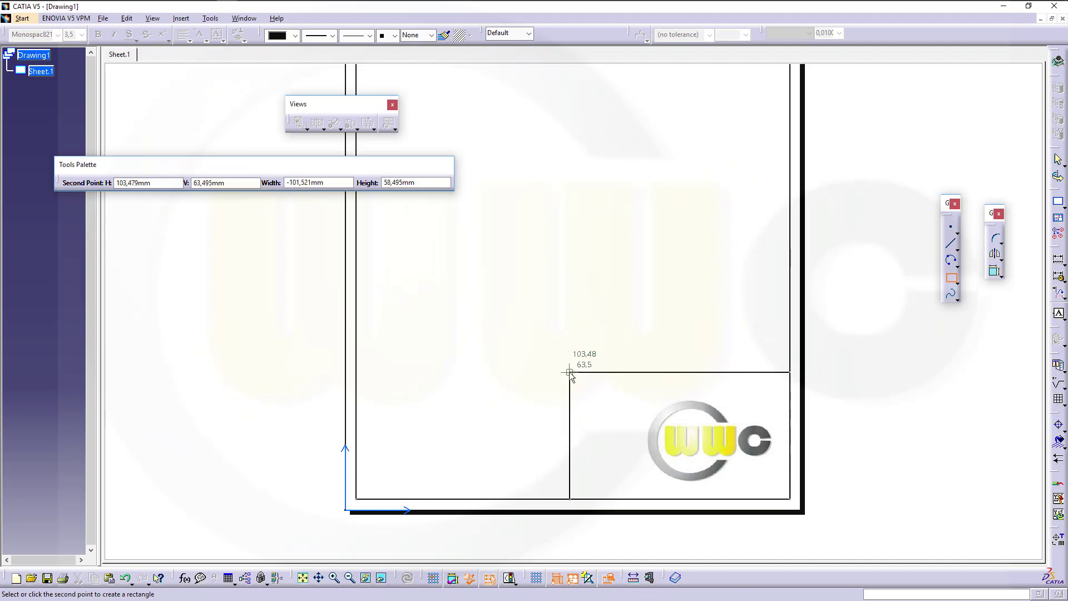
click(566, 380)
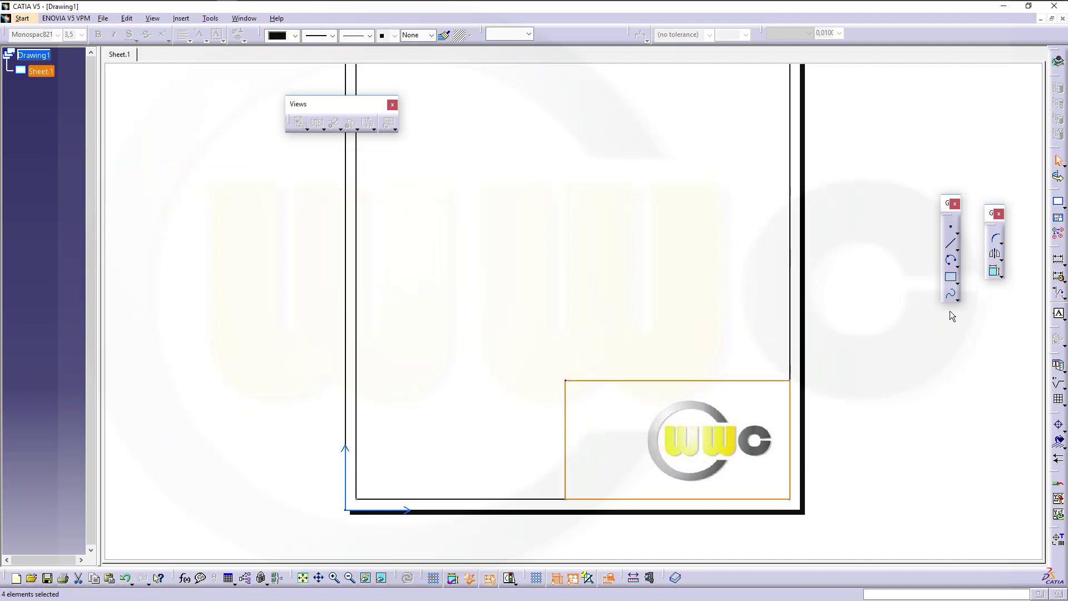
click(951, 278)
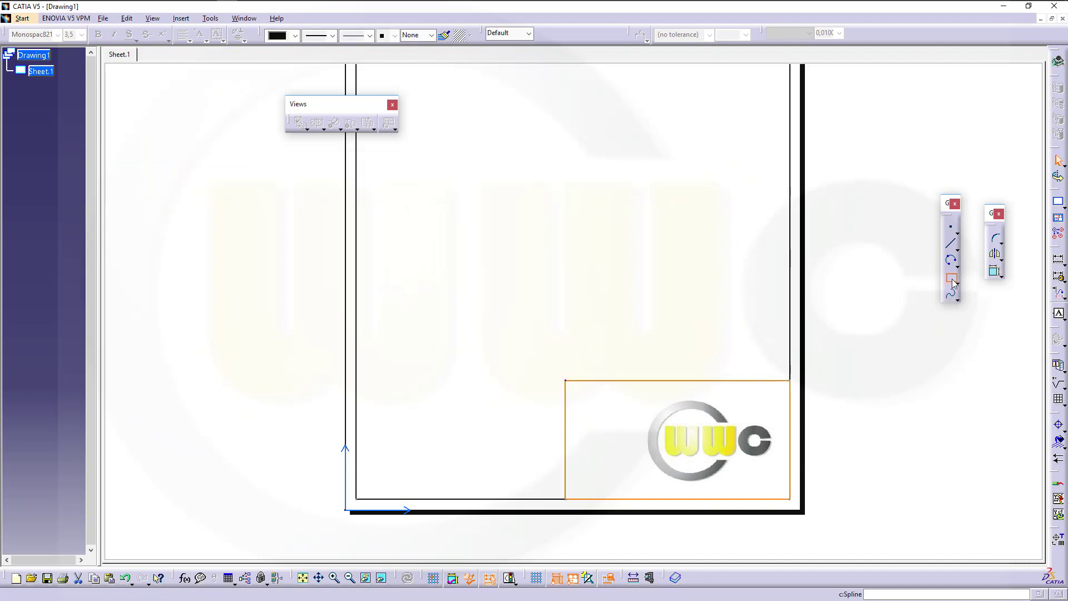
click(566, 381)
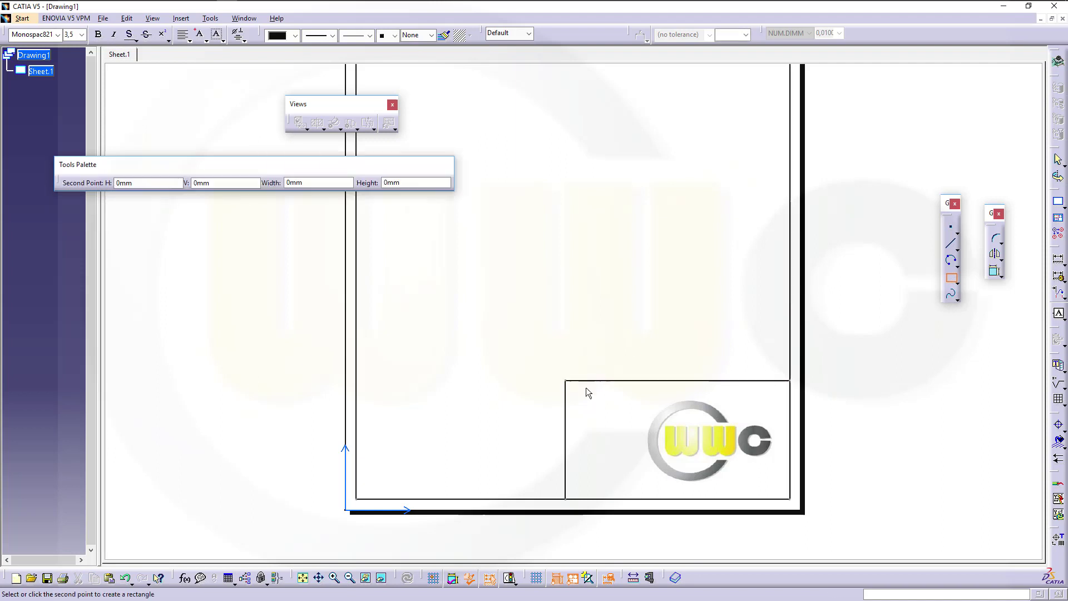
click(789, 397)
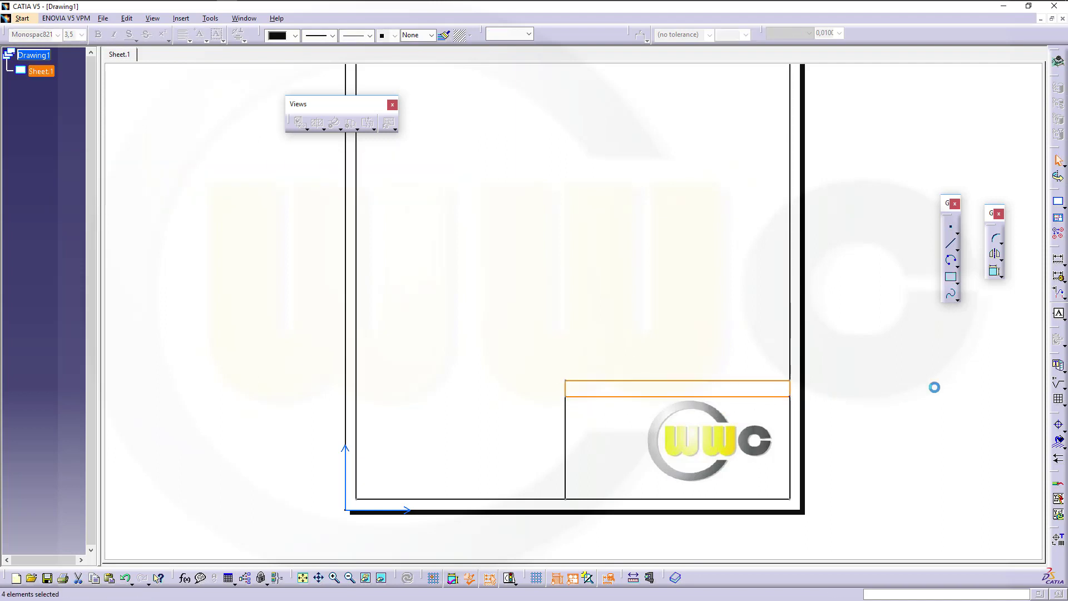
click(951, 277)
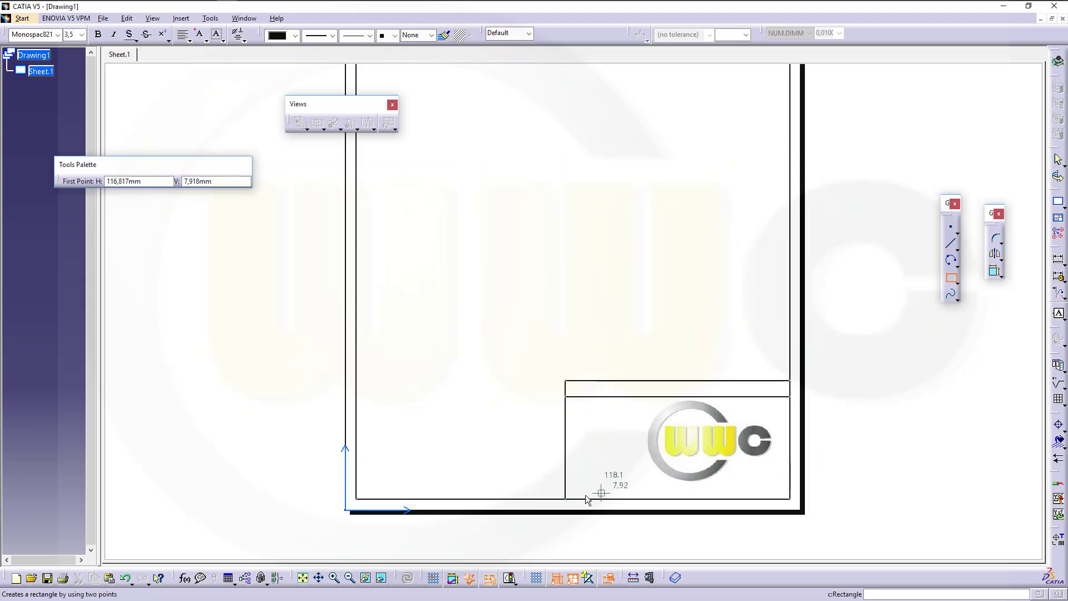
click(565, 498)
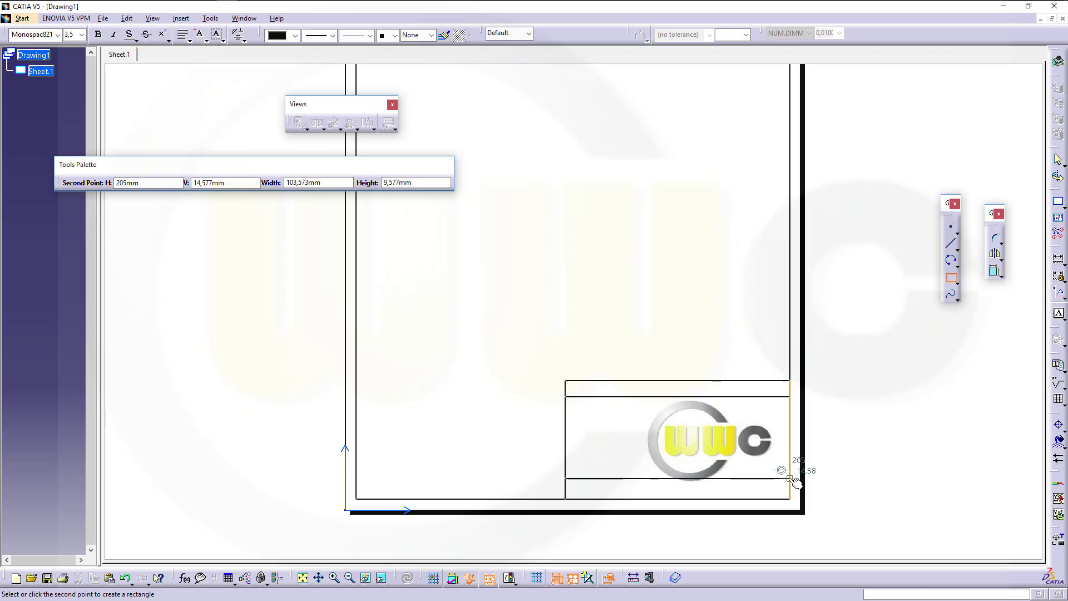
click(791, 479)
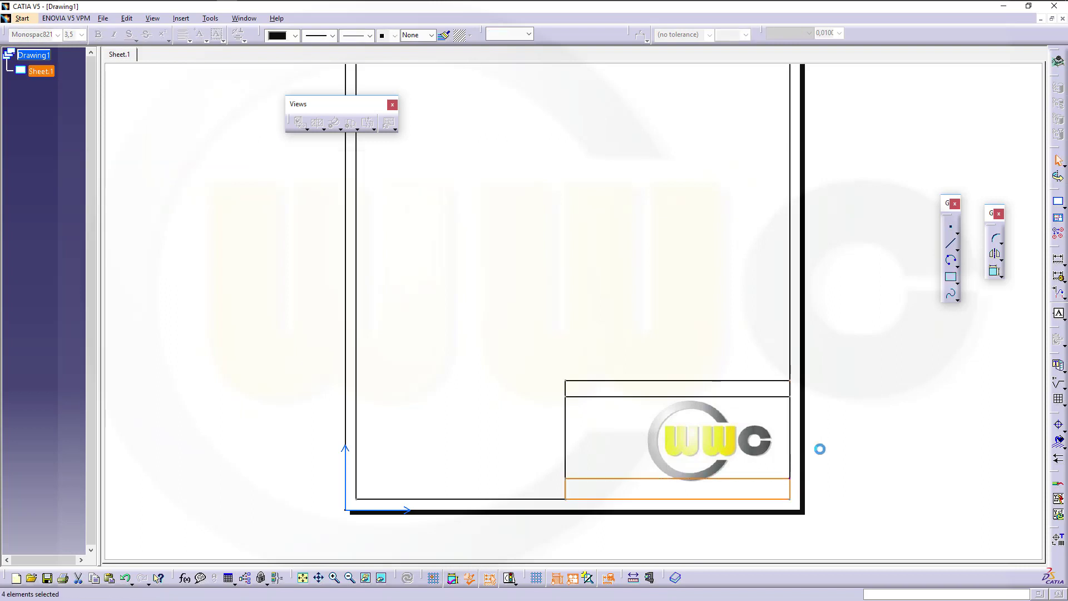
Draw the title block's left column and divide it into stacked cells
click(951, 277)
click(565, 381)
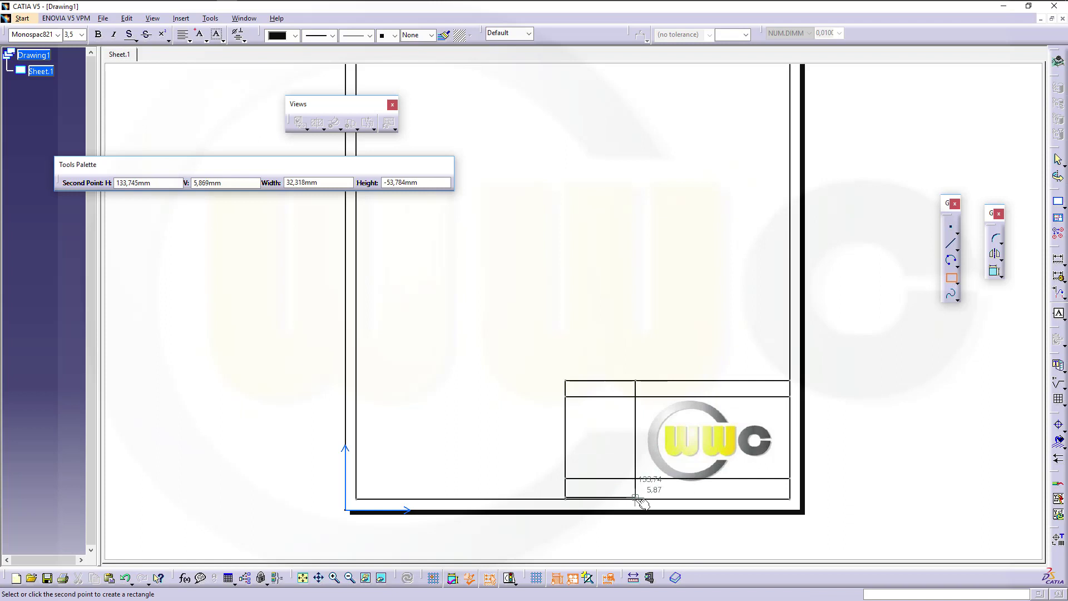
click(637, 499)
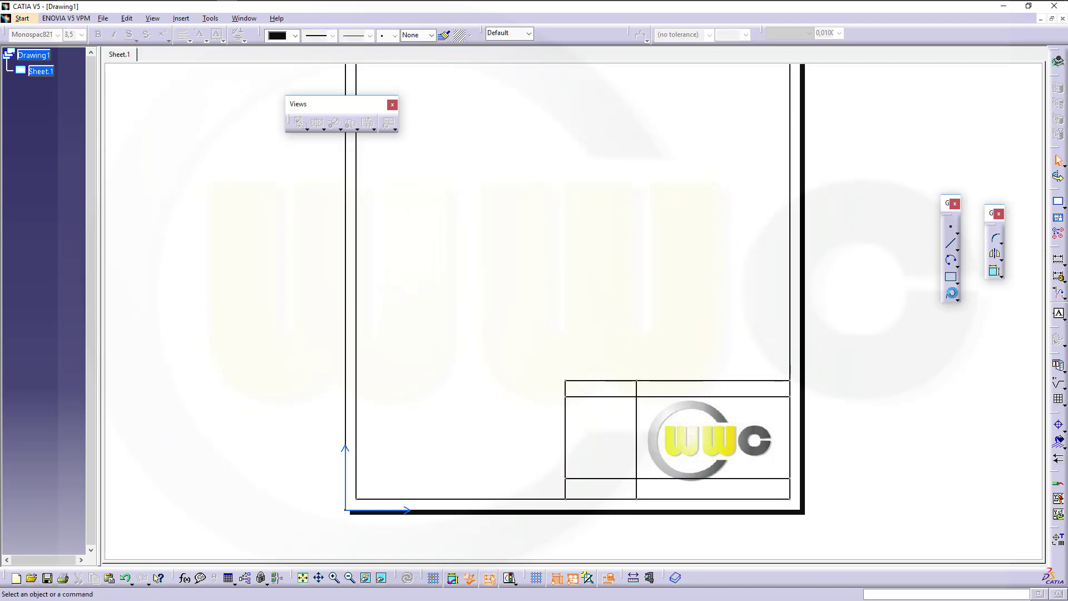
click(950, 278)
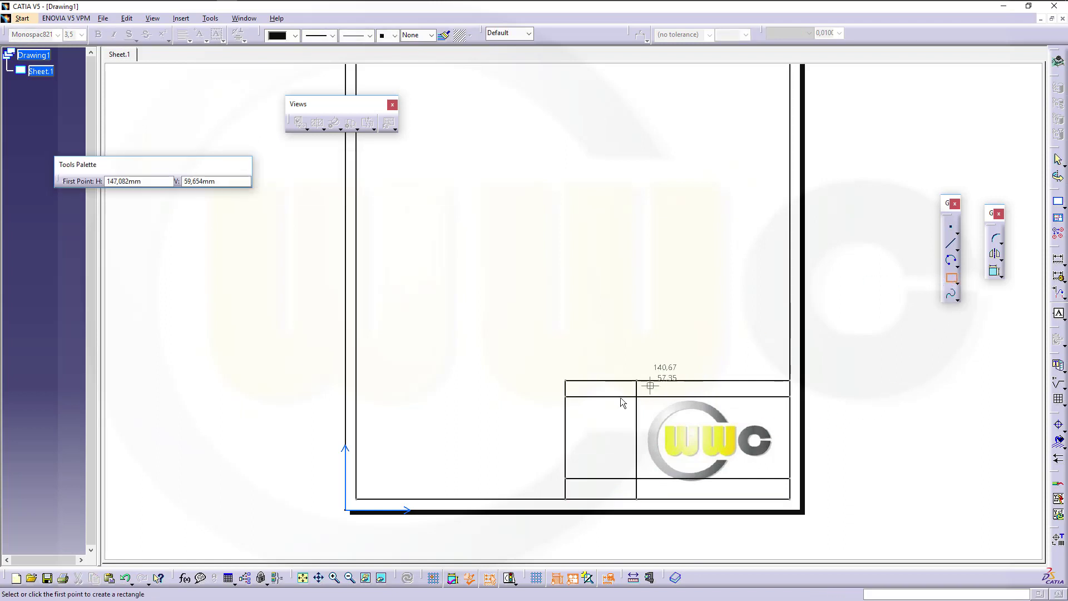
click(566, 398)
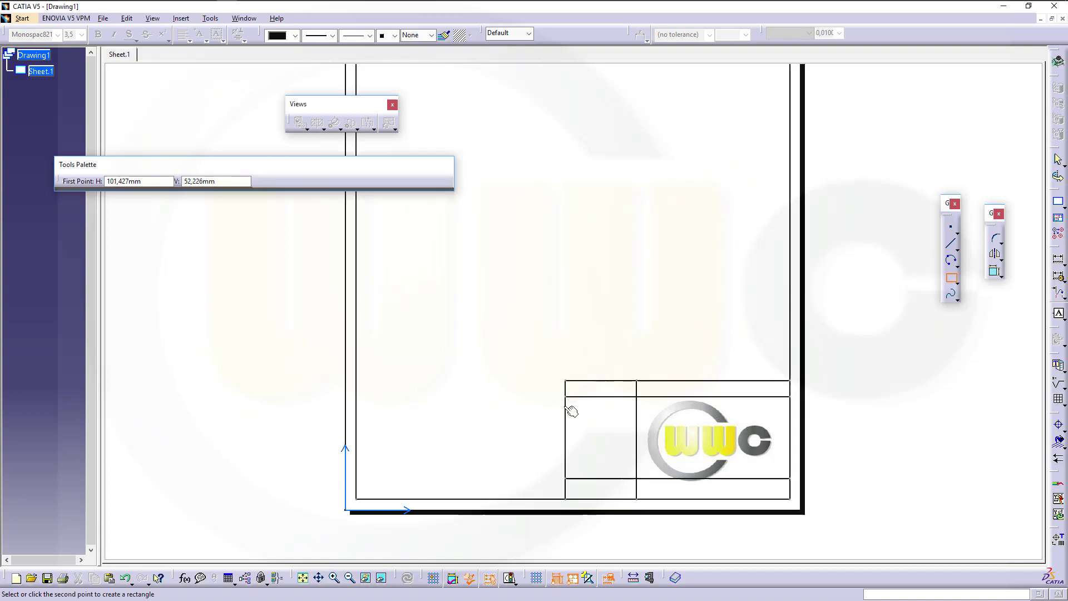
click(637, 423)
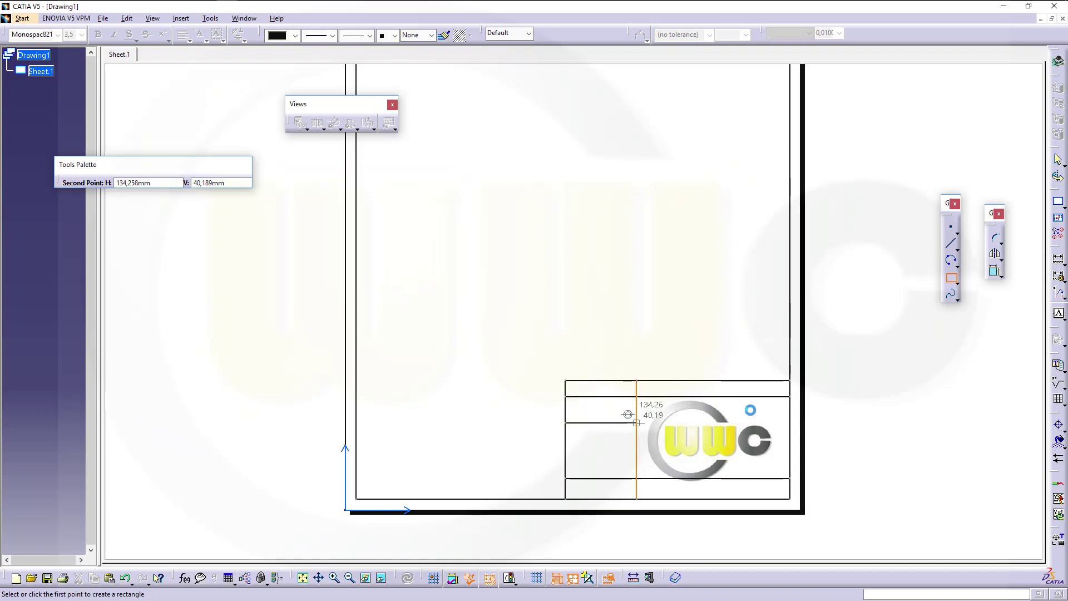
click(952, 294)
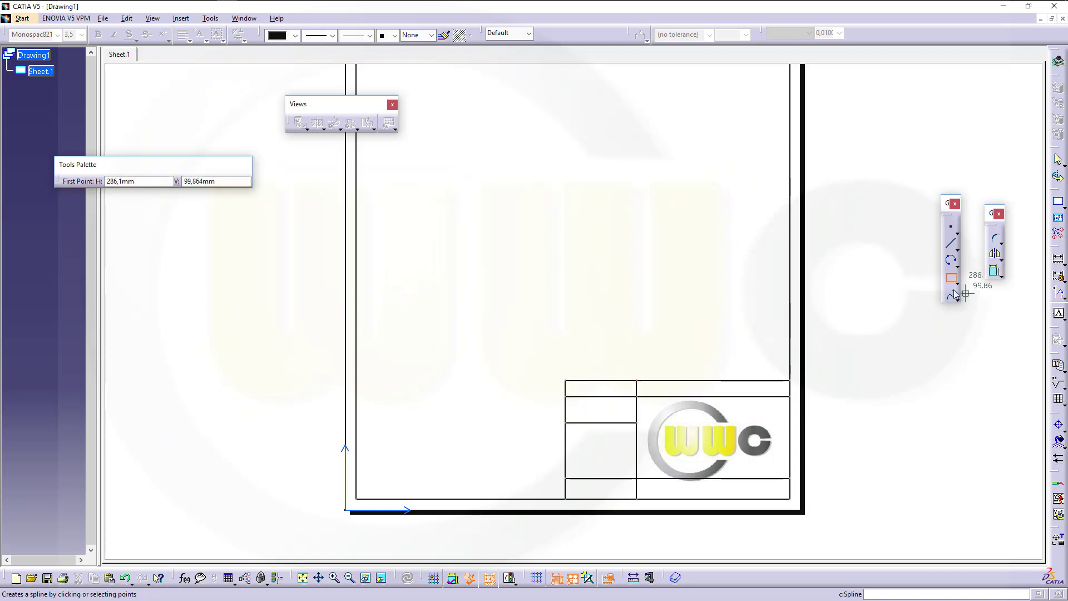
click(567, 422)
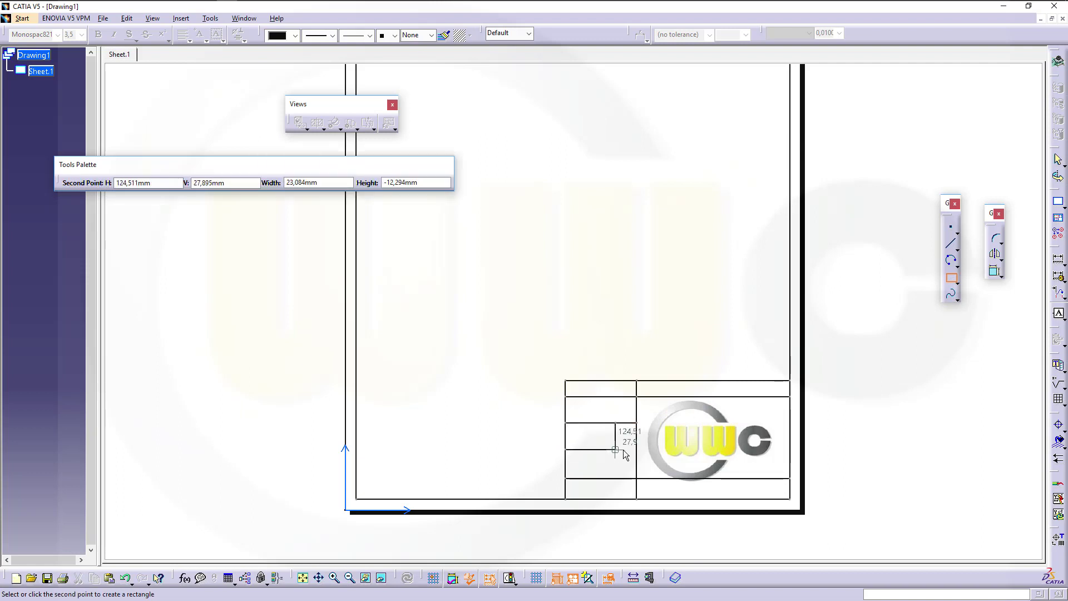
click(638, 457)
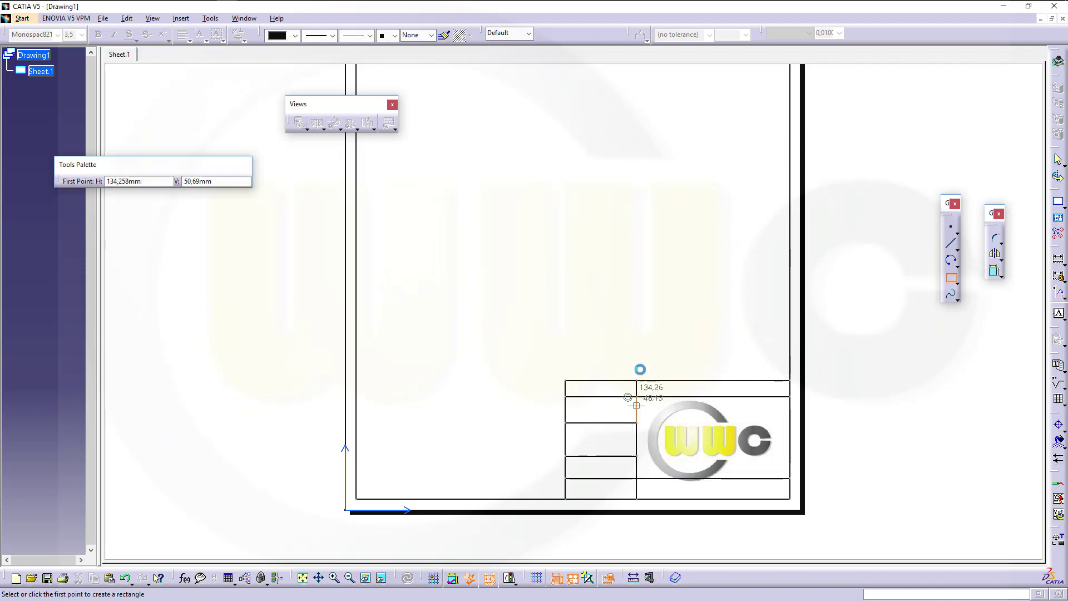
click(678, 290)
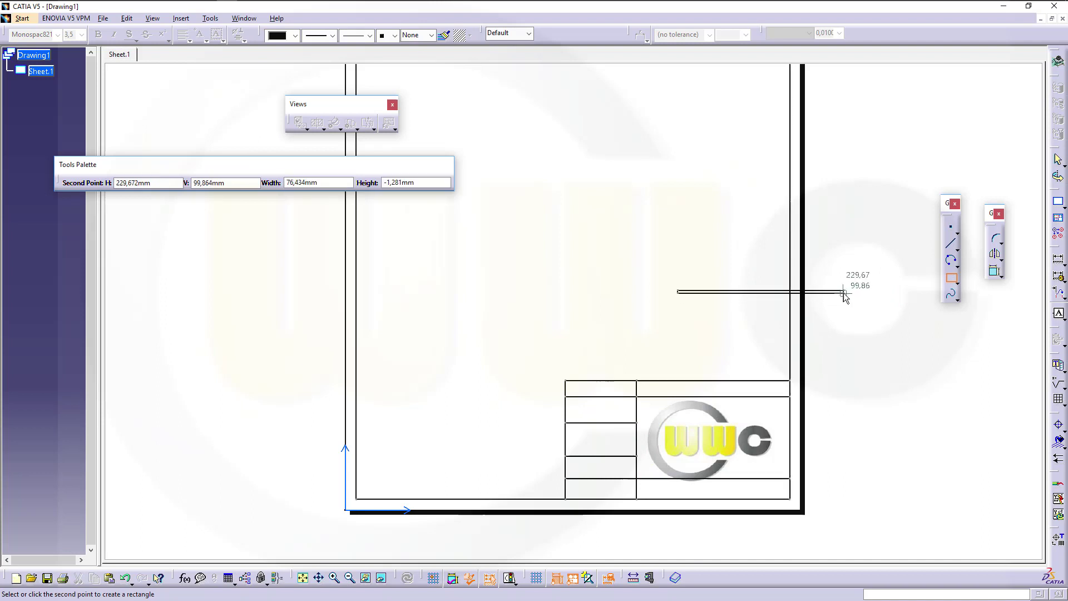
key(Escape)
Dimension the first title-block row and make it drive a 10 mm height
mouse_move(870, 481)
ctrl+middle_down()
mouse_move(880, 465)
mouse_move(862, 436)
mouse_move(948, 428)
ctrl+middle_up()
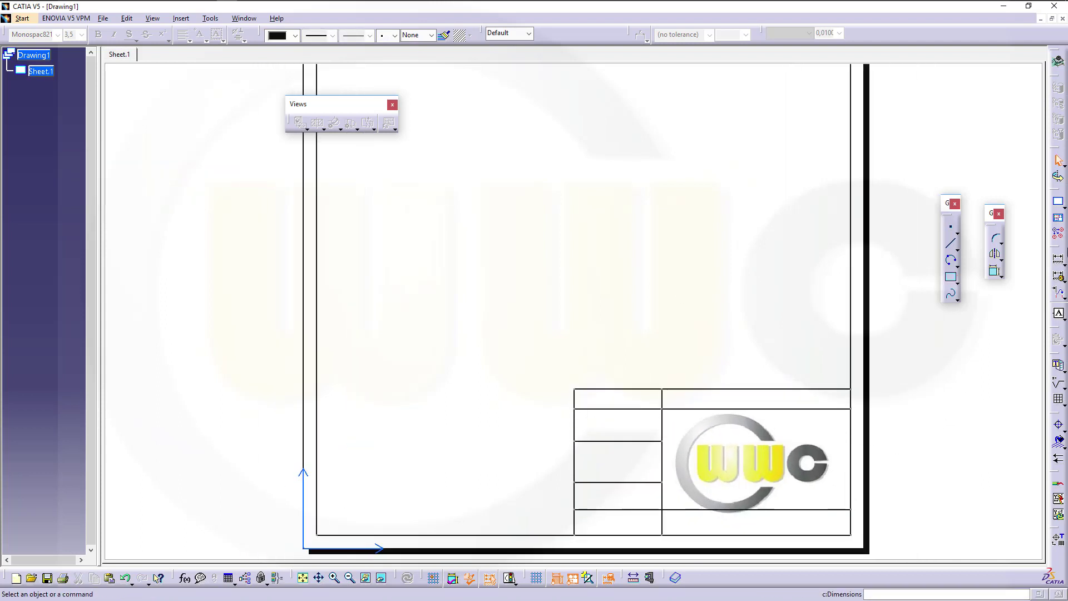
click(1059, 261)
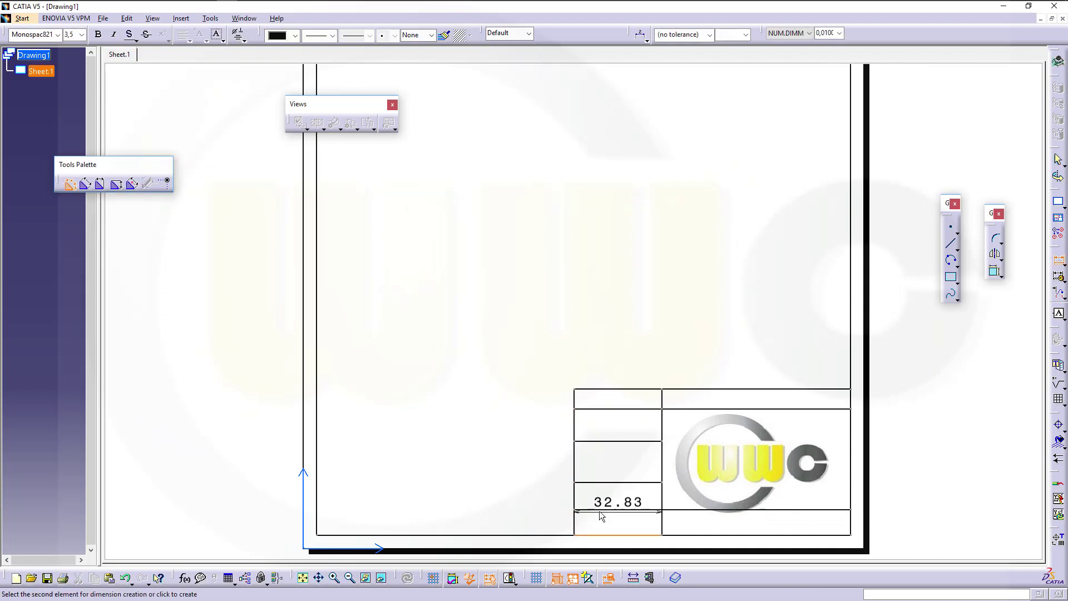
click(599, 509)
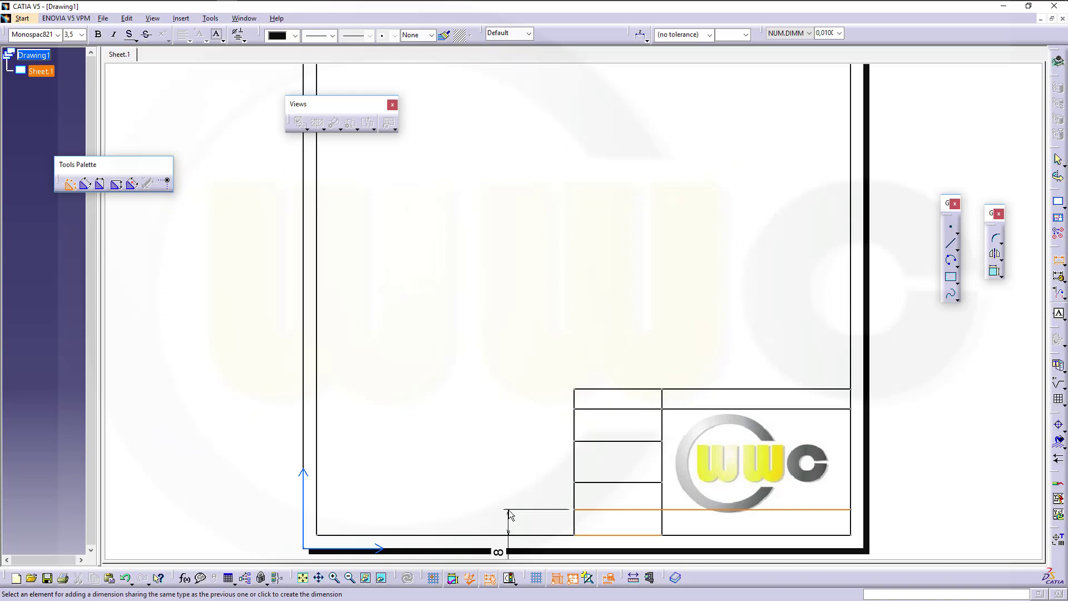
click(487, 502)
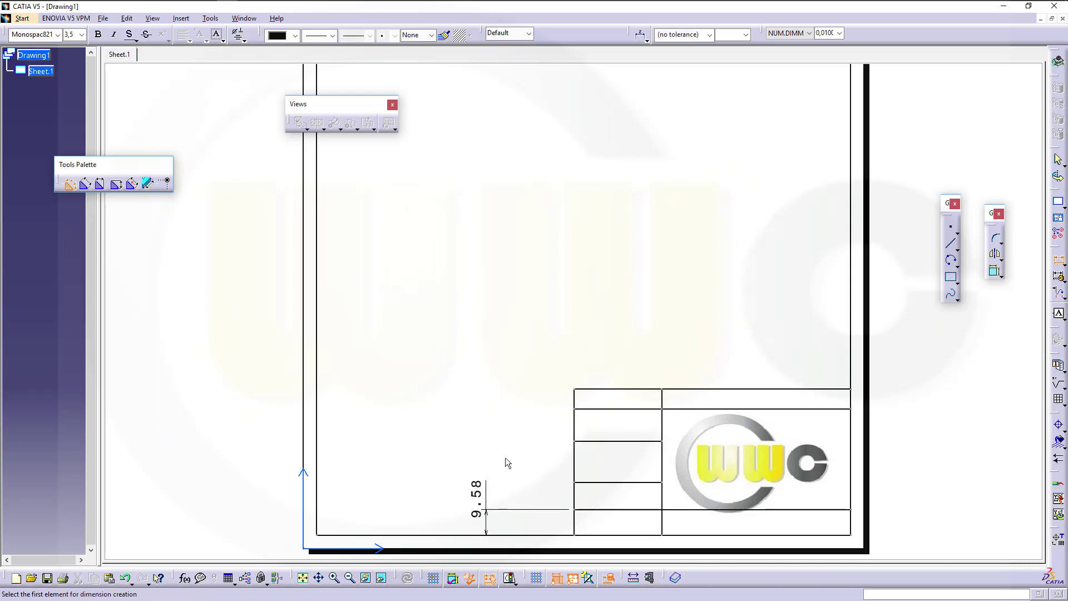
key(Escape)
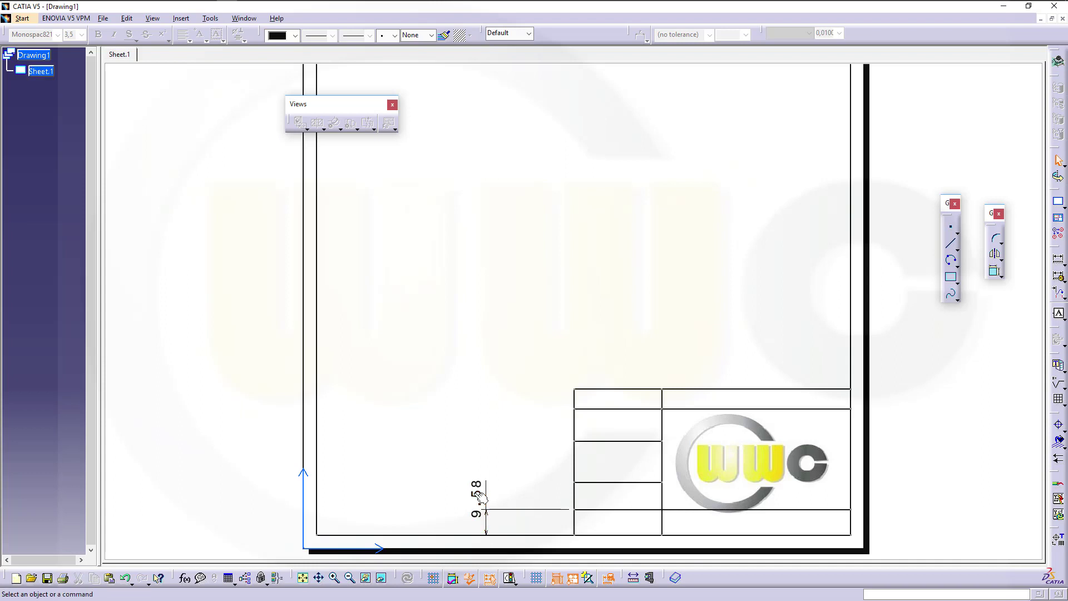
double_click(478, 495)
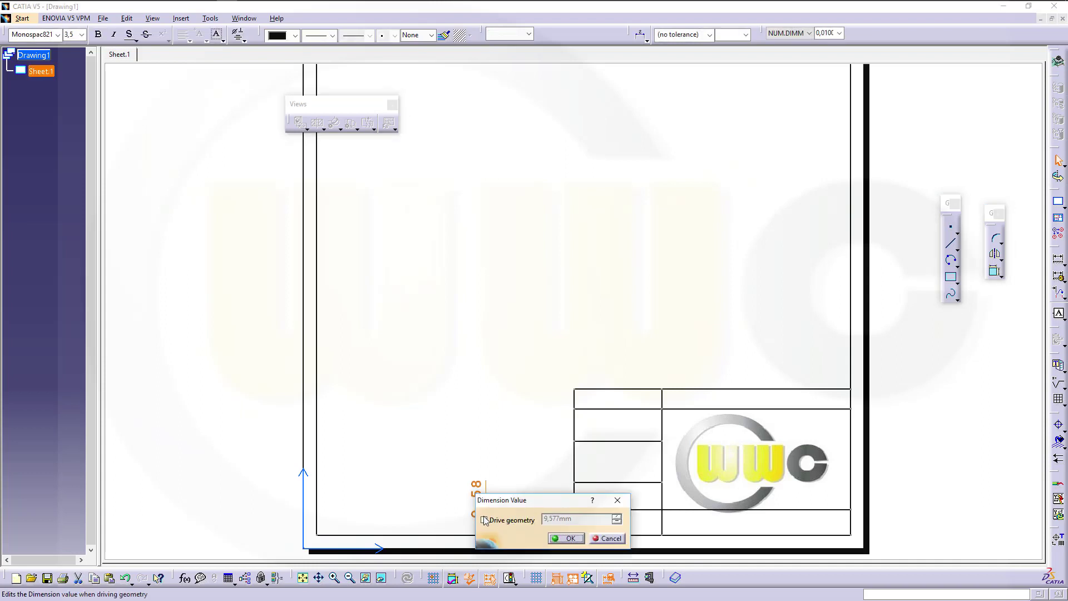
click(485, 521)
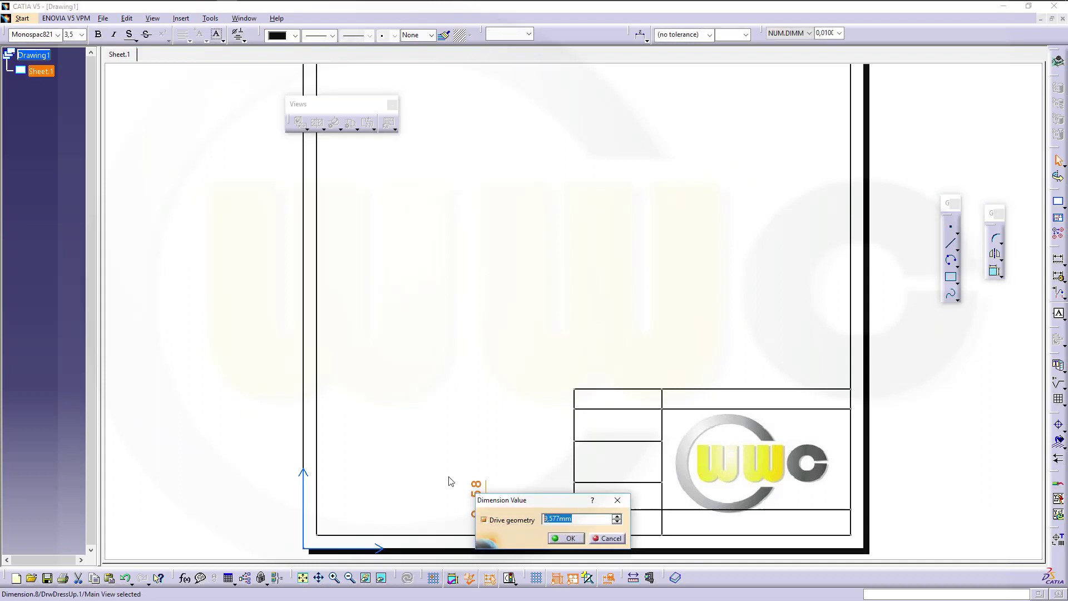
key(Return)
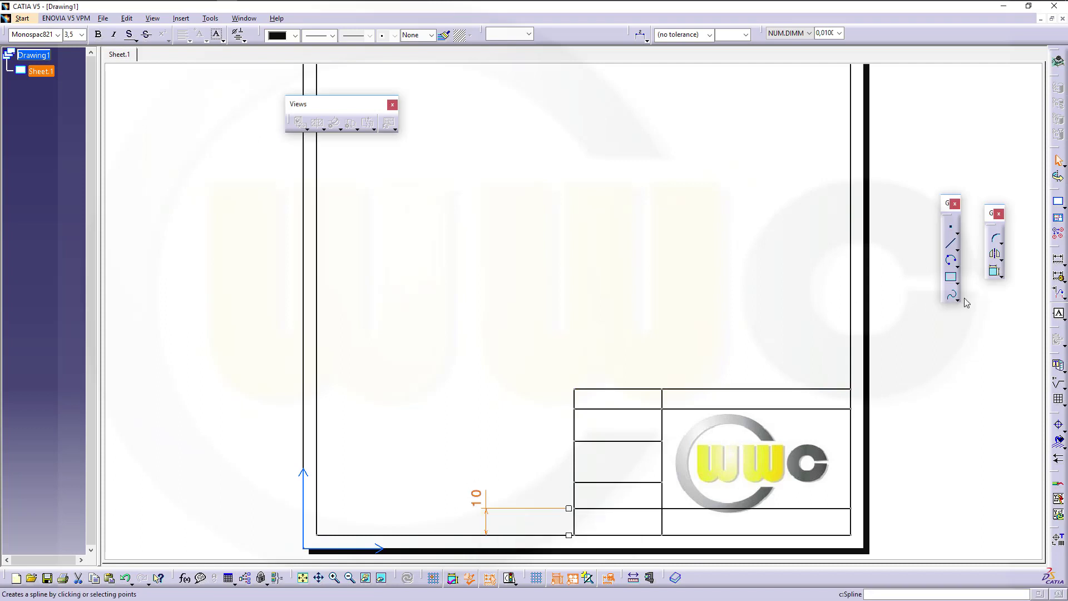
Dimension the second row and drive its height to 10 mm
click(1059, 266)
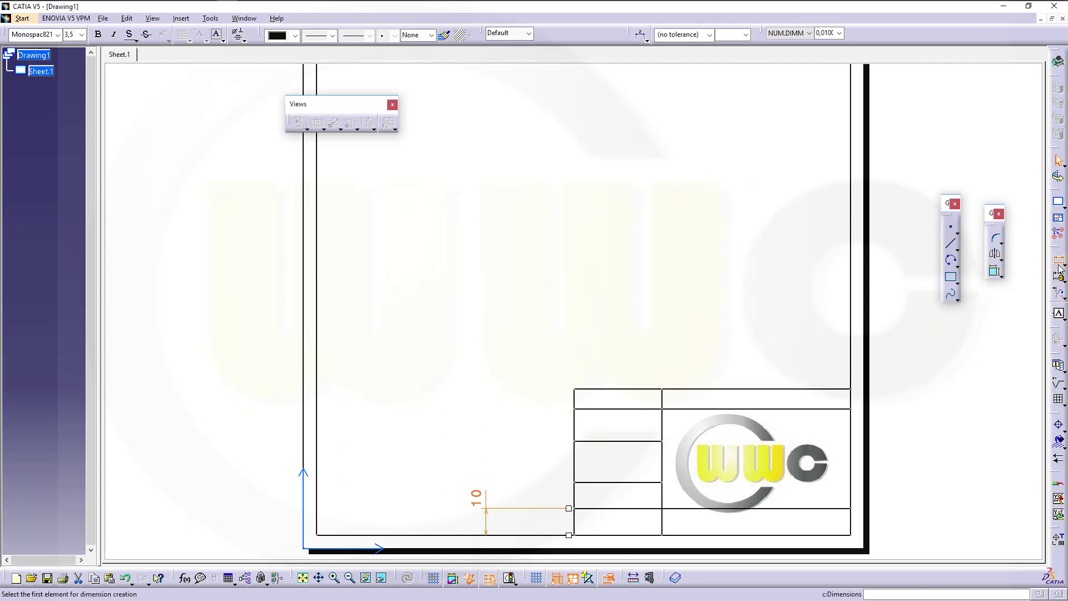
click(606, 483)
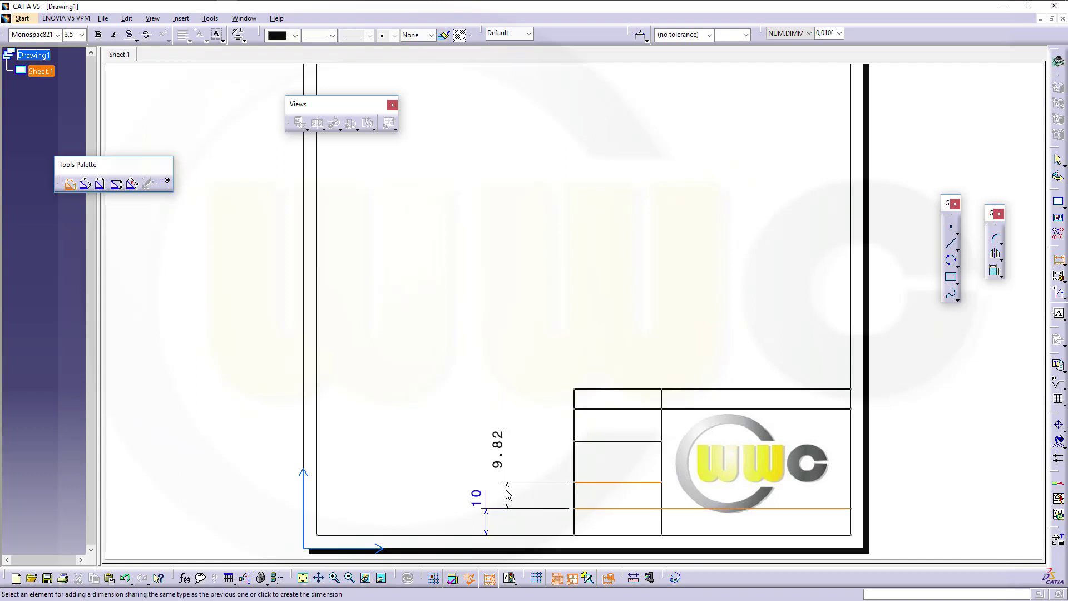
click(503, 485)
double_click(501, 454)
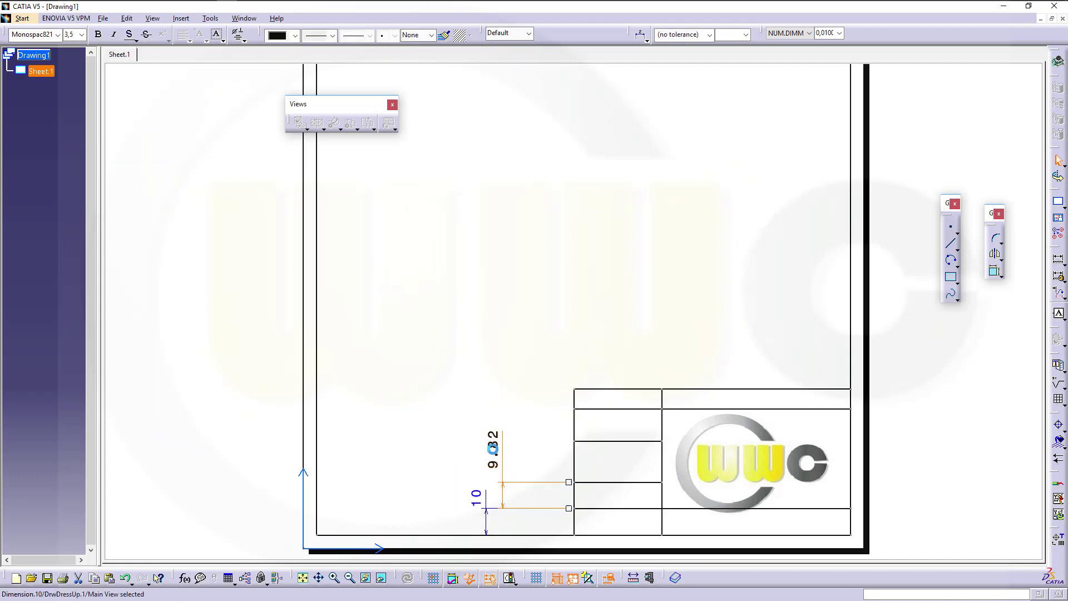
click(503, 477)
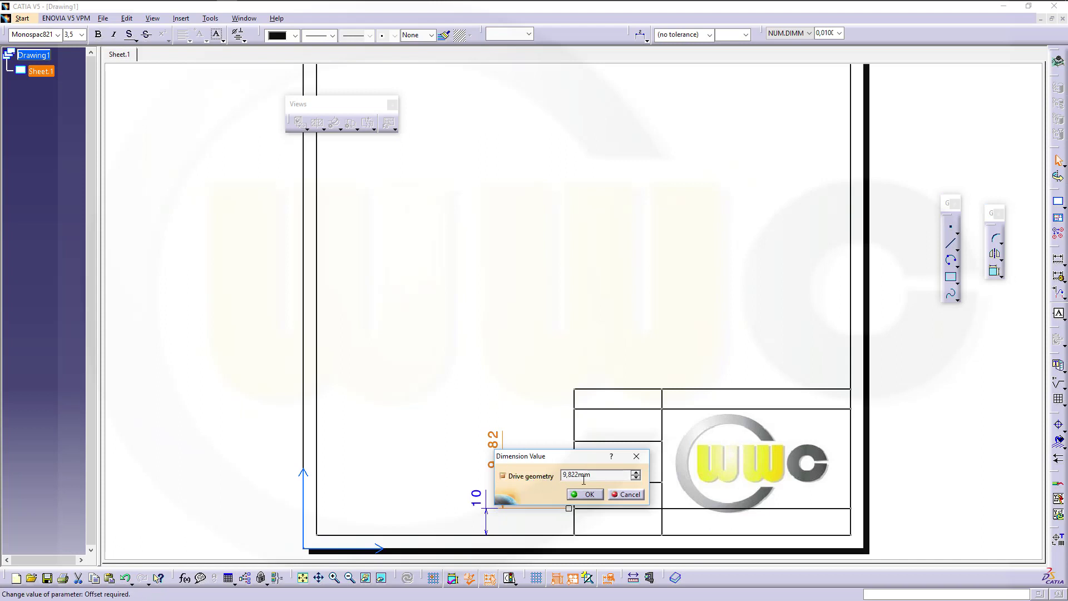
double_click(563, 474)
text(10)
key(Return)
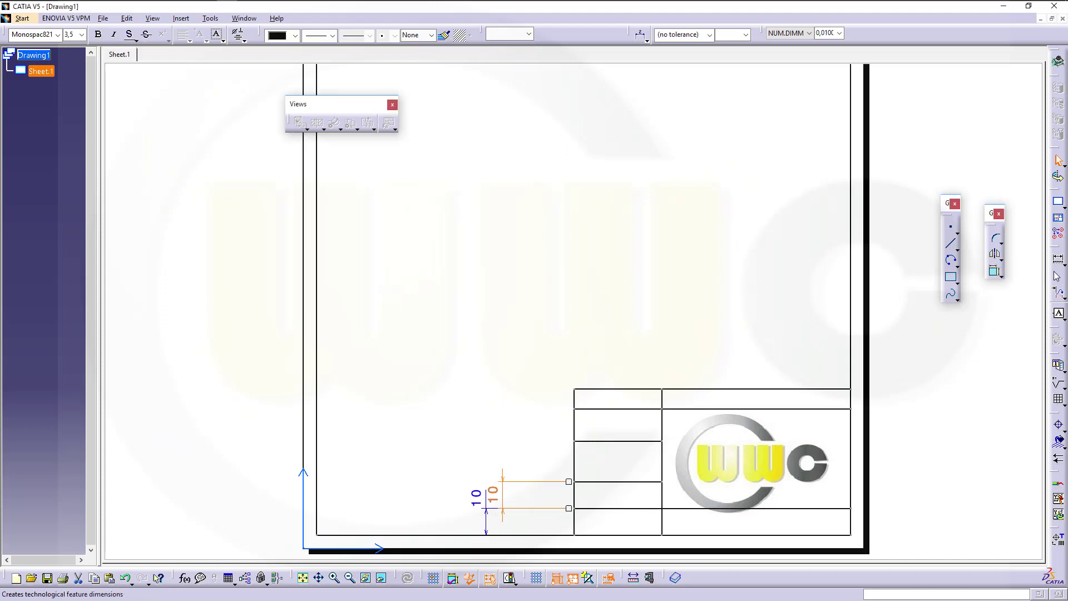
Dimension the row above and drive its height to 20 mm
click(589, 483)
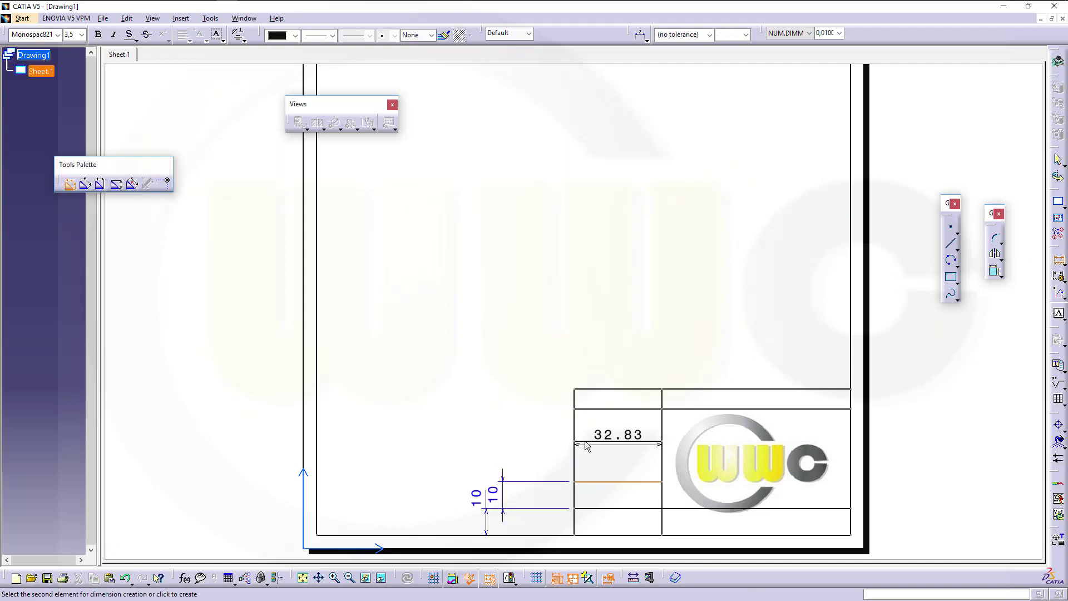
click(591, 445)
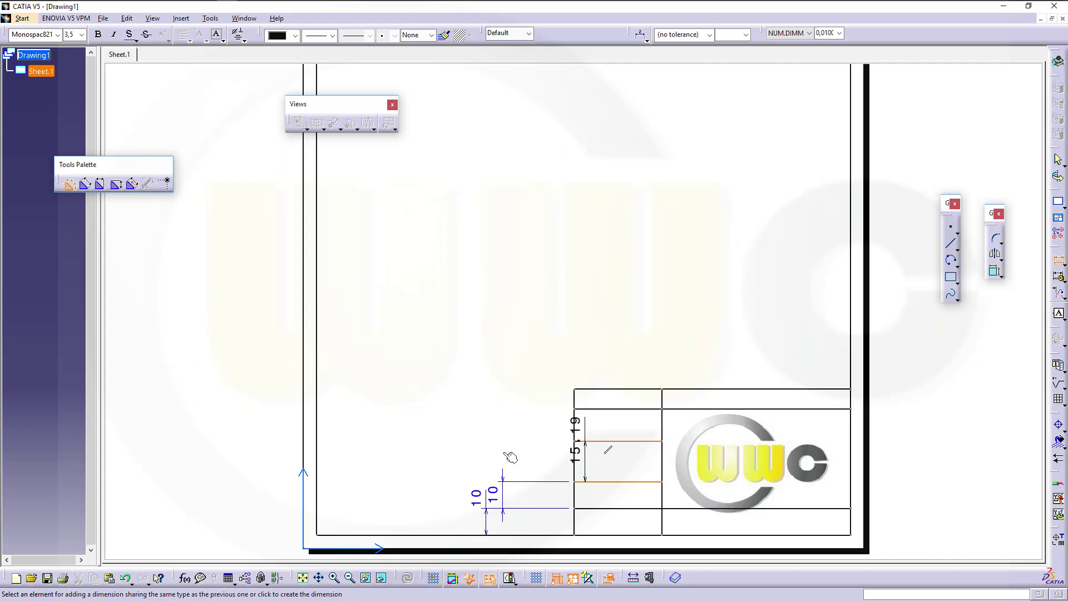
click(471, 466)
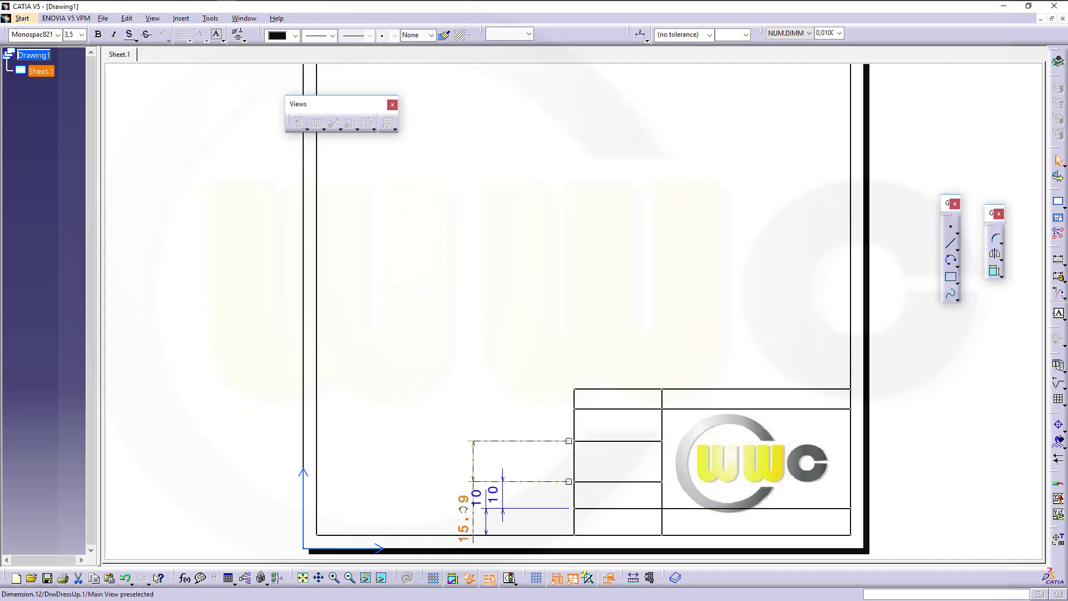
double_click(463, 508)
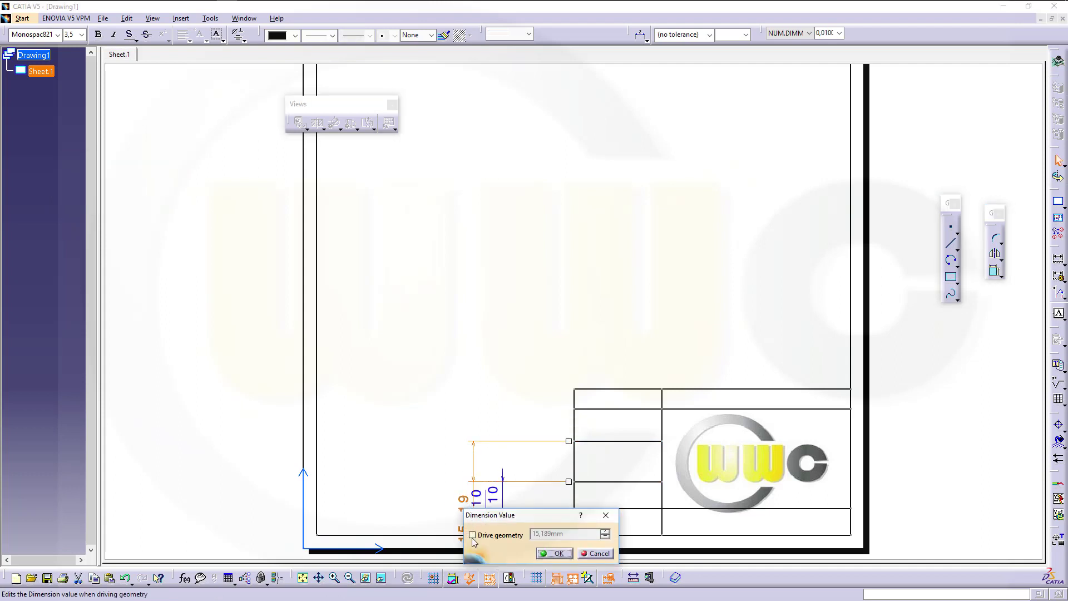
click(472, 535)
key(Tab)
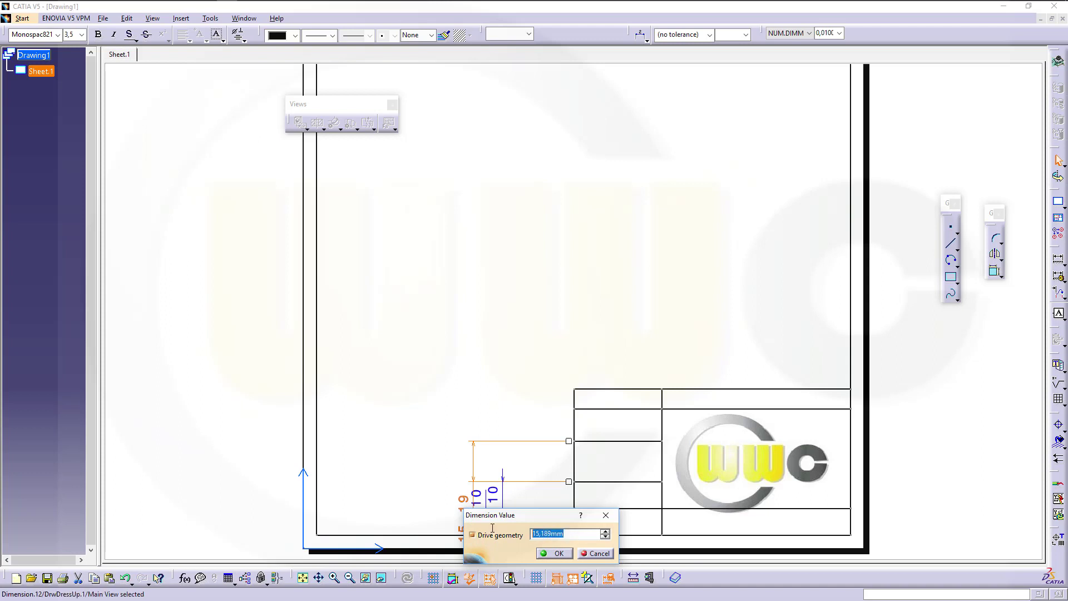
text(20)
key(Return)
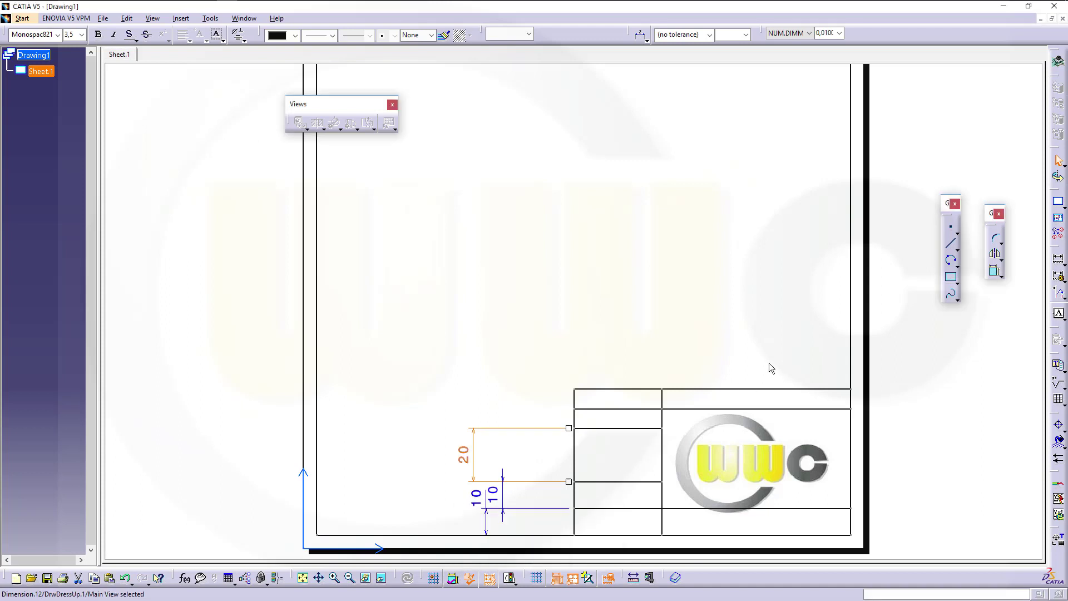
Dimension the row just above the 20 mm row (7.23) and make it a driving 10 mm height
click(1059, 259)
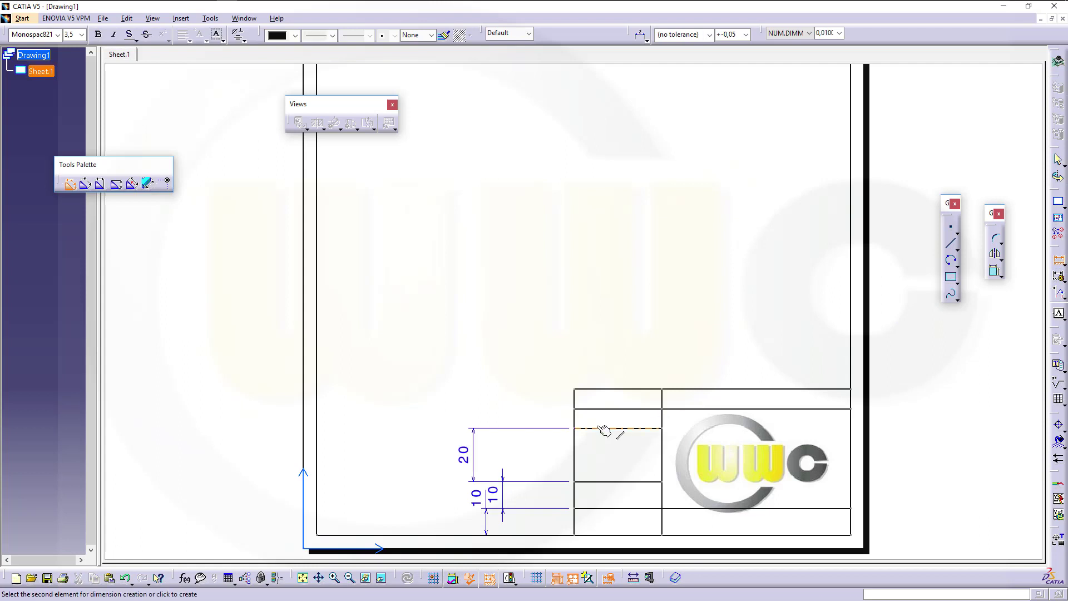
click(636, 430)
click(603, 410)
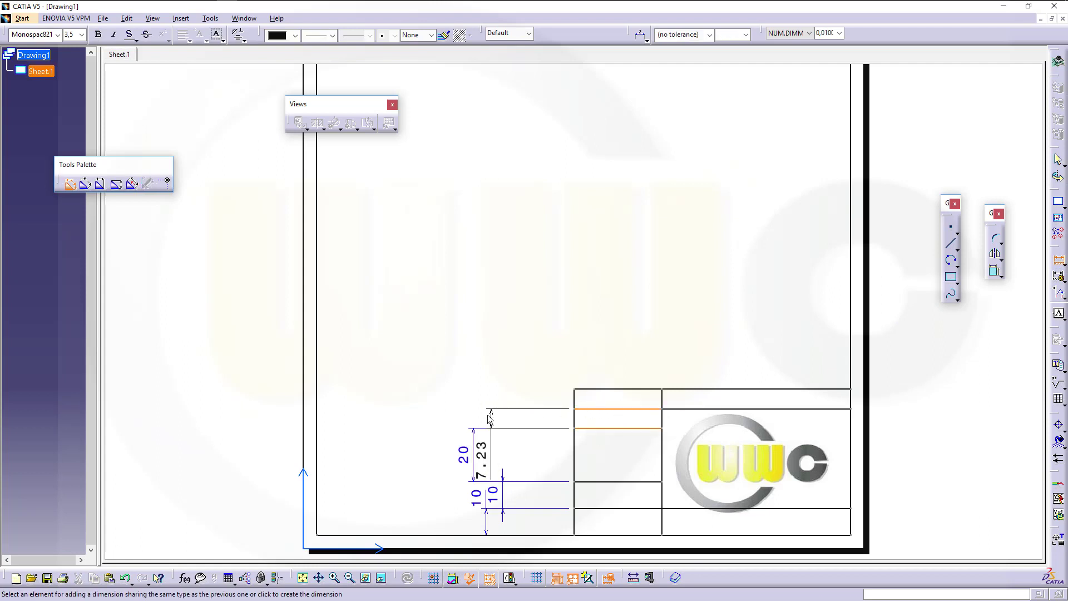
click(441, 431)
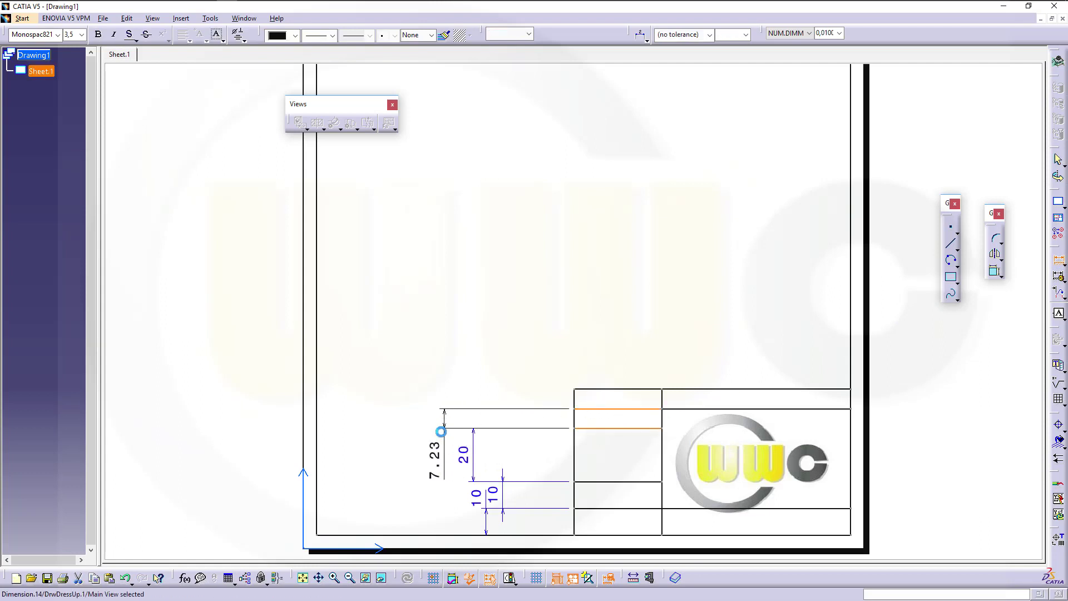
double_click(437, 461)
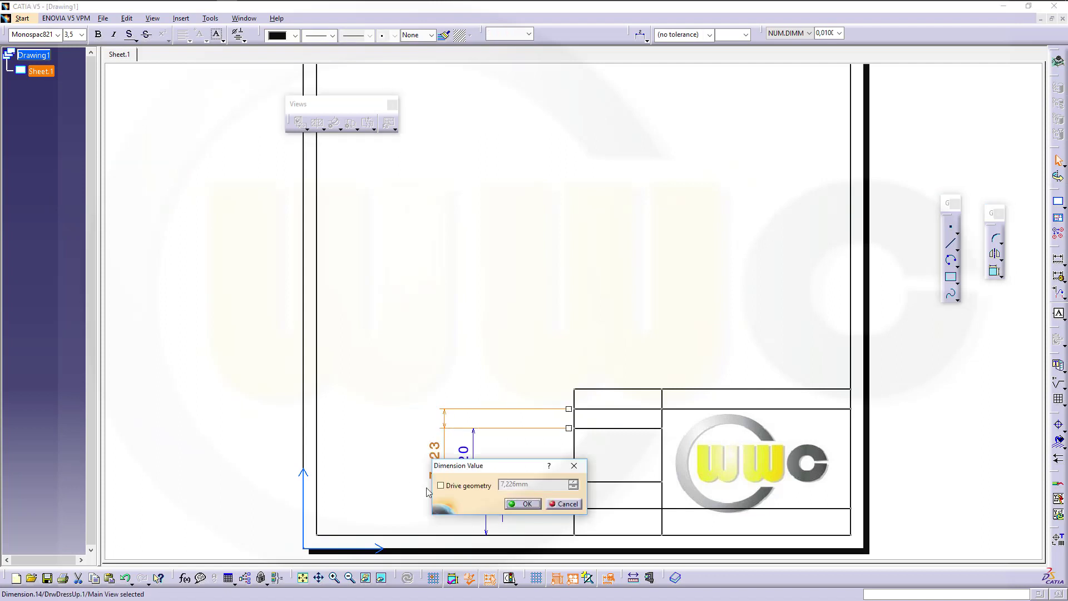
click(441, 485)
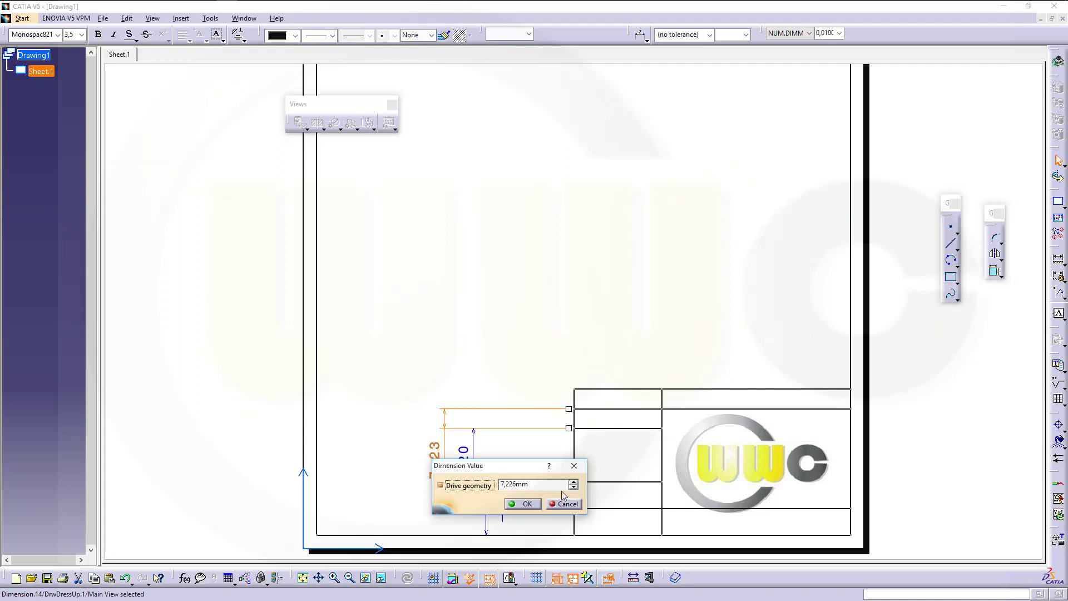
double_click(502, 482)
key(Return)
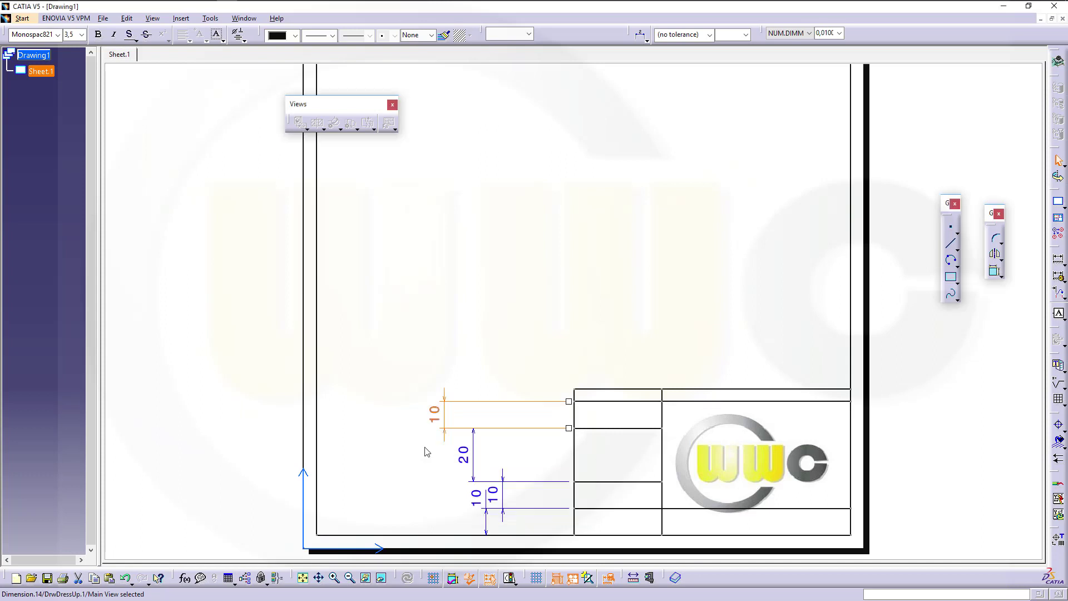
click(884, 272)
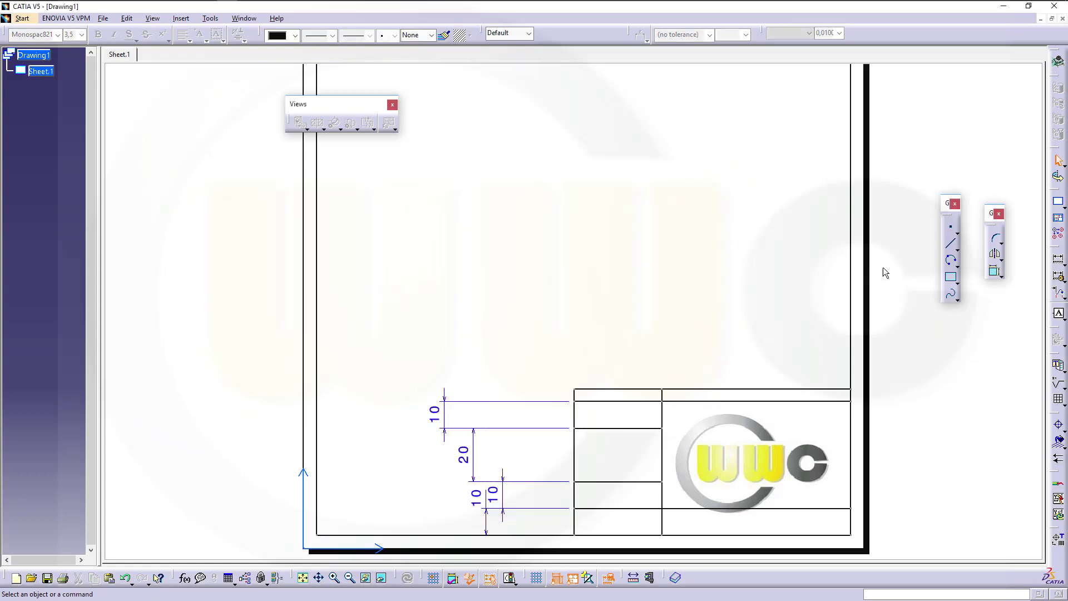
Dimension the title block's top row (4.65) and make it a driving 10 mm height
click(1059, 259)
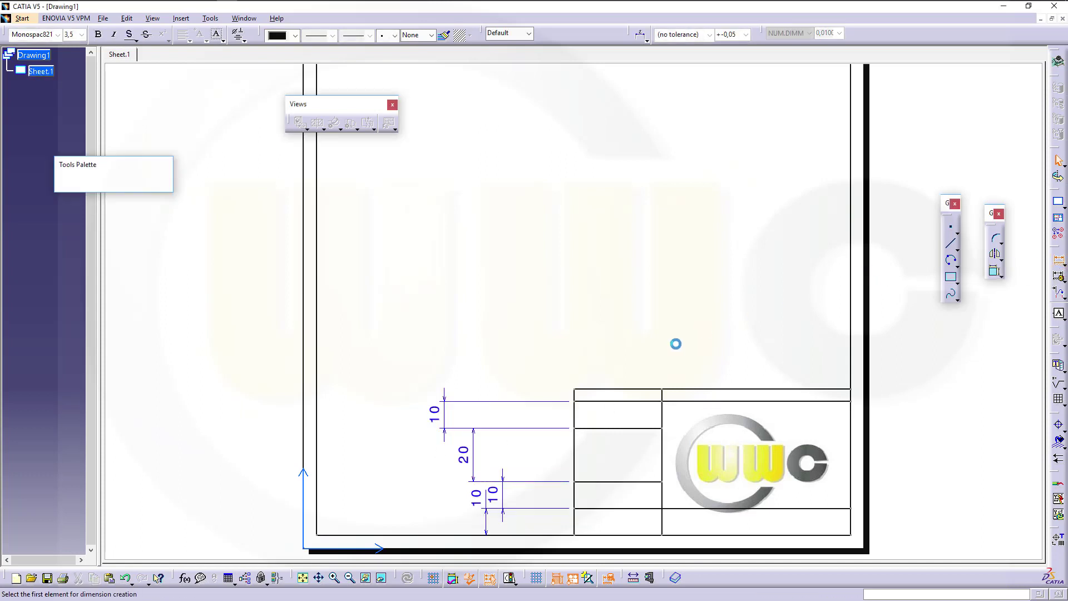
click(594, 400)
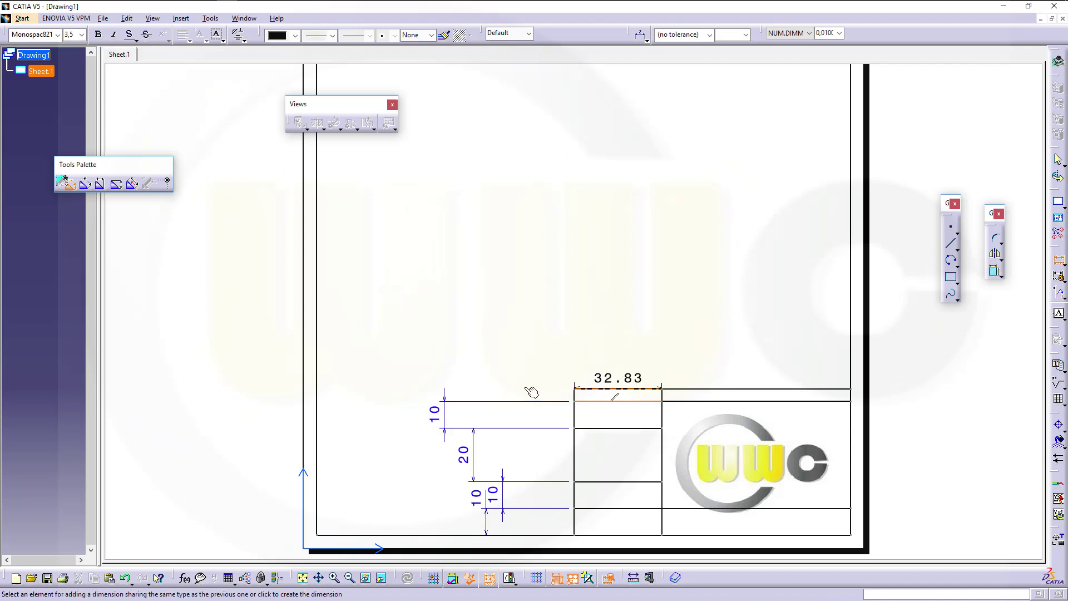
click(584, 388)
click(498, 382)
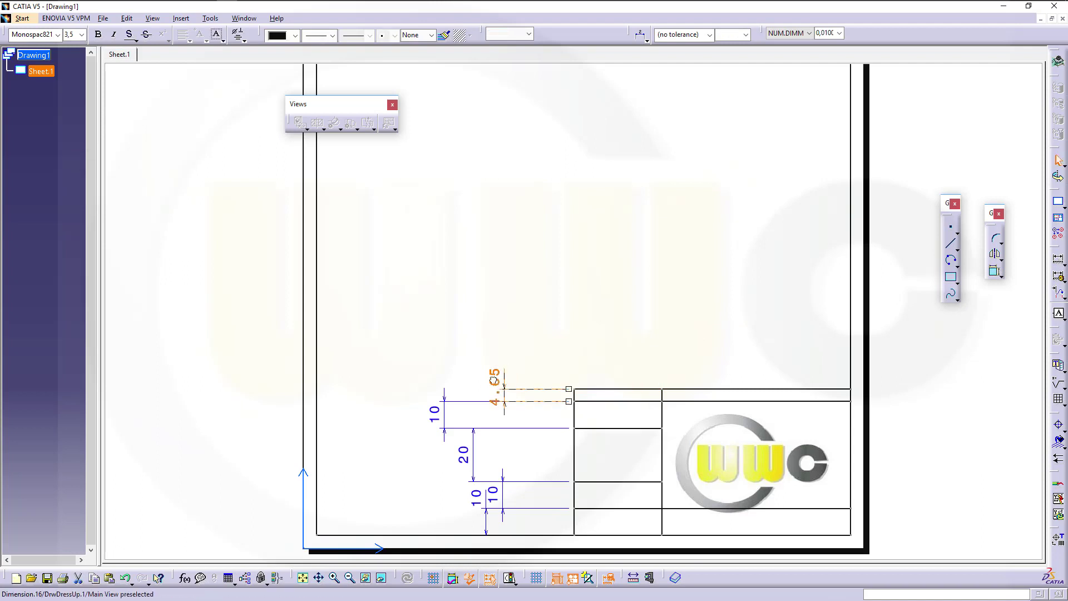
double_click(493, 380)
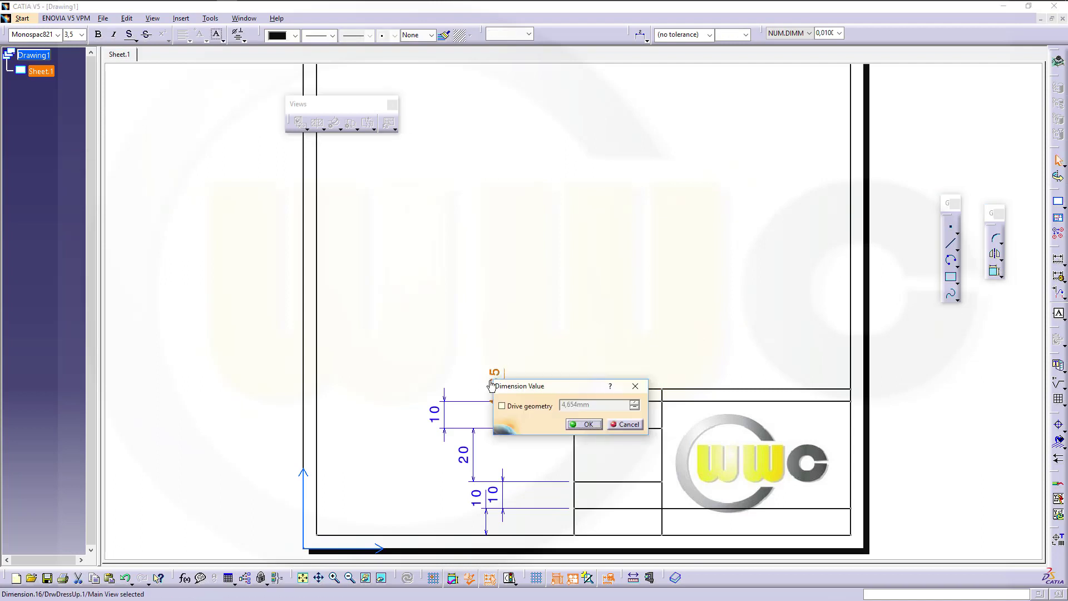
click(508, 411)
double_click(609, 409)
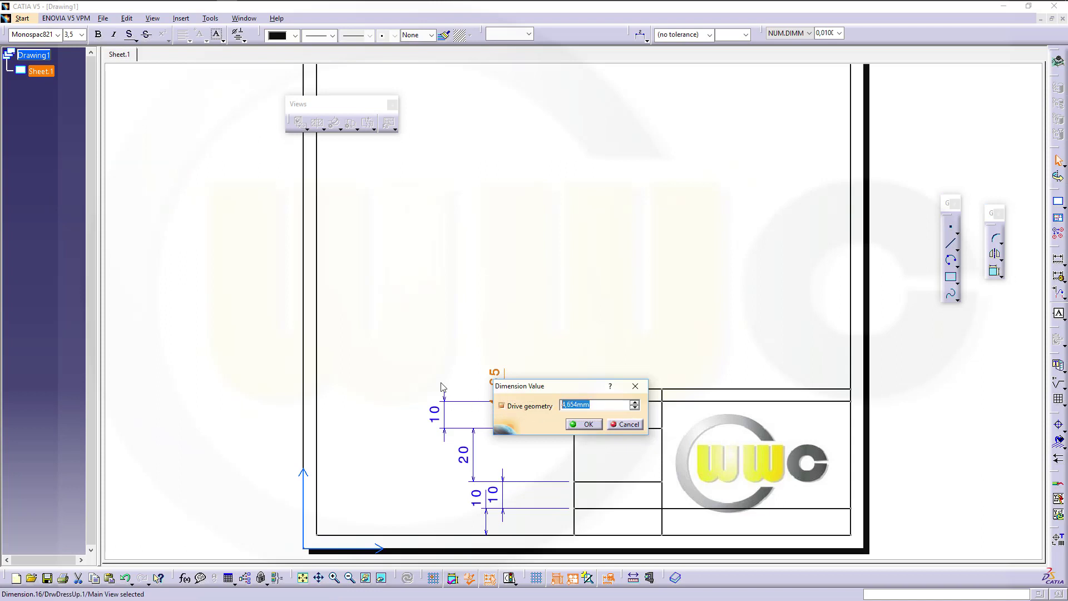
text(10)
key(Return)
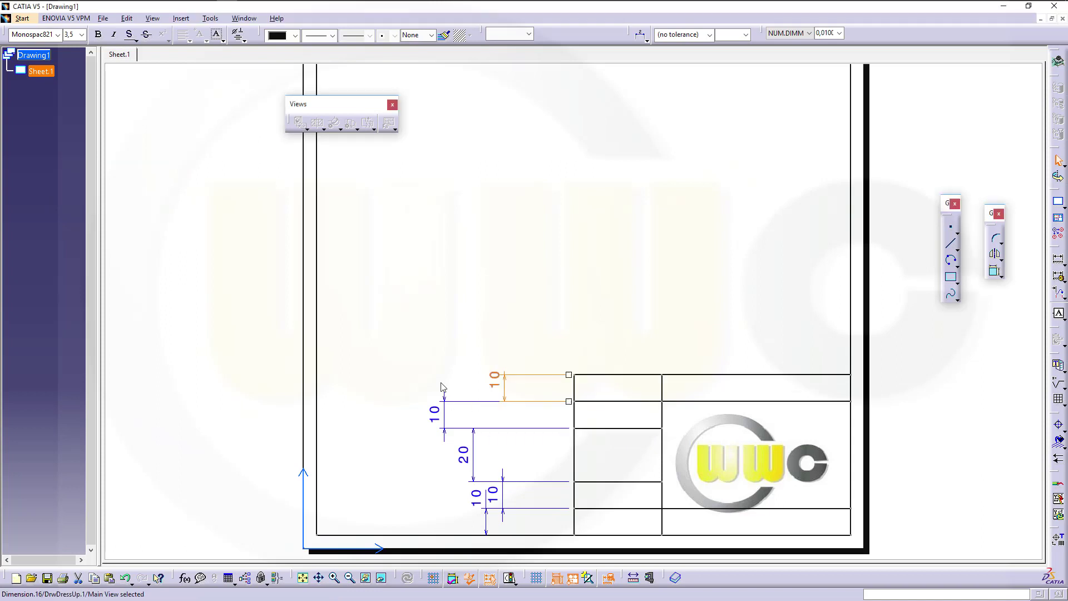
Nudge the WWC logo slightly up and left within its title-block cell
click(989, 436)
click(739, 460)
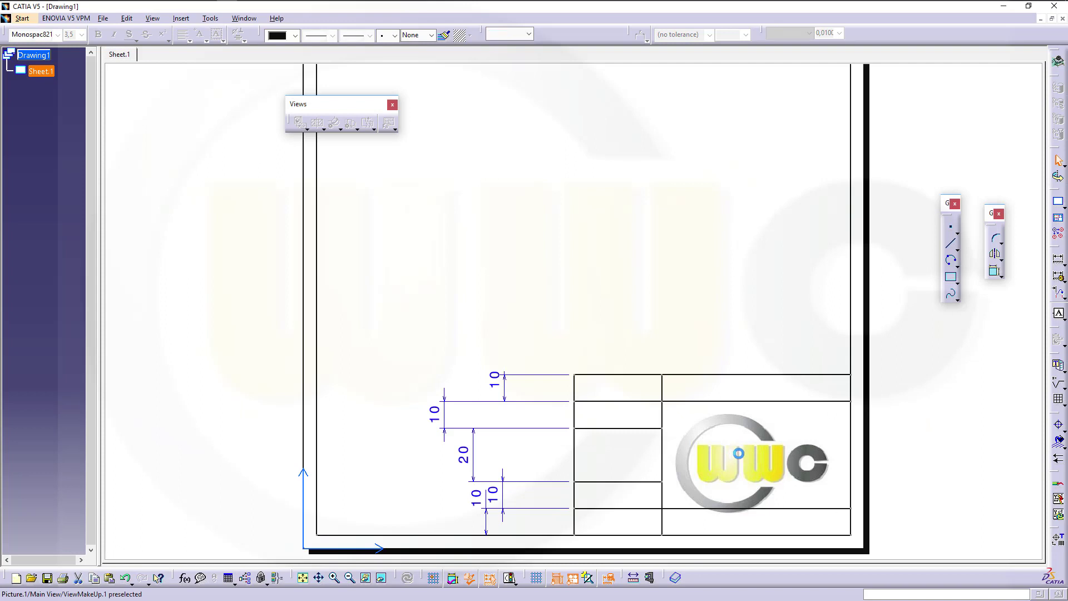
drag(745, 450, 750, 444)
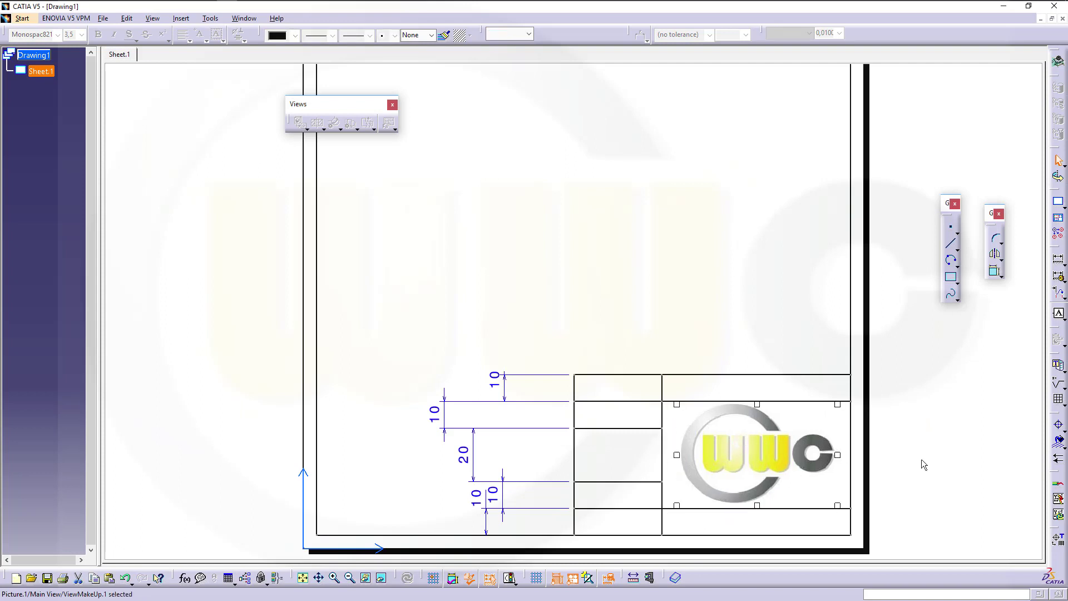
click(921, 460)
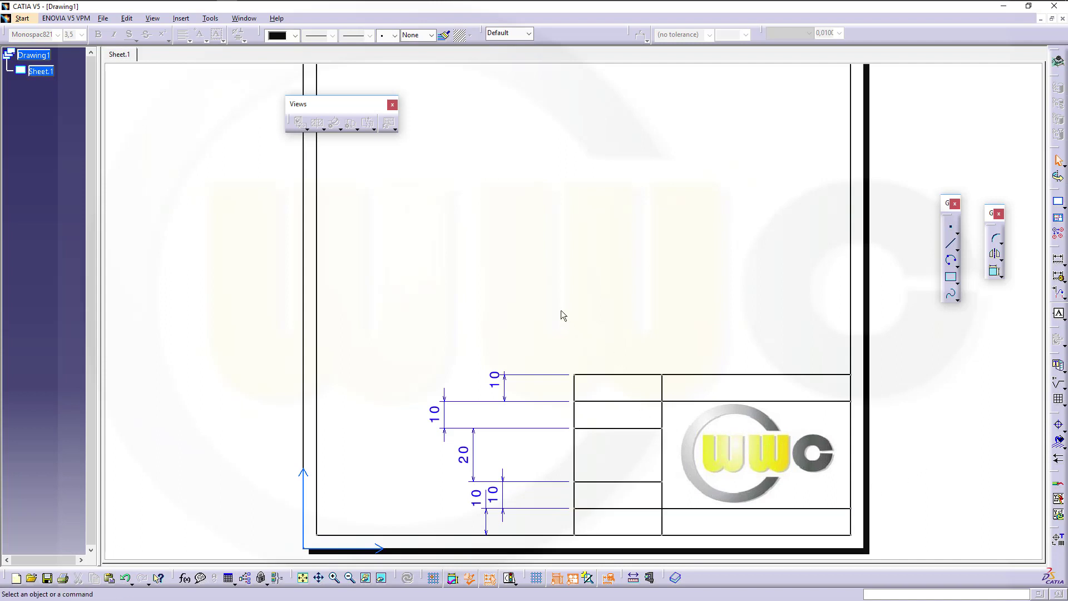
Hide the five row-height dimensions (10, 10, 20, 10, 10) beside the title block
drag(380, 338, 524, 527)
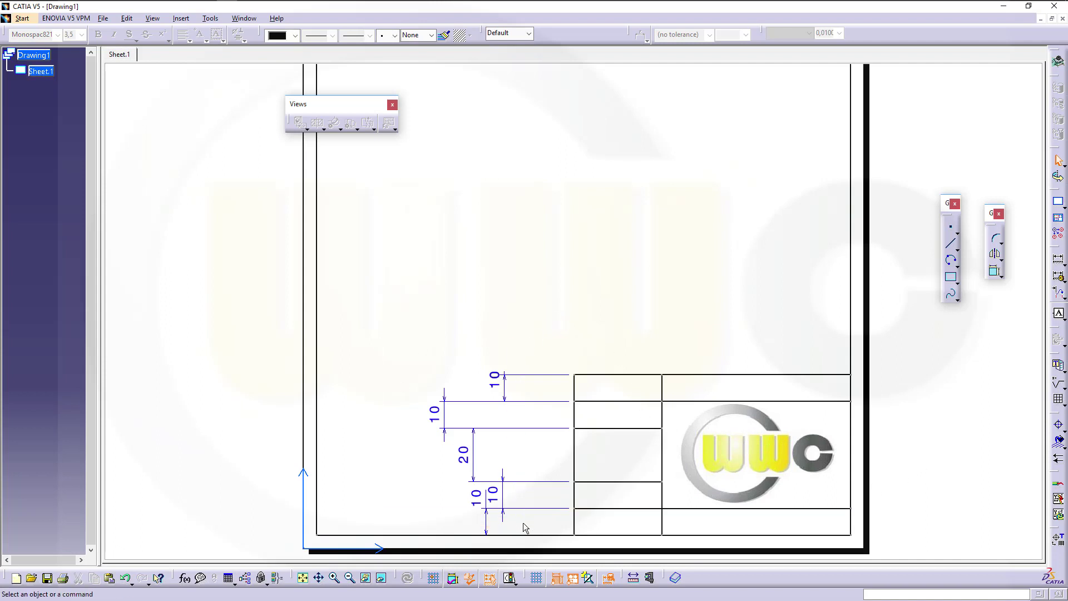
right_click(504, 392)
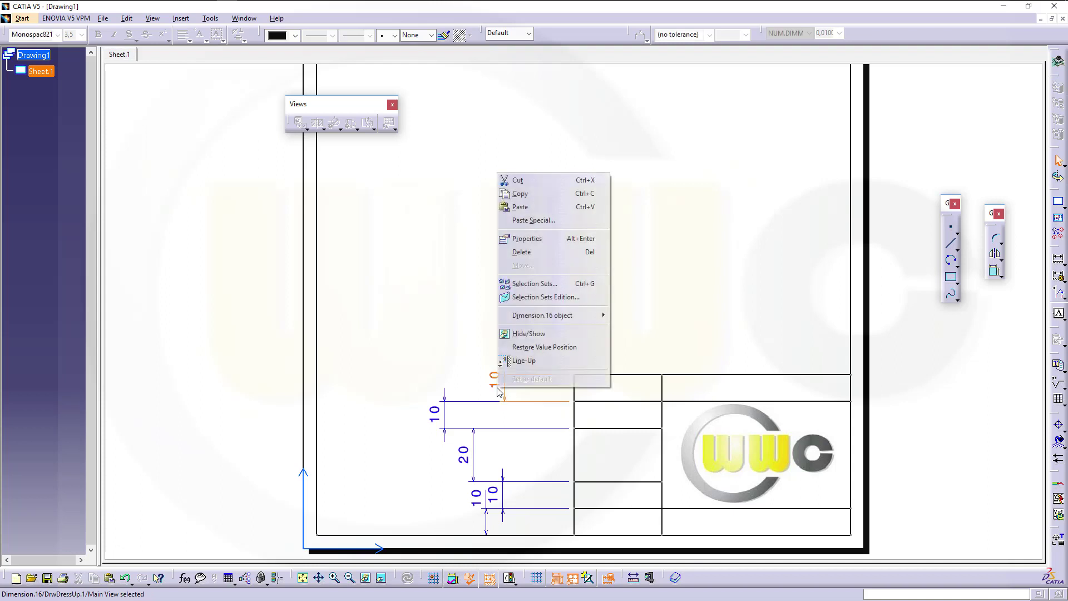
click(523, 333)
right_click(439, 416)
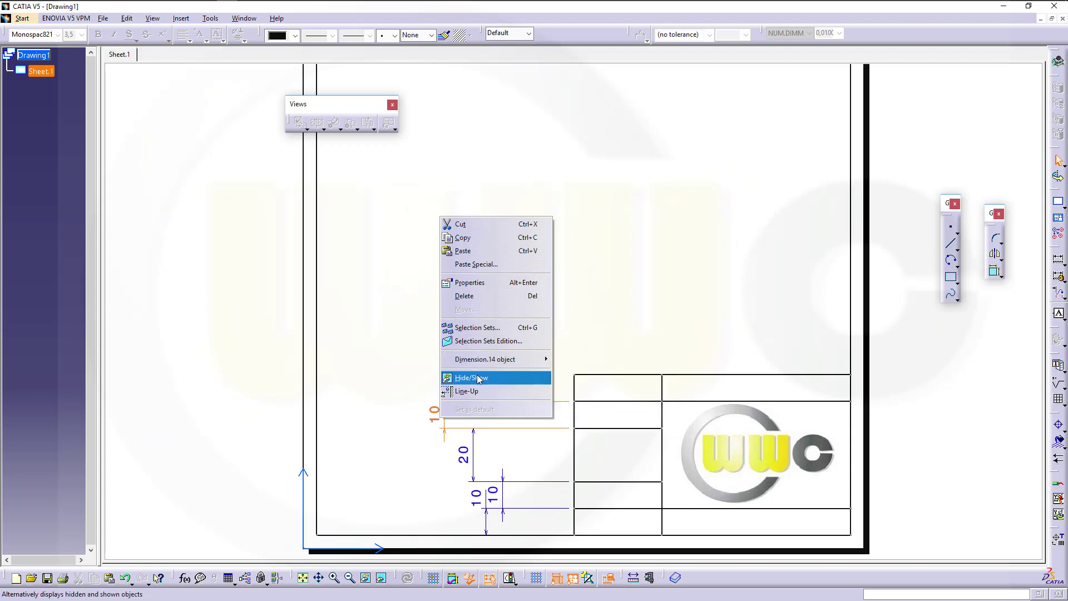
click(472, 377)
right_click(464, 454)
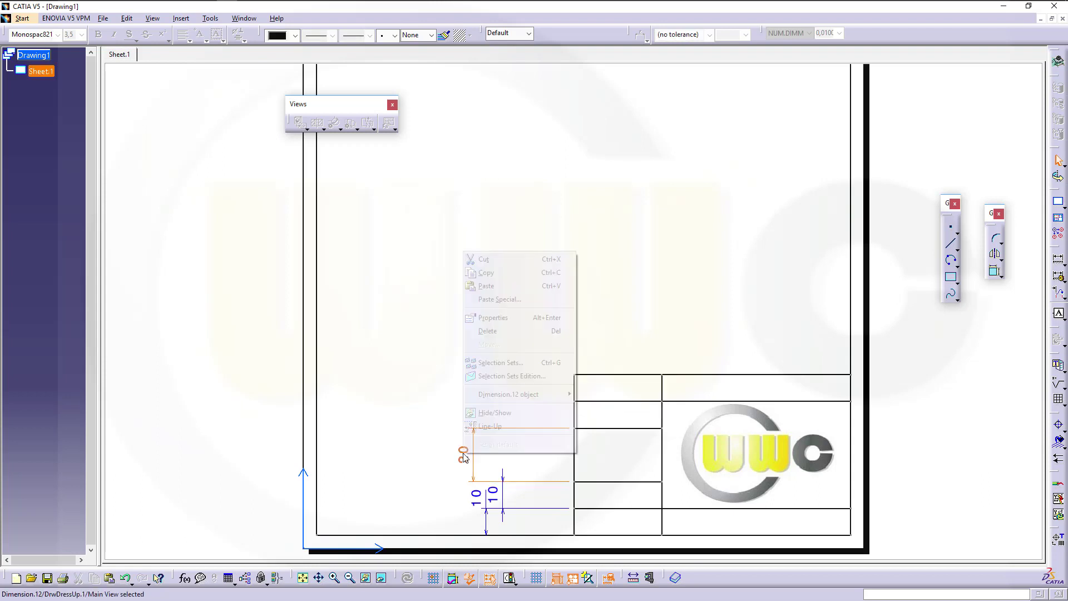
click(500, 412)
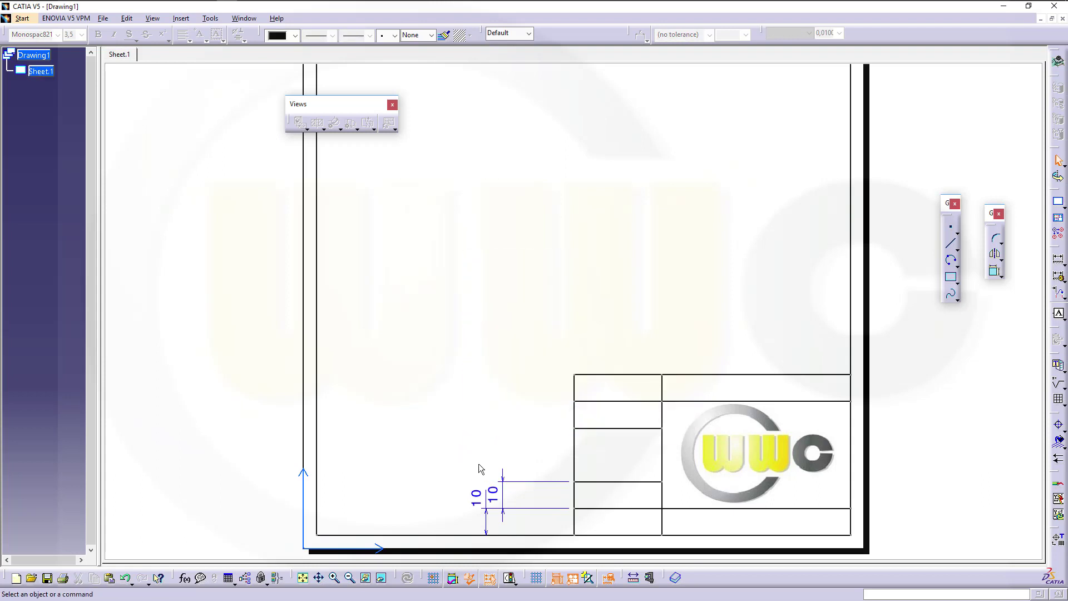
right_click(499, 502)
click(525, 458)
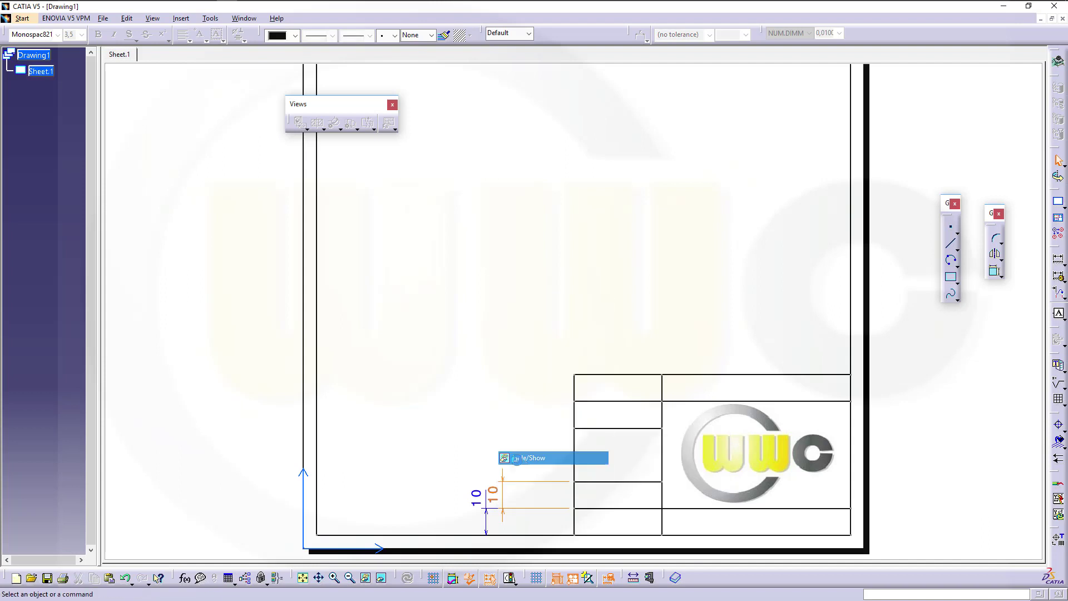
right_click(487, 502)
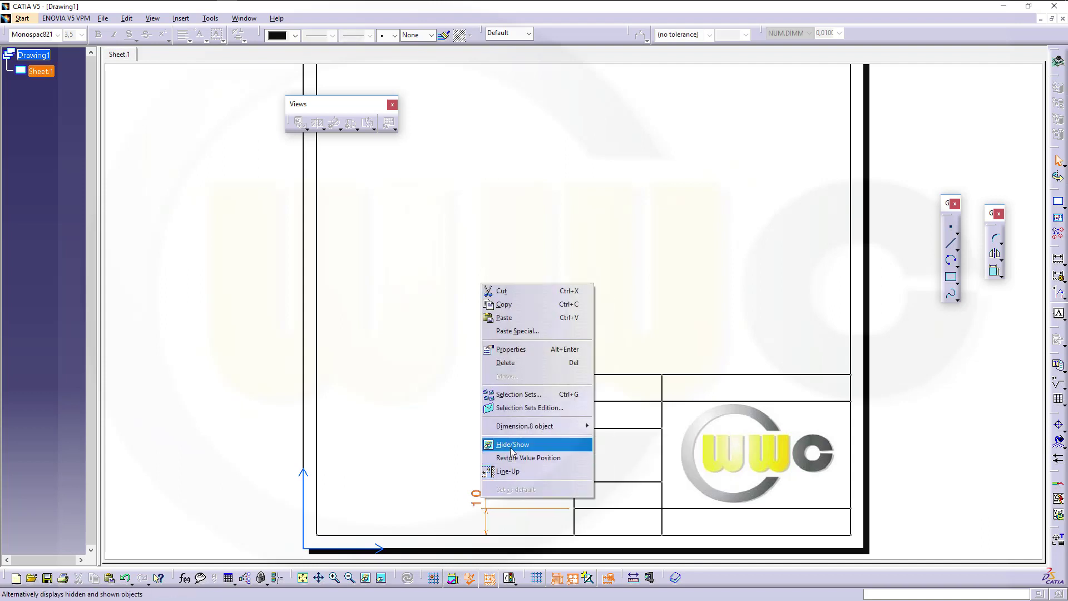
click(525, 445)
click(499, 527)
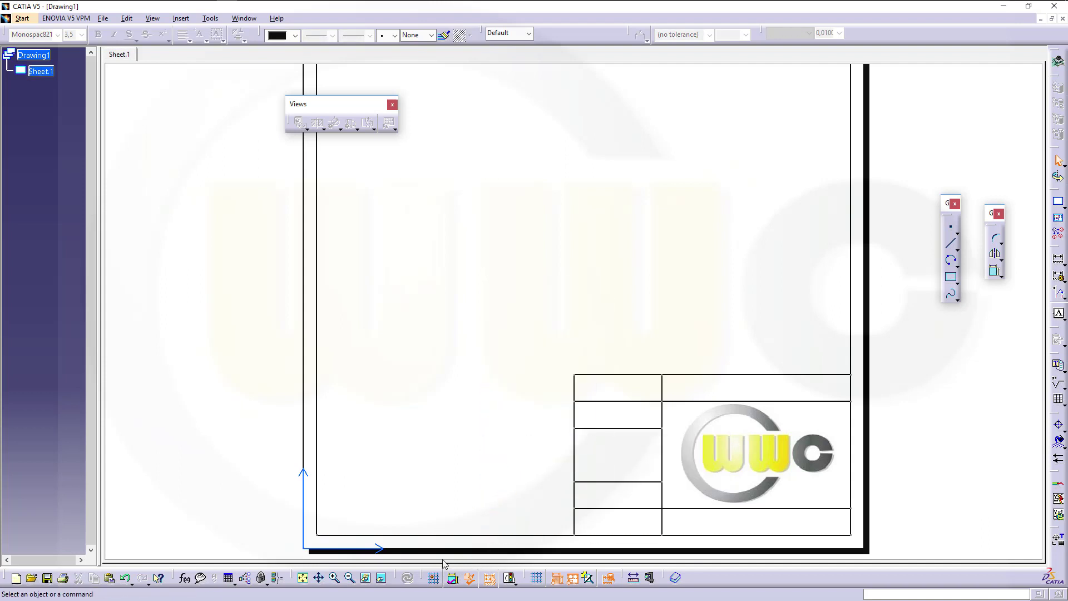
Check the hidden space, then show the sheet background with only the frame and WWC title block
click(381, 579)
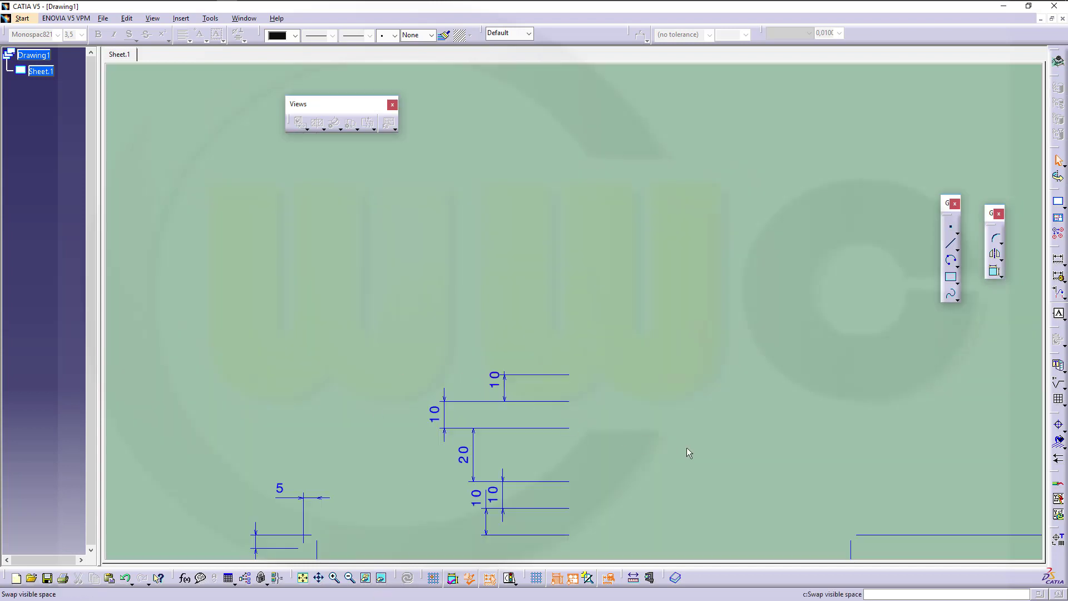
mouse_move(724, 451)
middle_down()
mouse_move(601, 296)
mouse_move(612, 375)
mouse_move(658, 308)
mouse_move(660, 426)
middle_up()
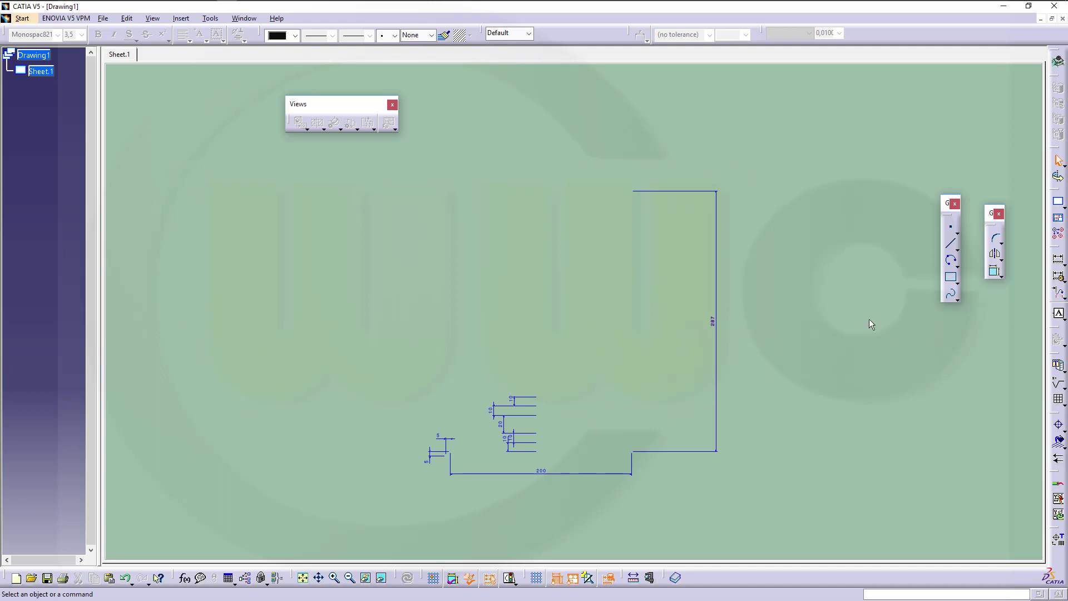
click(382, 581)
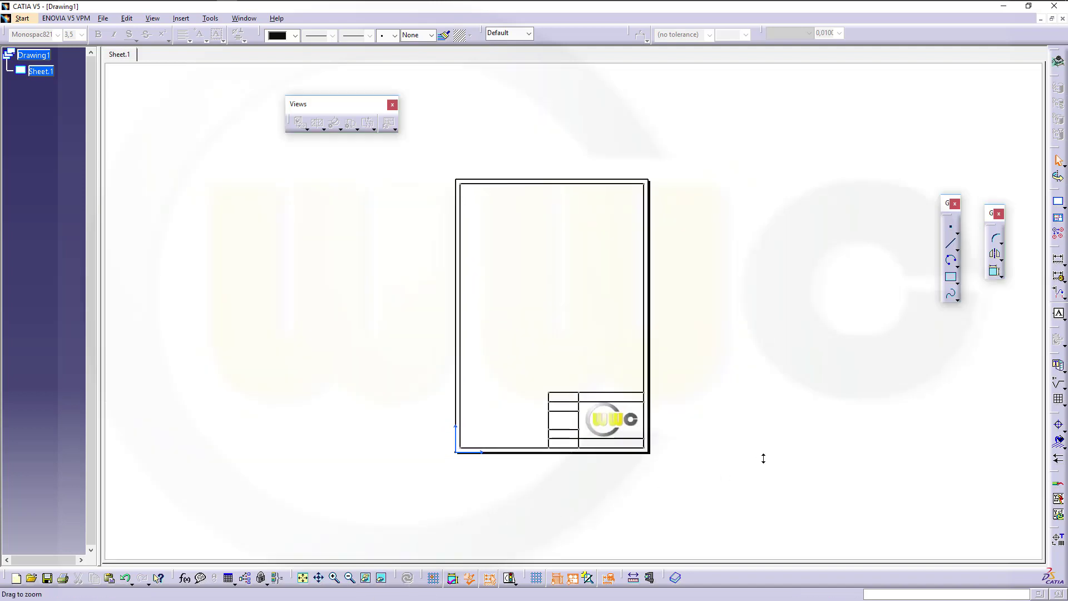
middle_drag(759, 434, 825, 453)
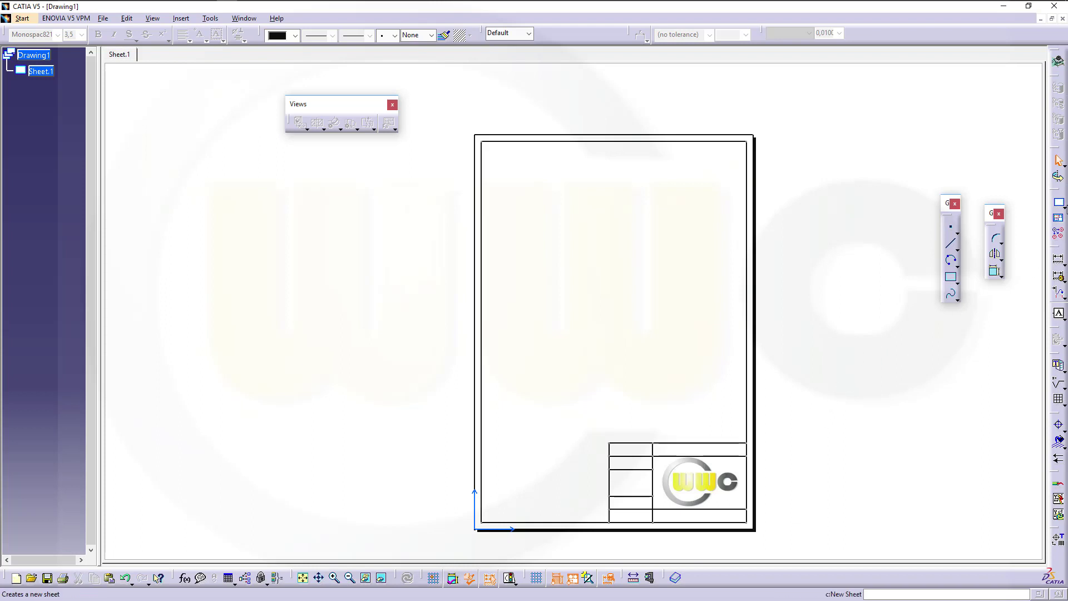
Insert a new detail sheet and rename it 'iso a4 portrait' in its properties
click(1064, 205)
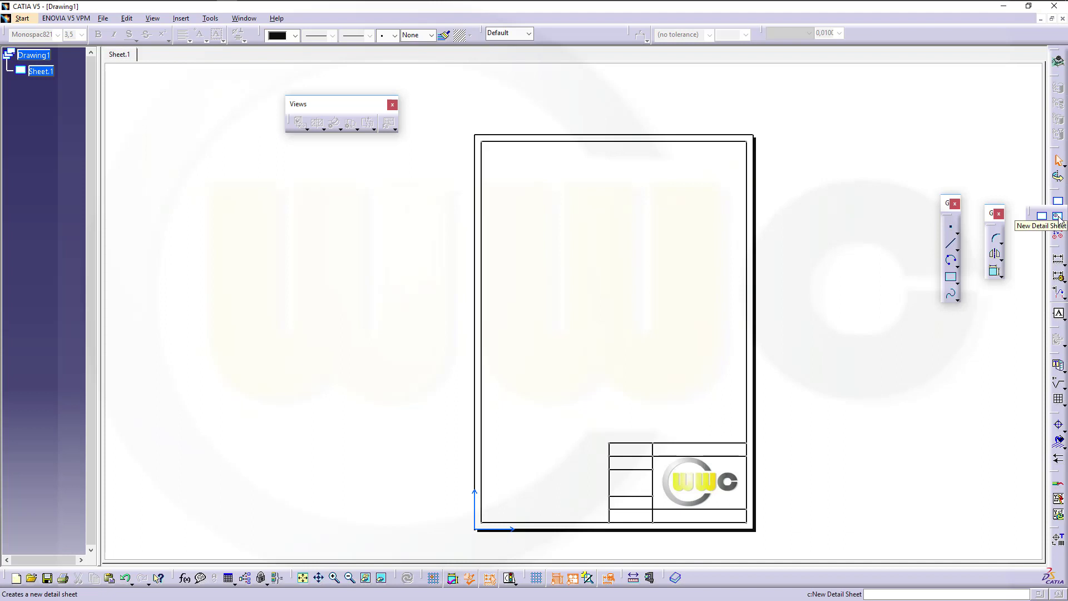
click(1059, 219)
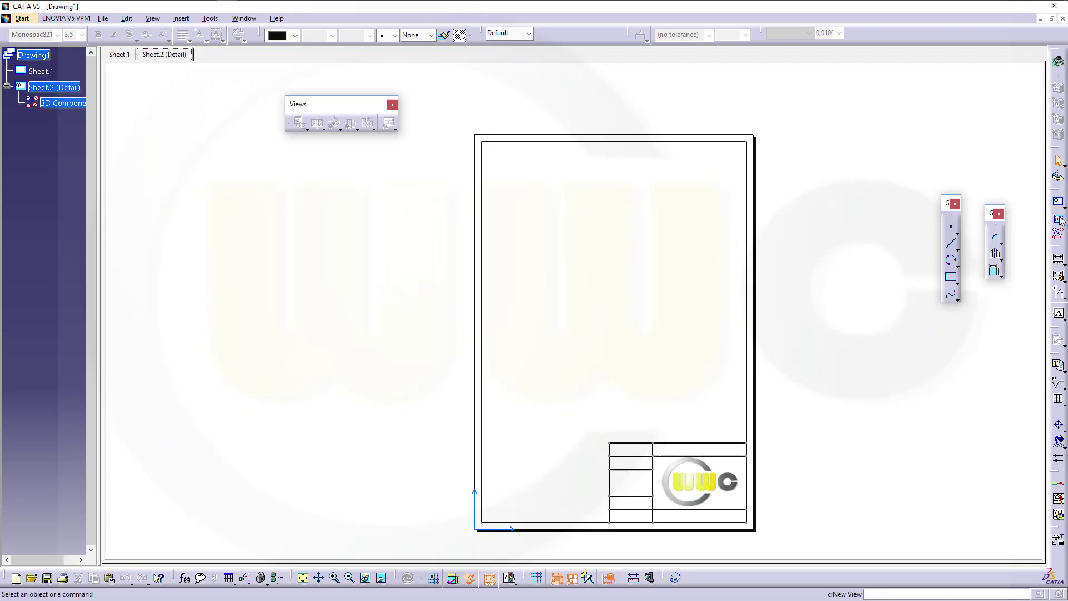
right_click(63, 88)
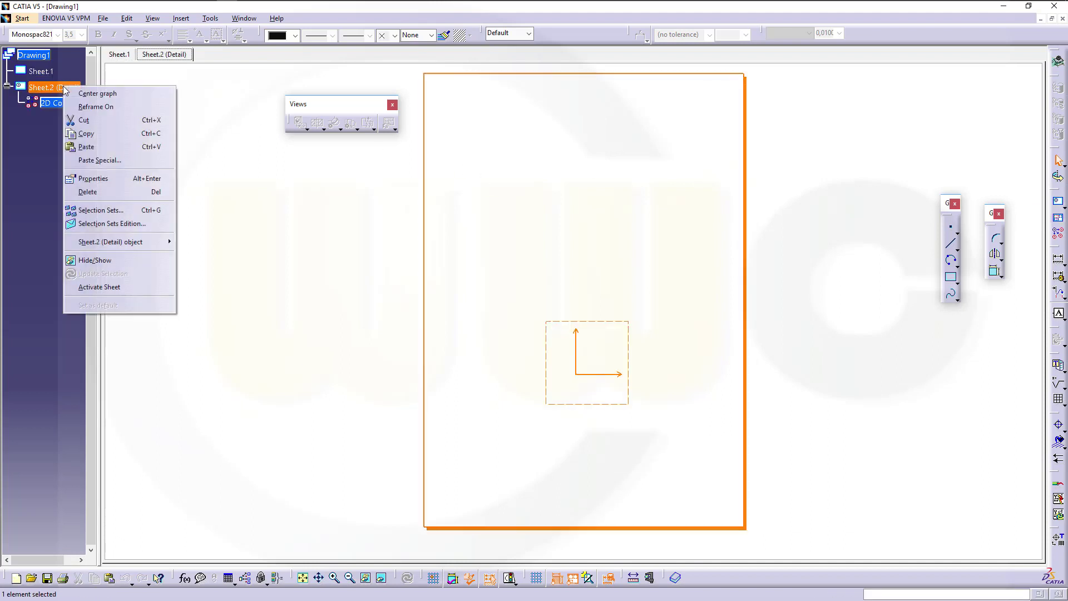
click(92, 178)
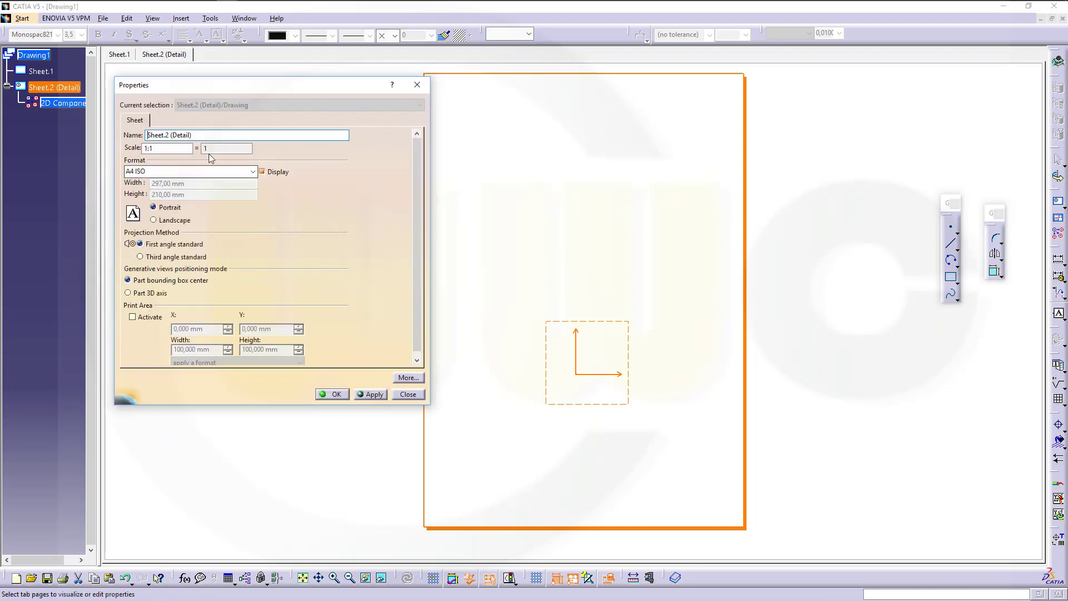
drag(228, 134, 114, 128)
text(iso a4 portrait)
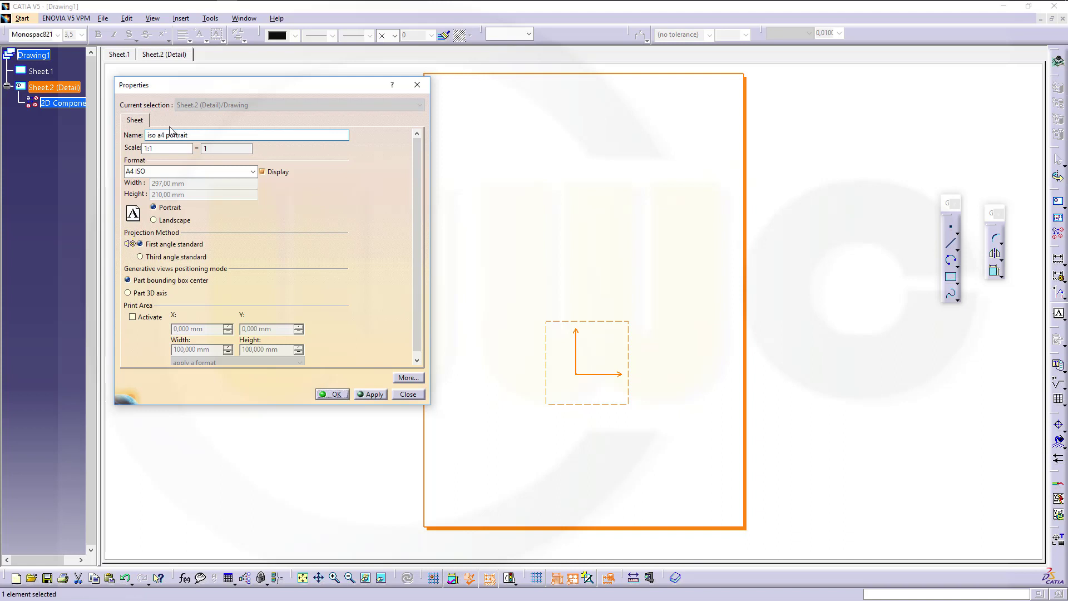
key(Return)
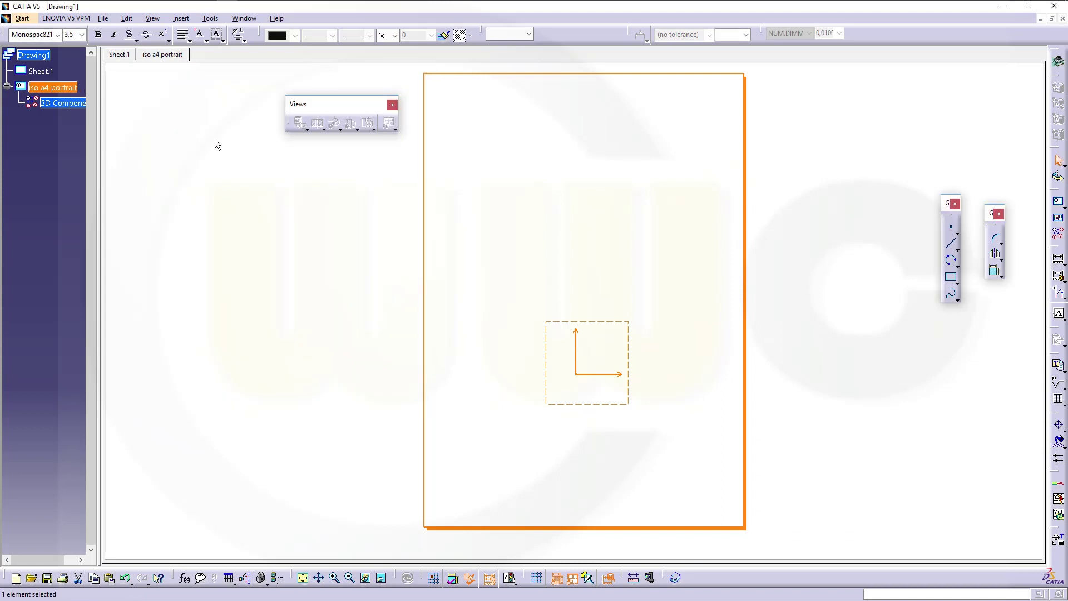
Drag the 2D component's origin to the lower-left corner of the iso a4 portrait sheet
click(171, 188)
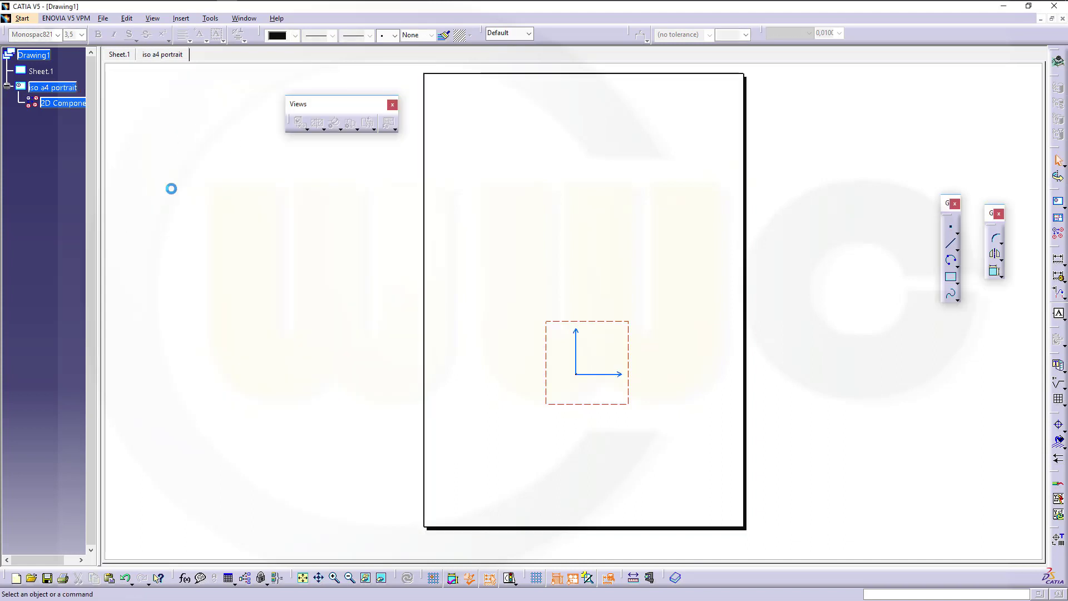
click(574, 376)
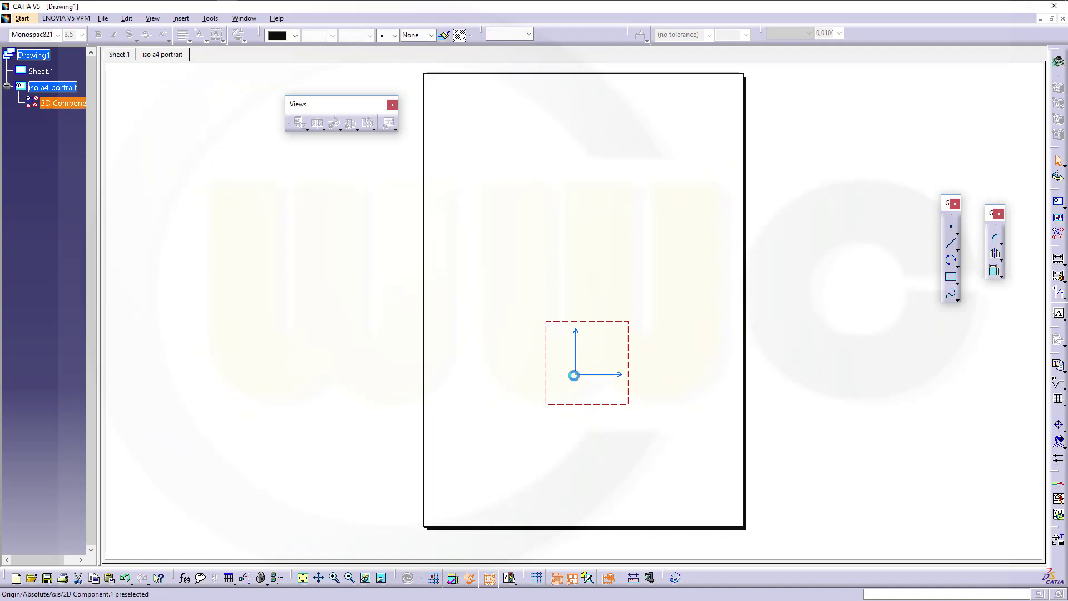
drag(576, 416, 430, 556)
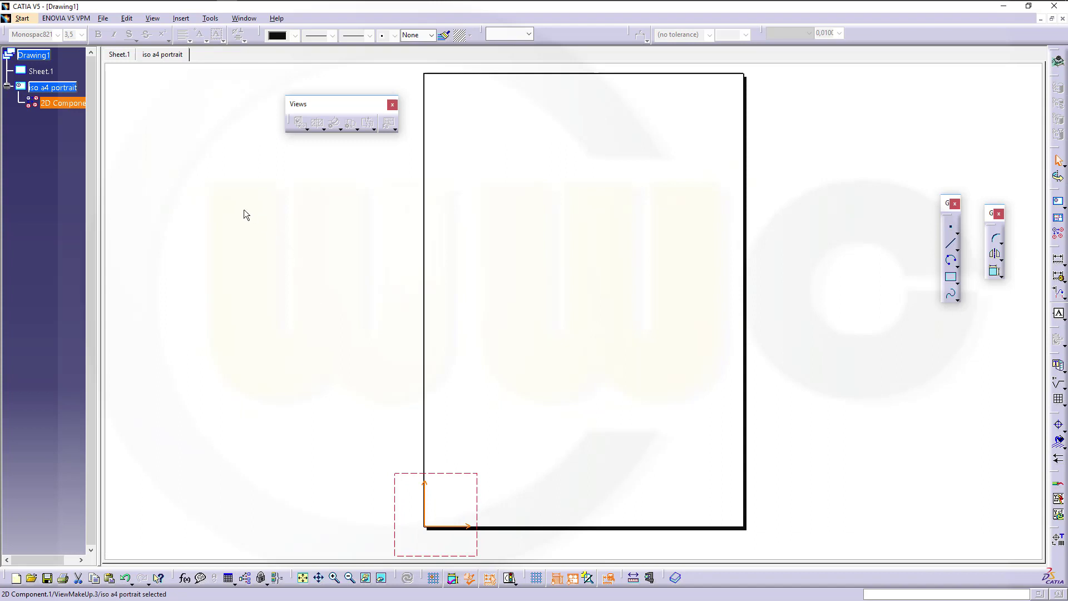
Copy Sheet.1's frame and WWC title block and paste them into 2D Component.1 on the detail sheet
double_click(40, 71)
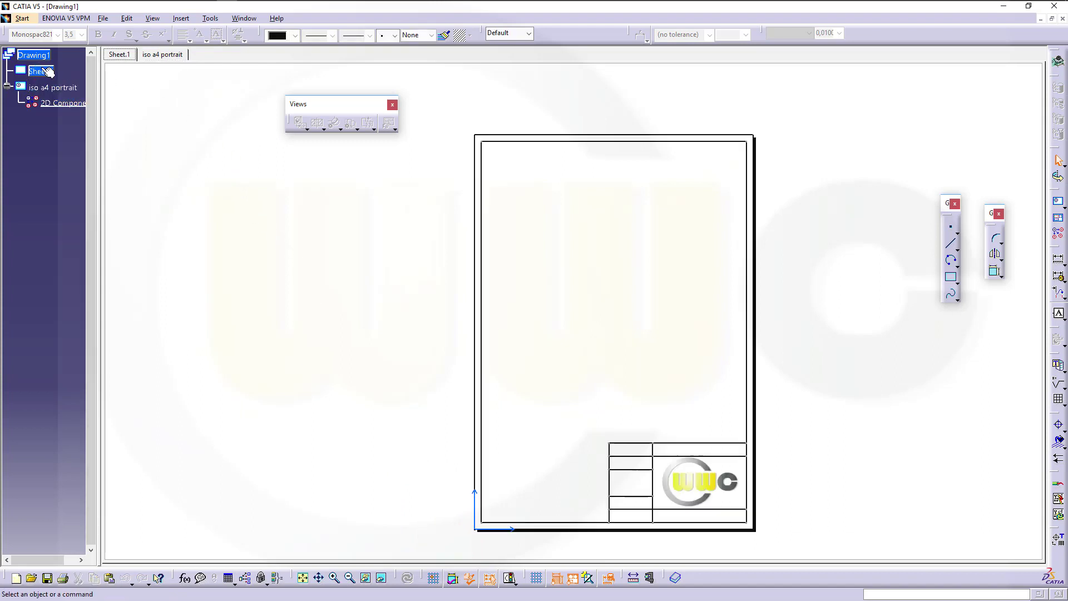
drag(469, 125, 793, 550)
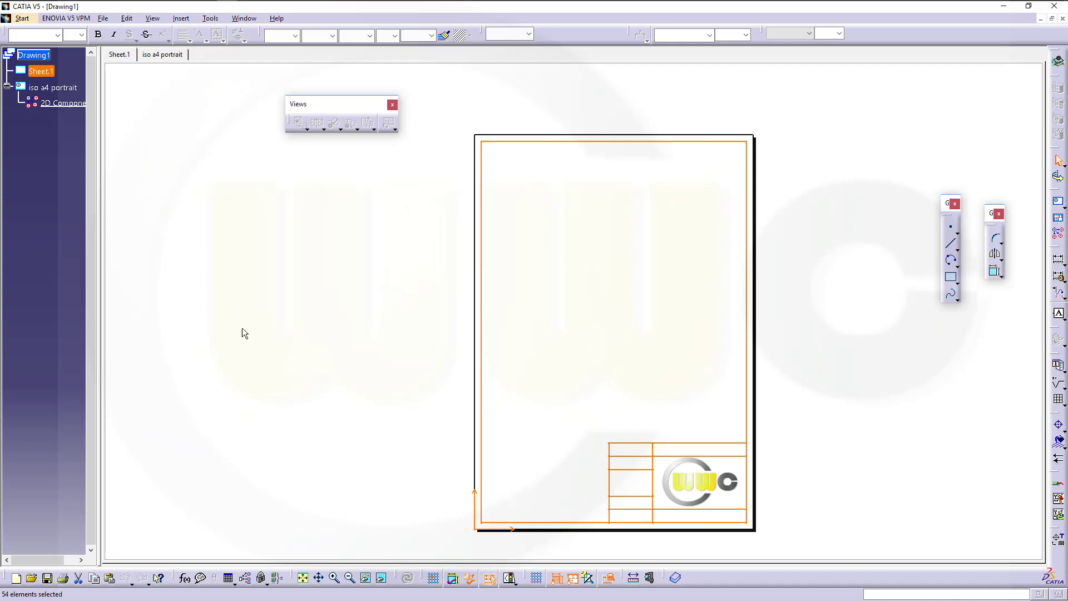
double_click(53, 87)
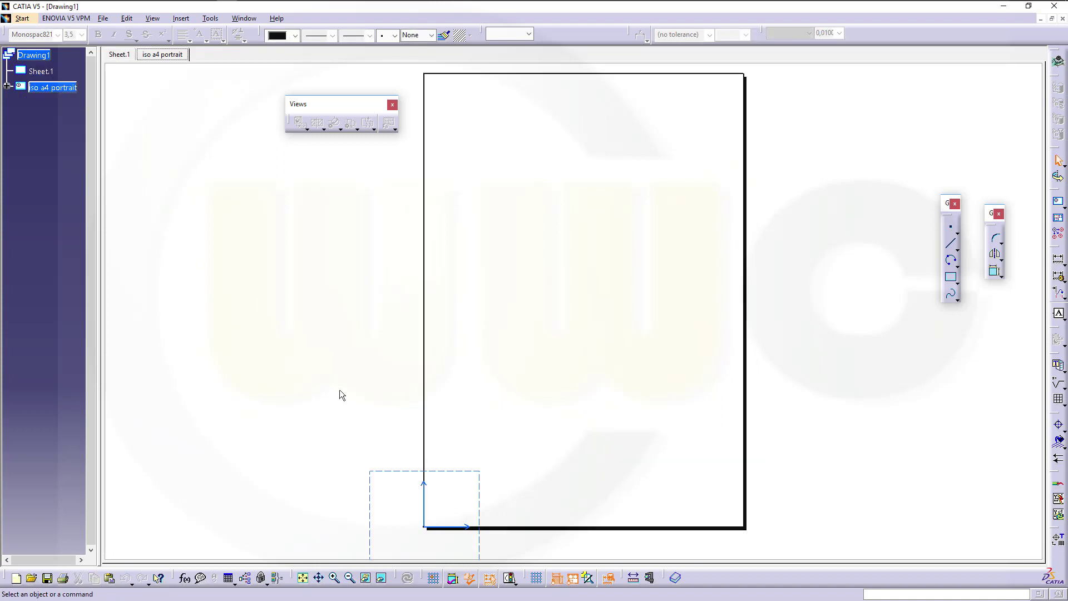
click(7, 86)
click(53, 103)
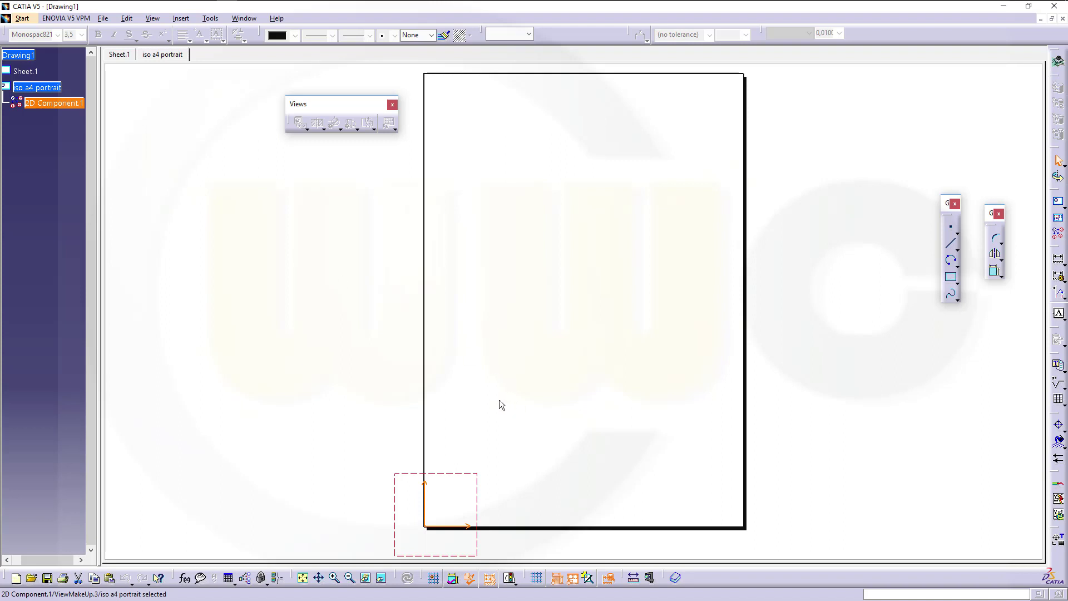
key(ctrl+v)
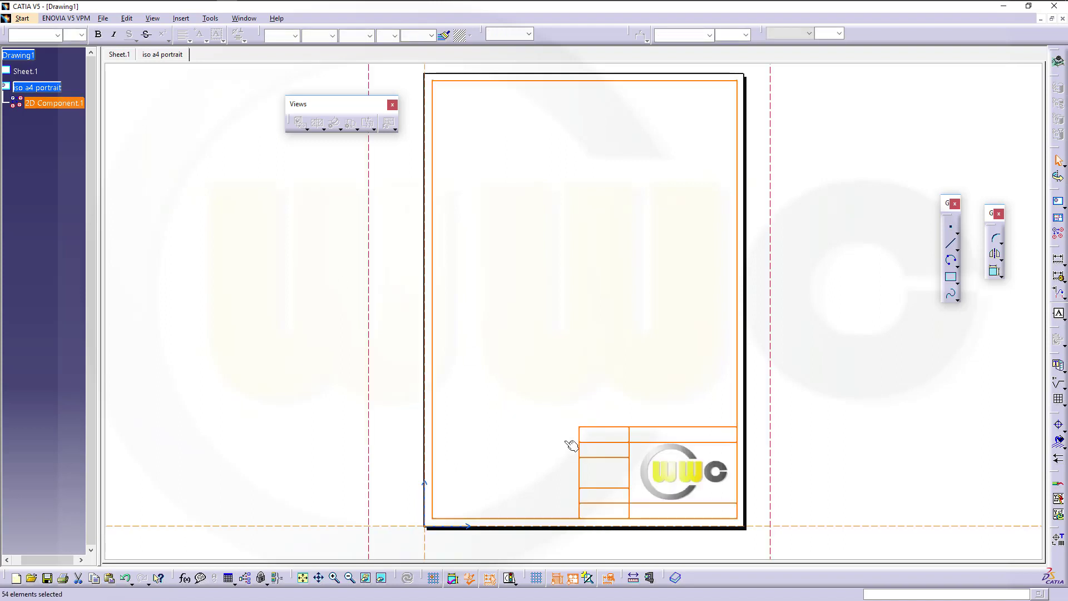
click(850, 366)
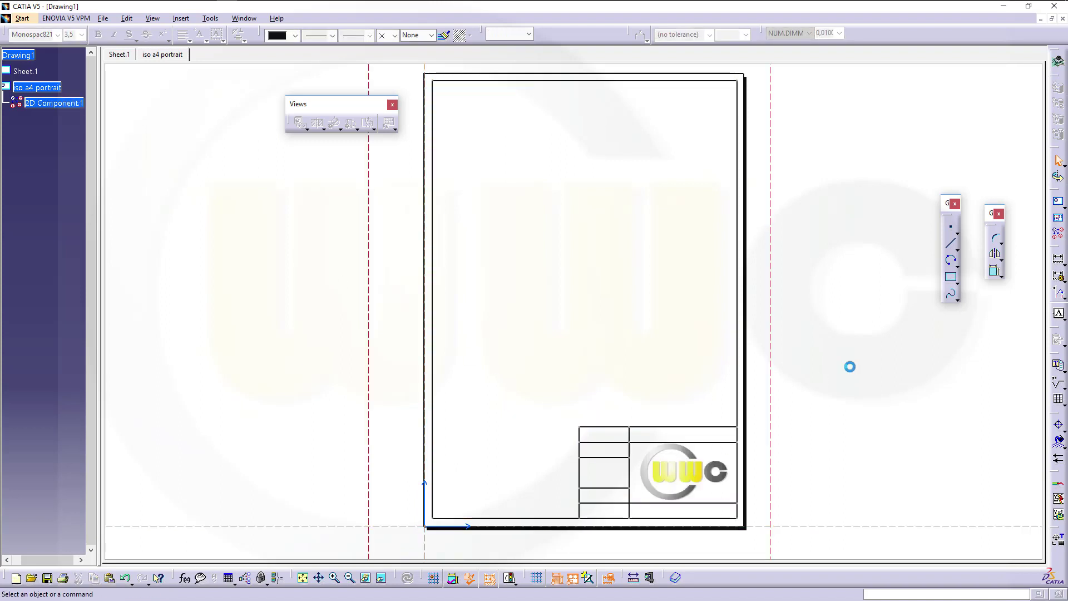
Change Sheet.1's format to A3 ISO landscape (420 × 297 mm) in its properties
double_click(36, 72)
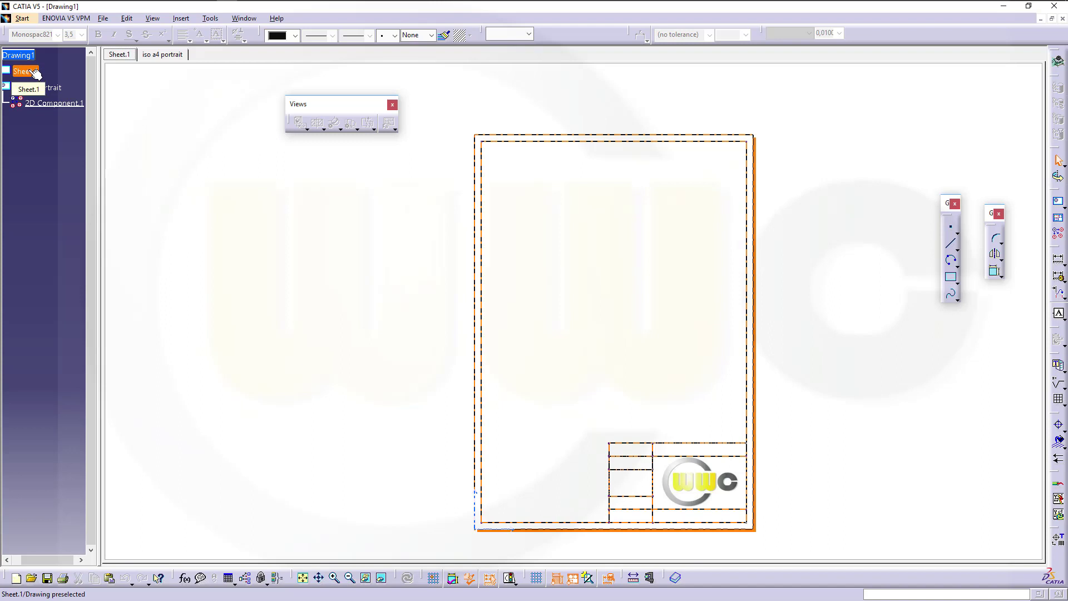
right_click(31, 73)
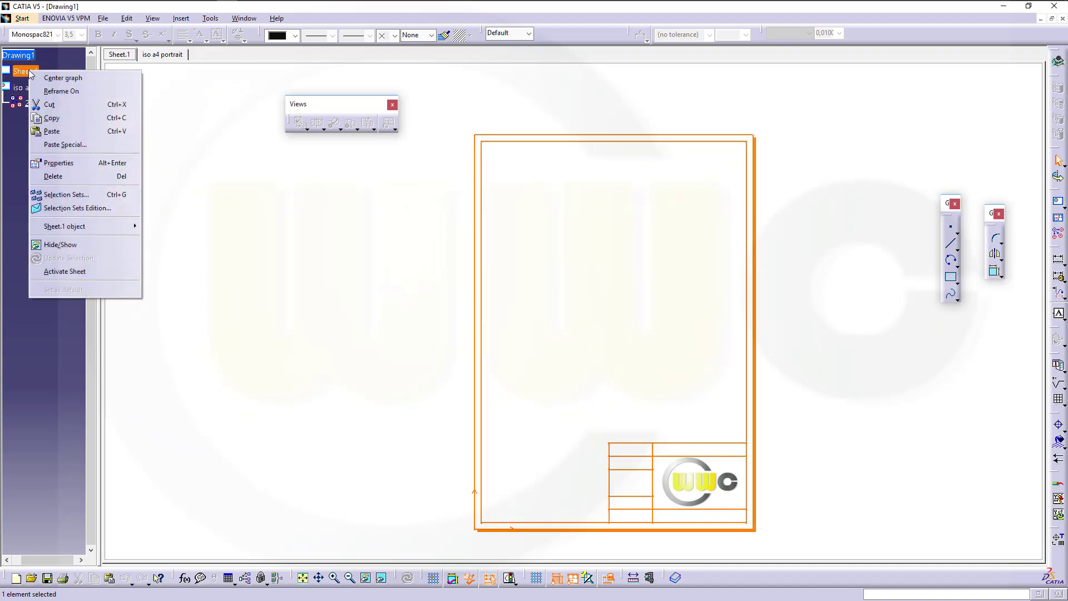
click(78, 168)
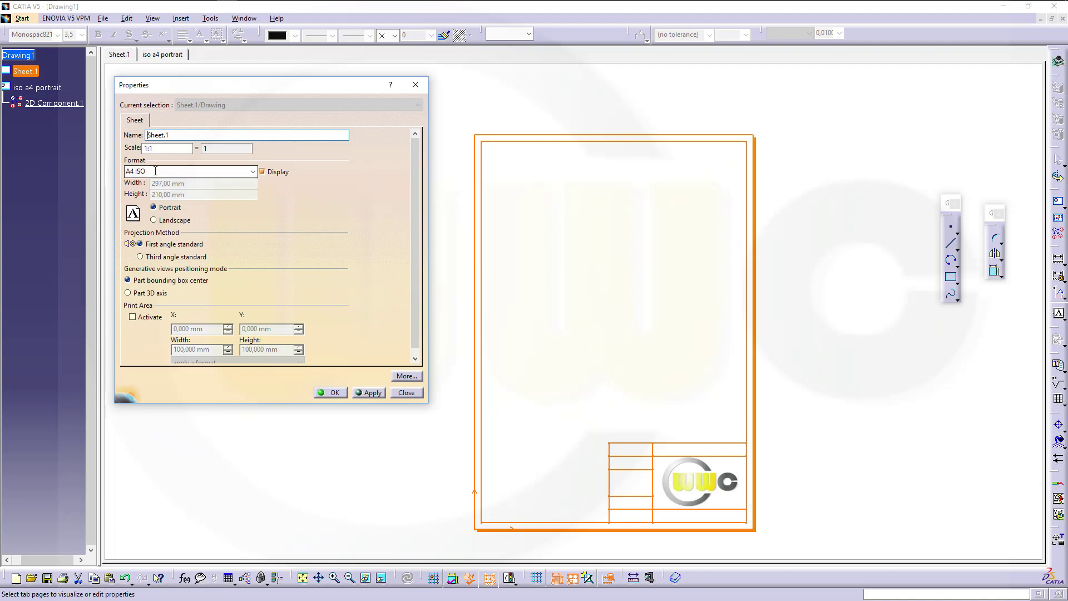
click(222, 172)
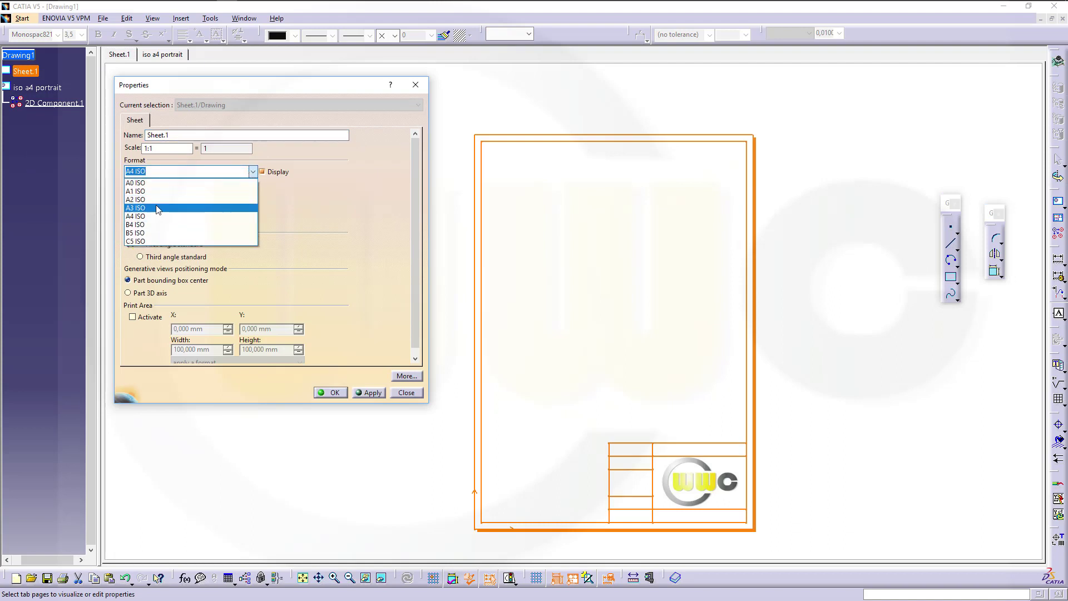
click(197, 207)
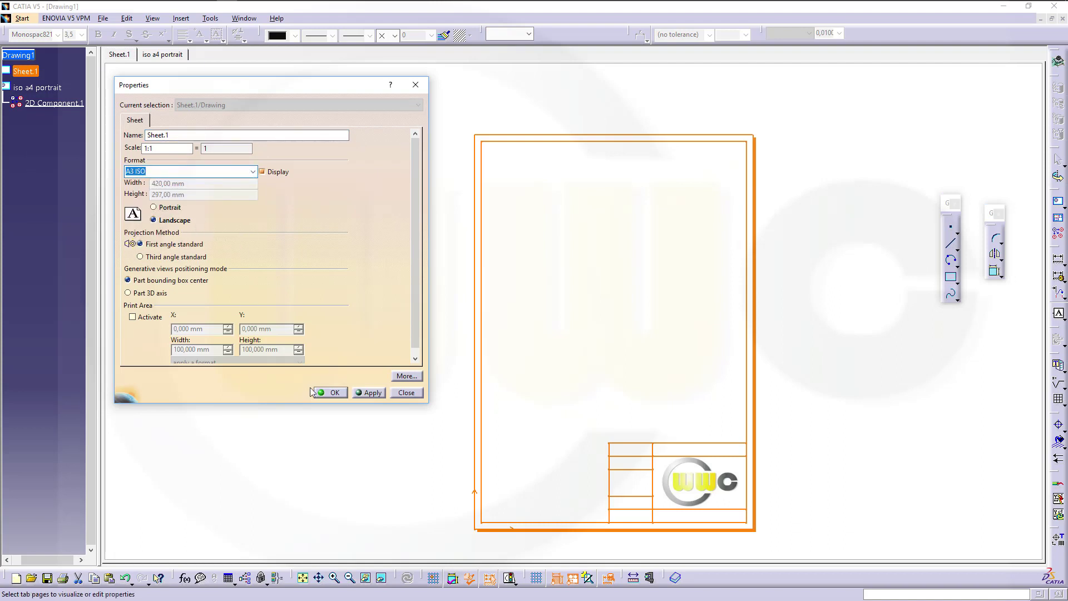
click(334, 392)
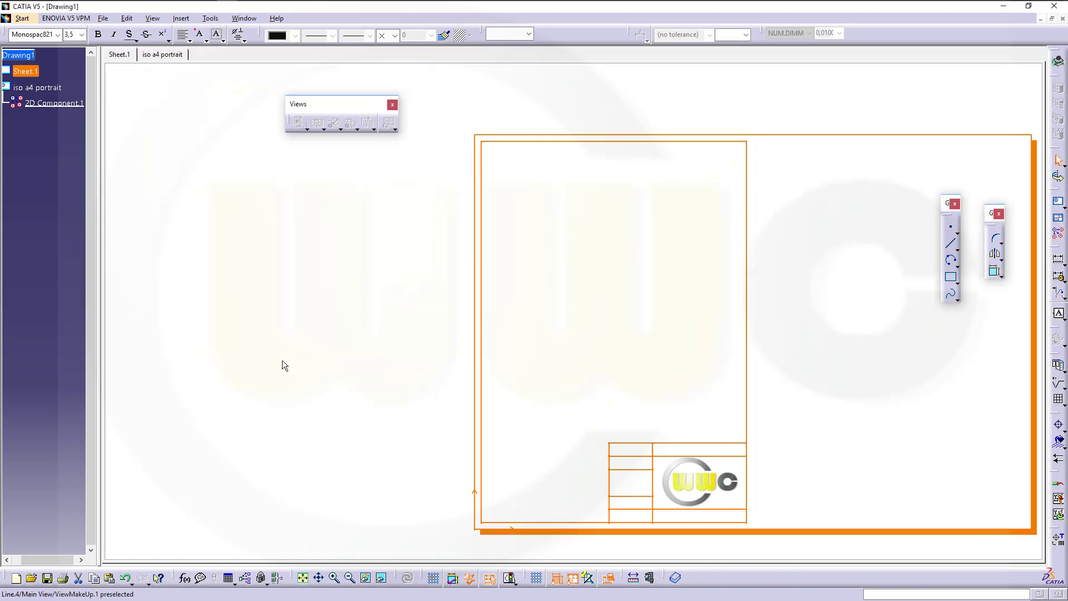
Dimension the title block's width at 103.57, placed just above the block
click(356, 349)
mouse_move(835, 433)
middle_down()
mouse_move(657, 383)
mouse_move(649, 424)
middle_up()
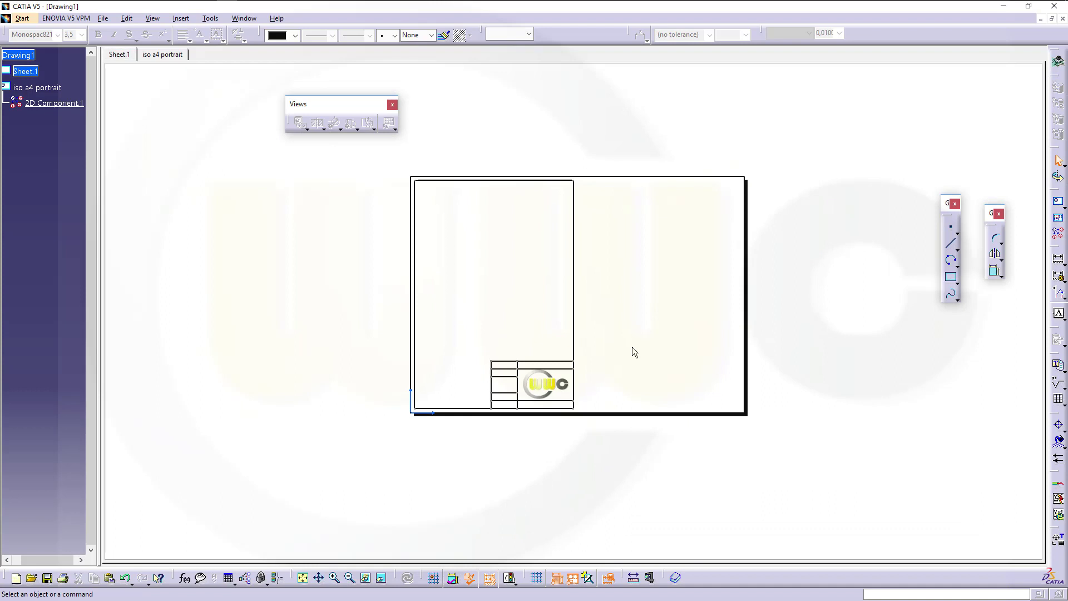
middle_drag(632, 348, 633, 311)
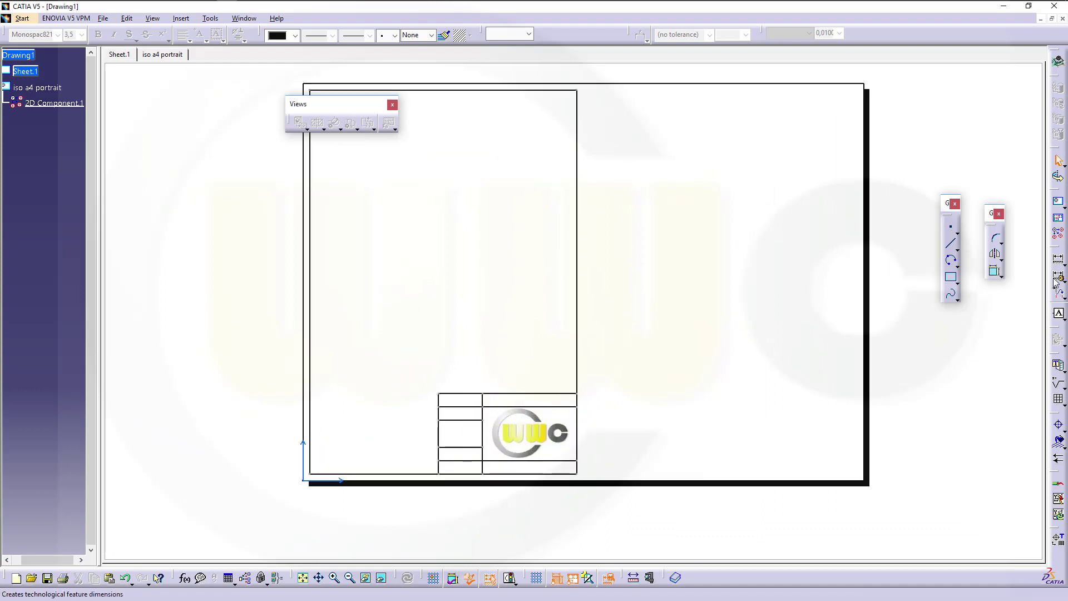
click(1058, 259)
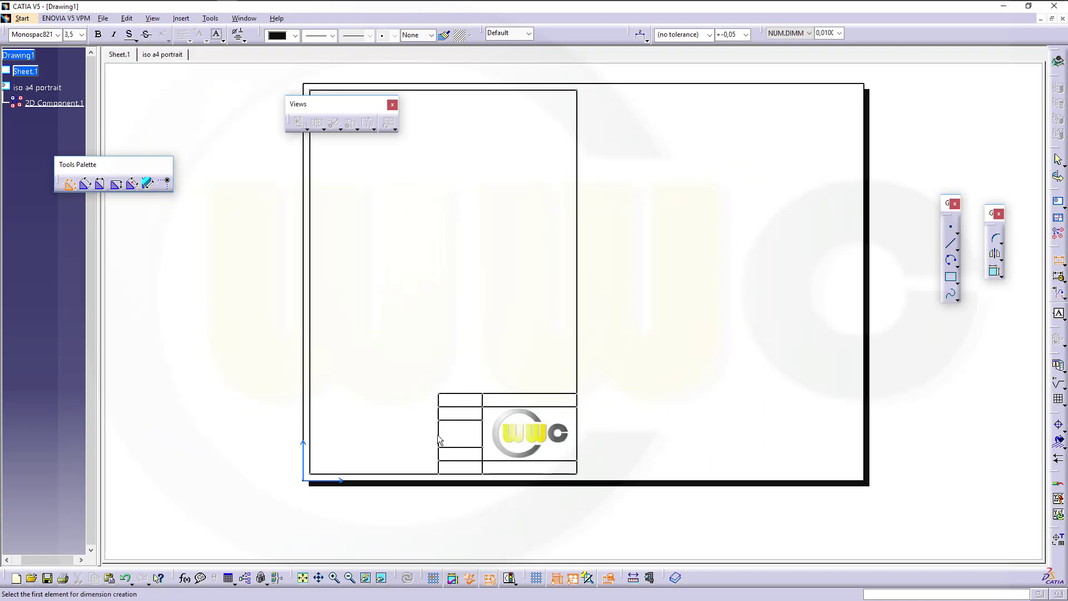
click(442, 400)
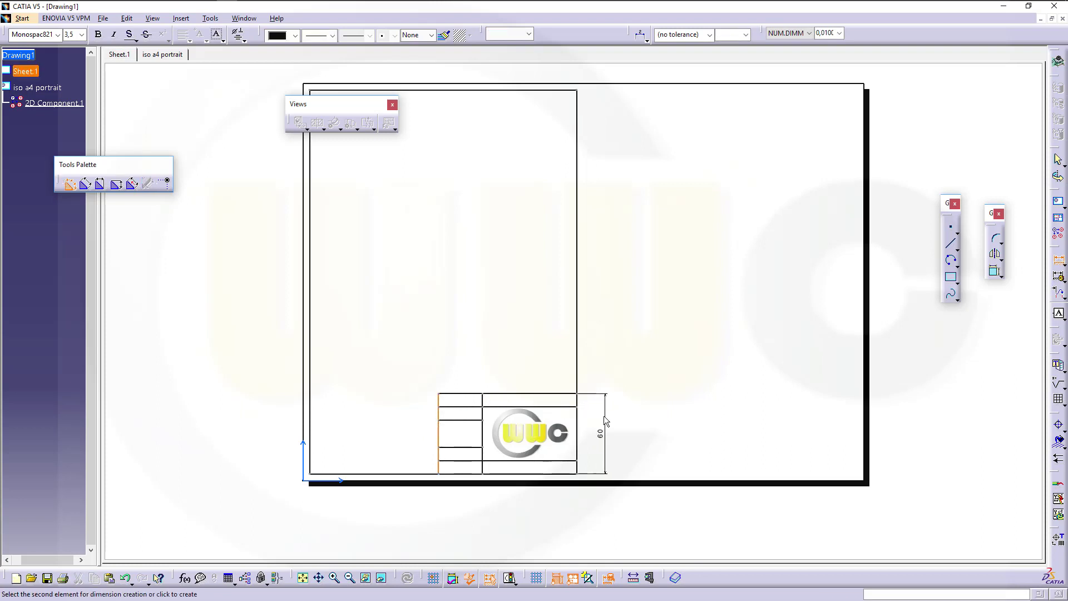
click(581, 426)
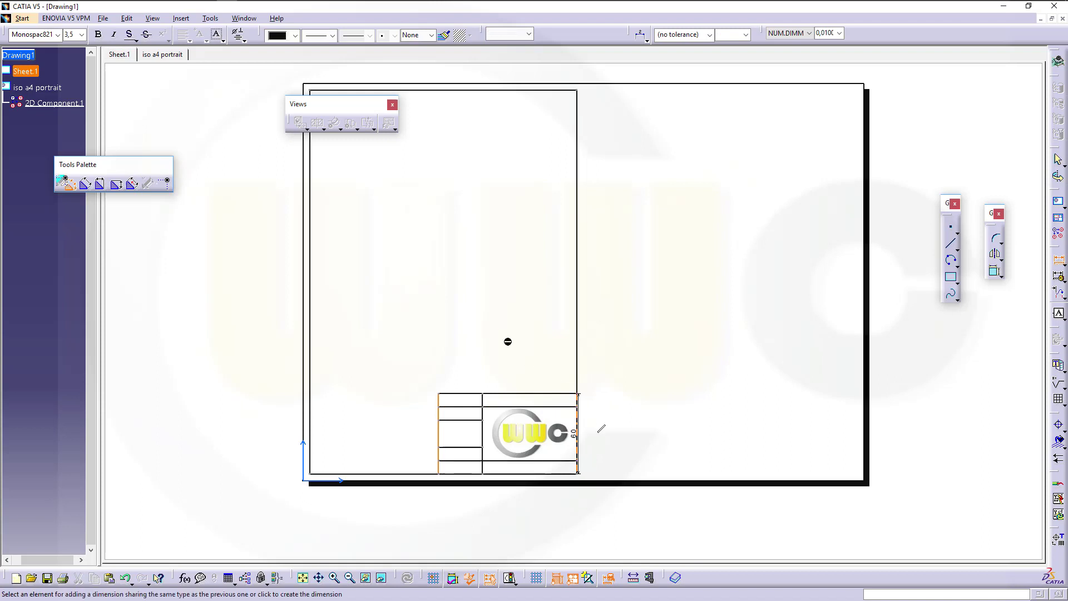
click(506, 352)
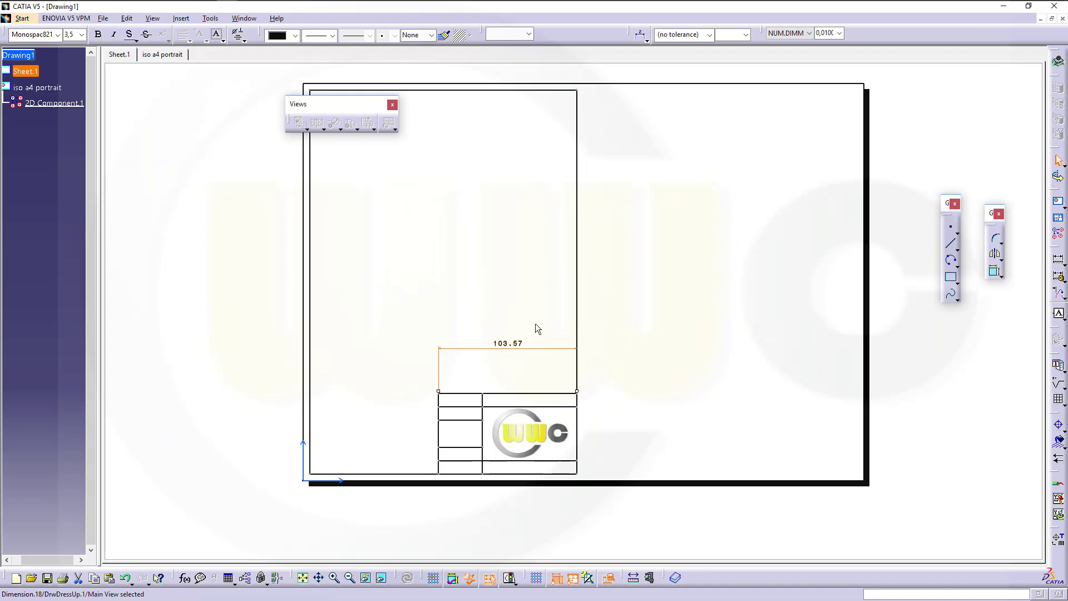
double_click(515, 344)
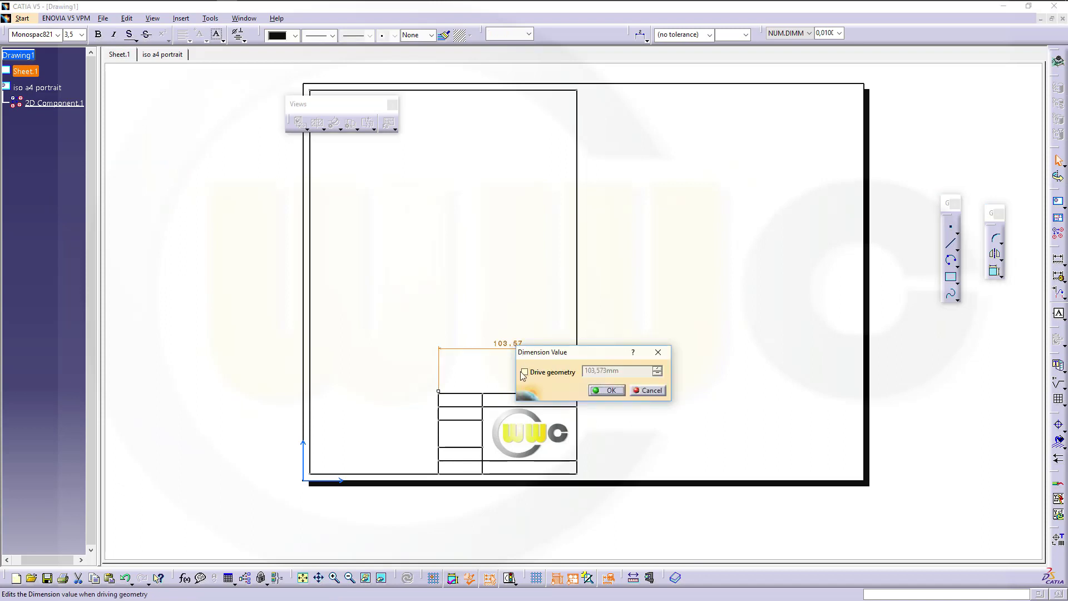
click(606, 390)
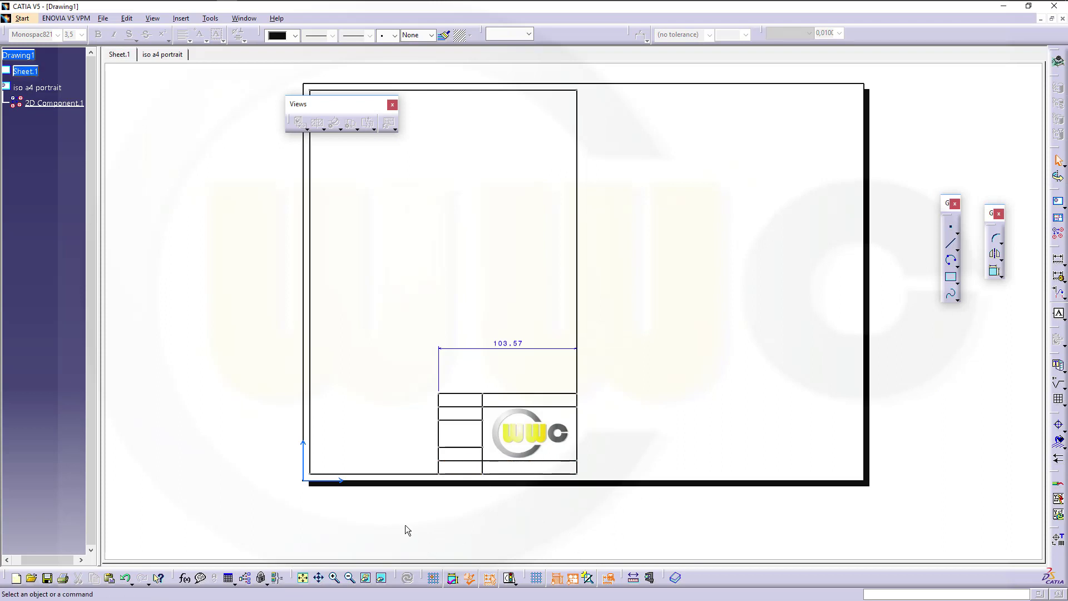
In Sheet.1's background, change the frame width dimension from 200 to 415
right_click(28, 72)
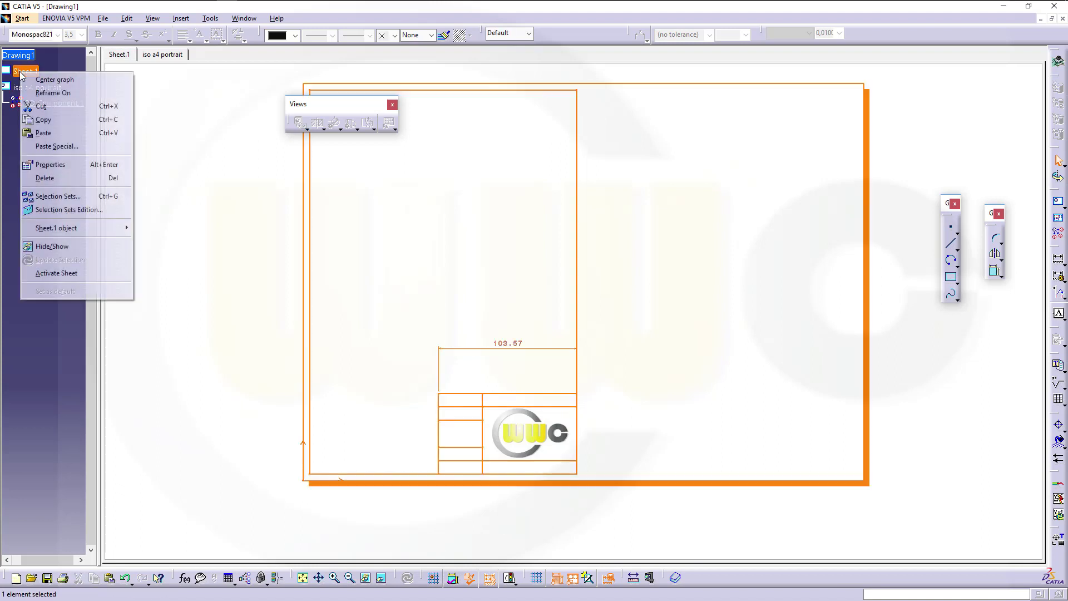
click(65, 165)
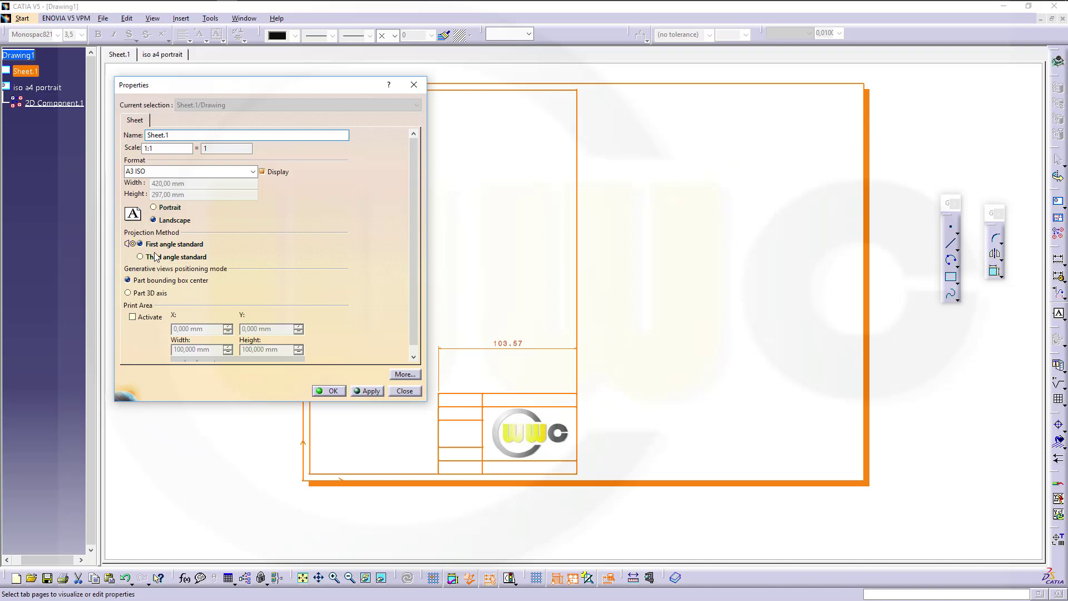
click(333, 391)
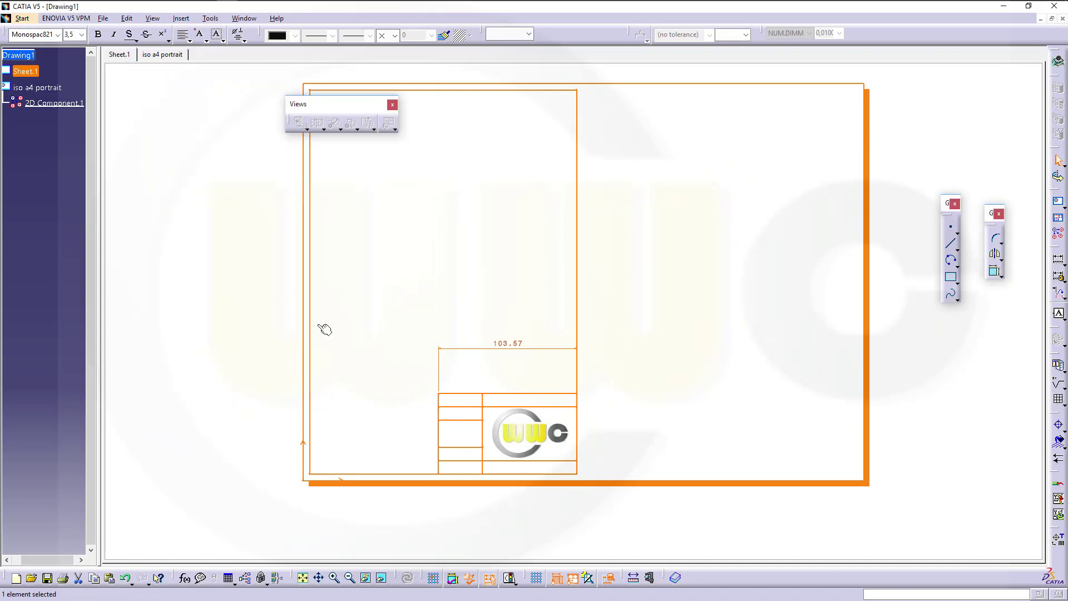
click(346, 529)
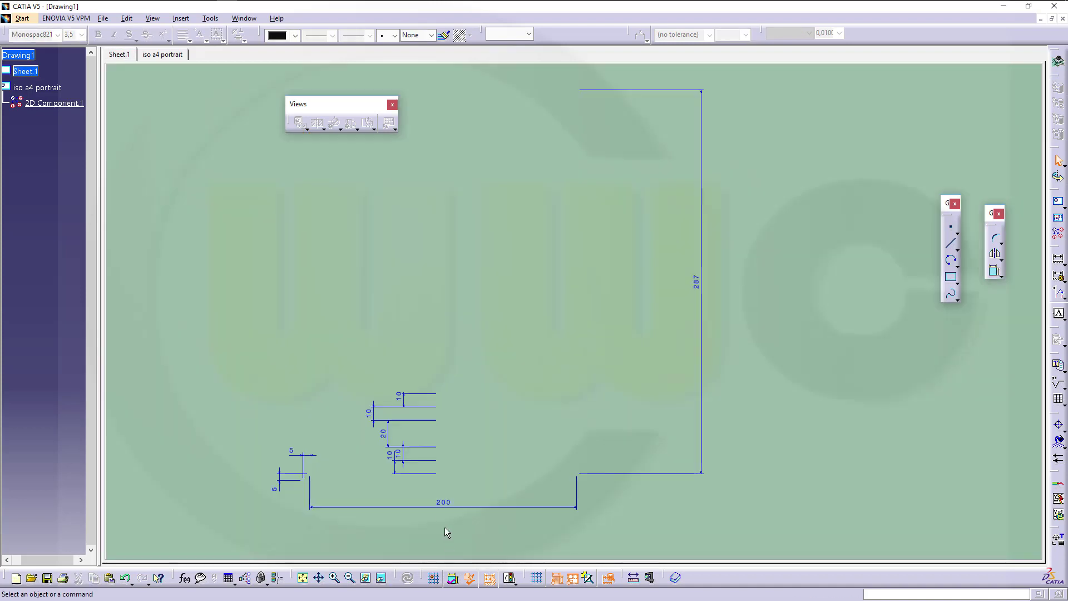
double_click(444, 503)
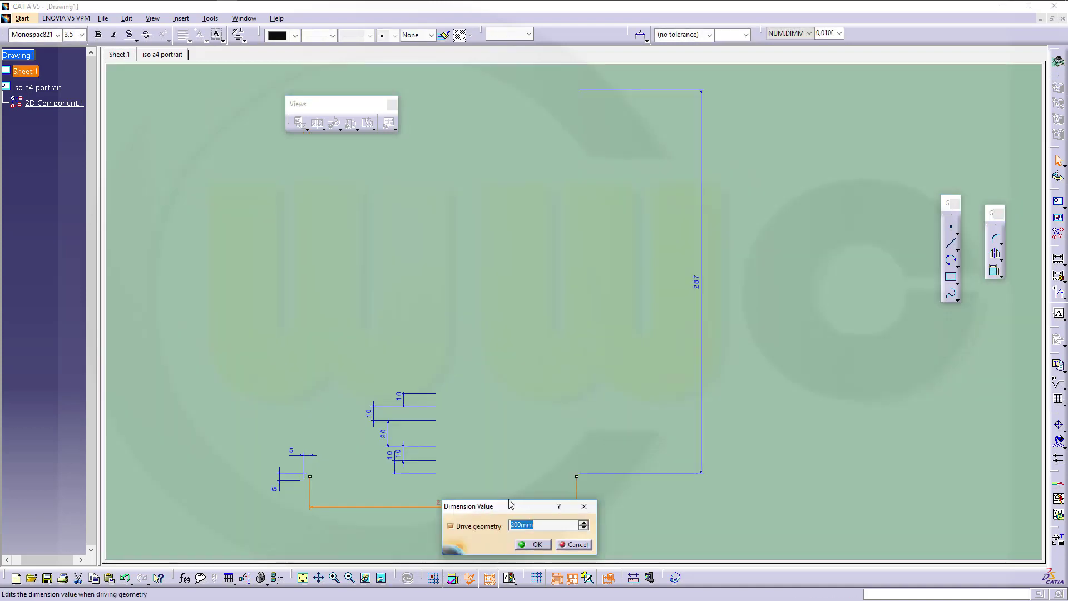
text(415)
key(Return)
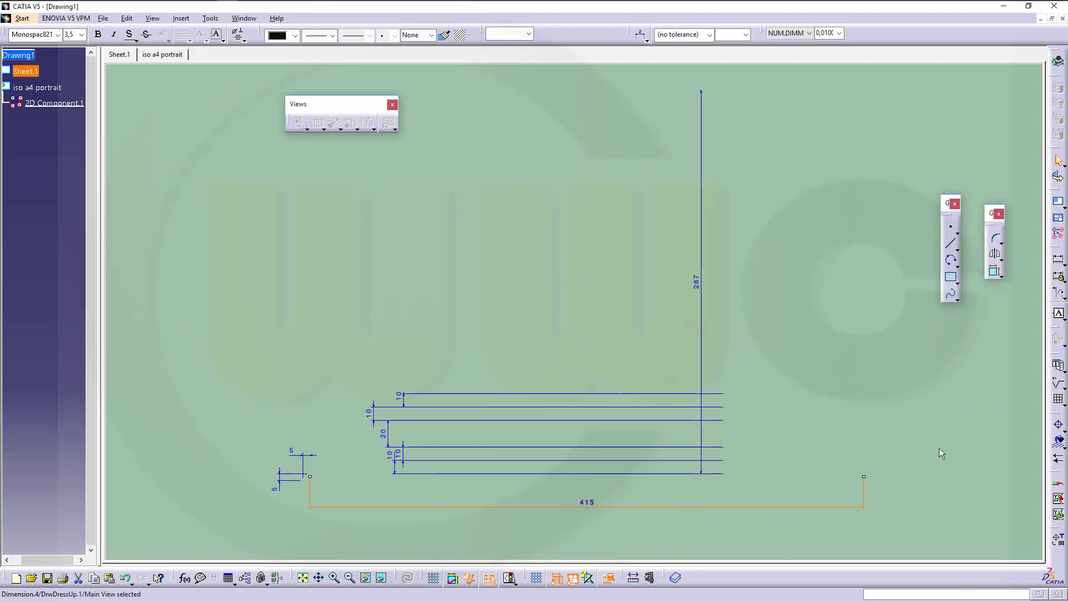
click(381, 578)
Move the WWC logo across into the title block's right-hand cell
click(845, 440)
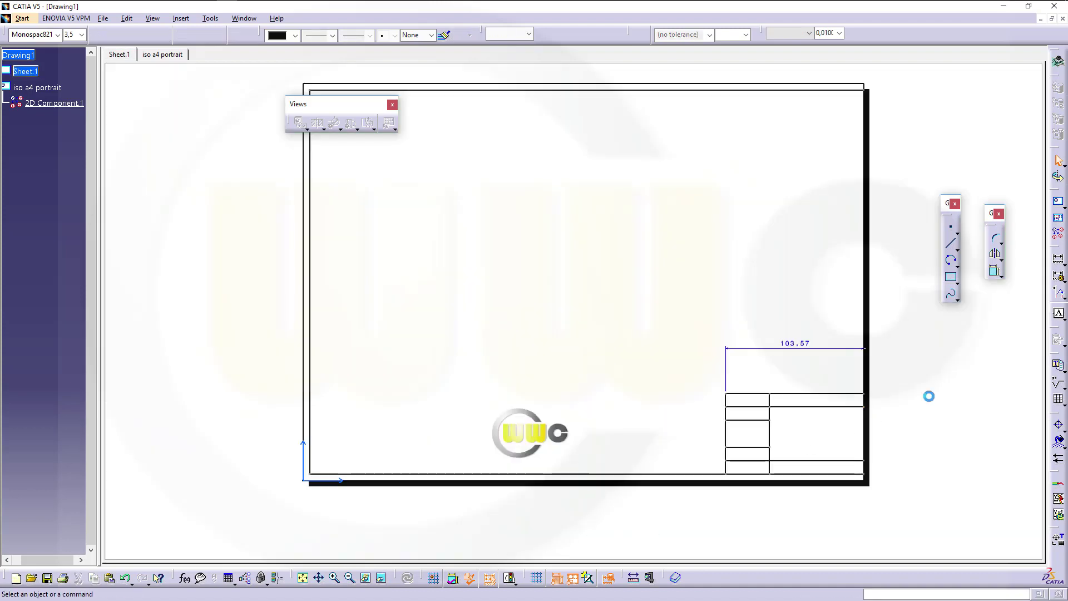
click(576, 445)
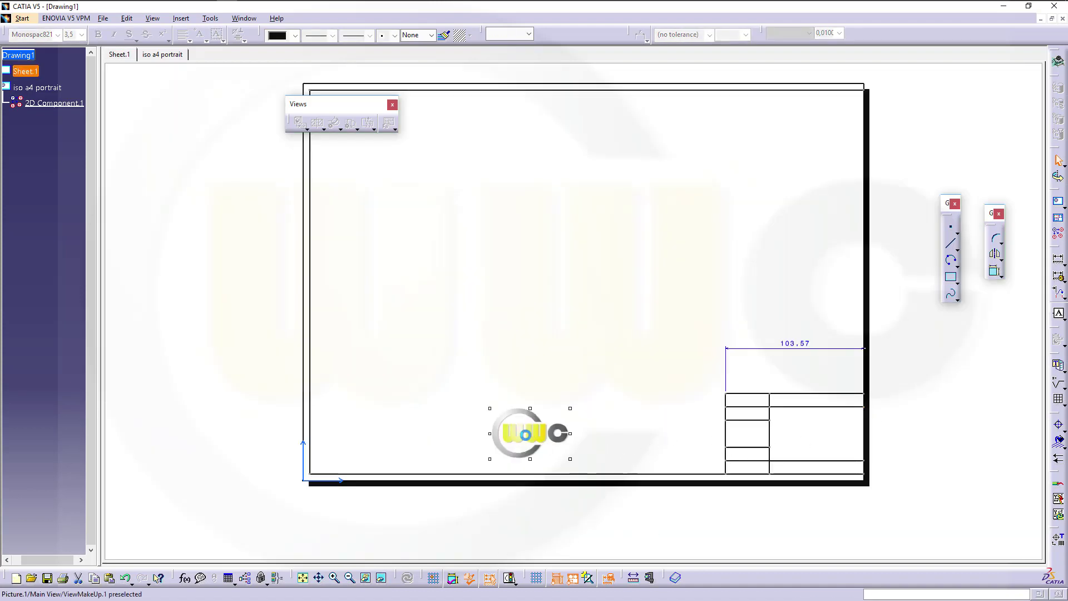
drag(586, 438, 819, 436)
click(936, 432)
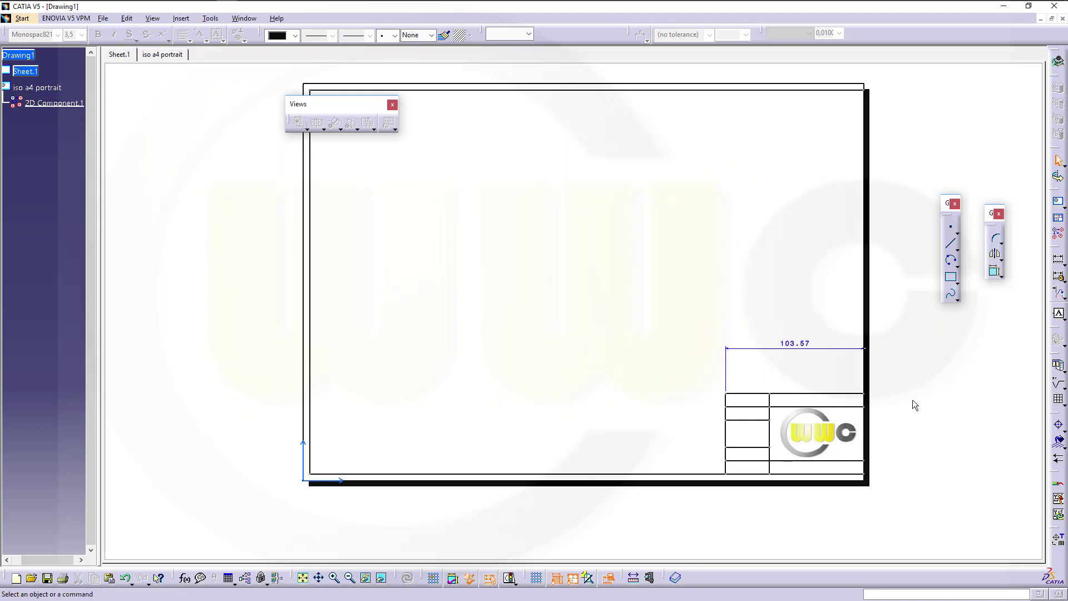
Hide the 103.57 title-block width dimension
click(793, 344)
right_click(793, 346)
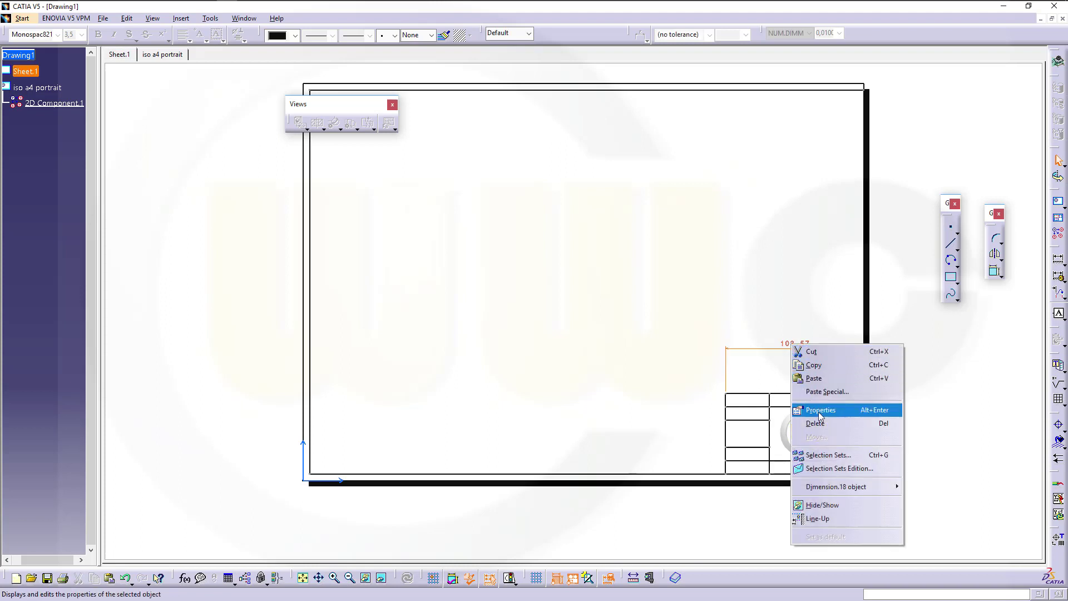
click(823, 505)
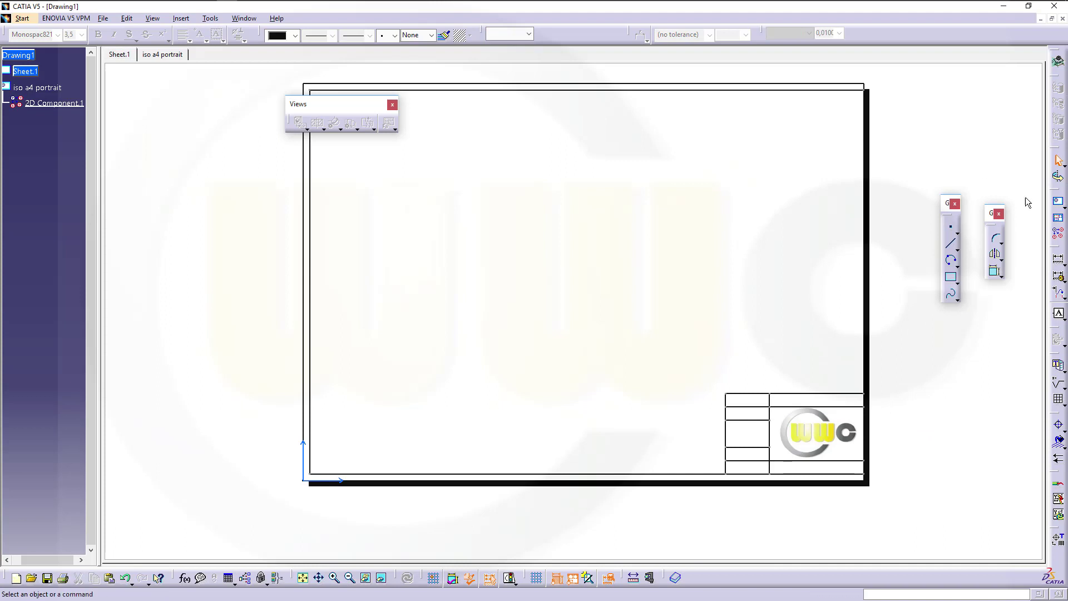
Insert a detail sheet named 'iso a3 landscape' and drag its 2D component to the bottom-left corner
click(1058, 217)
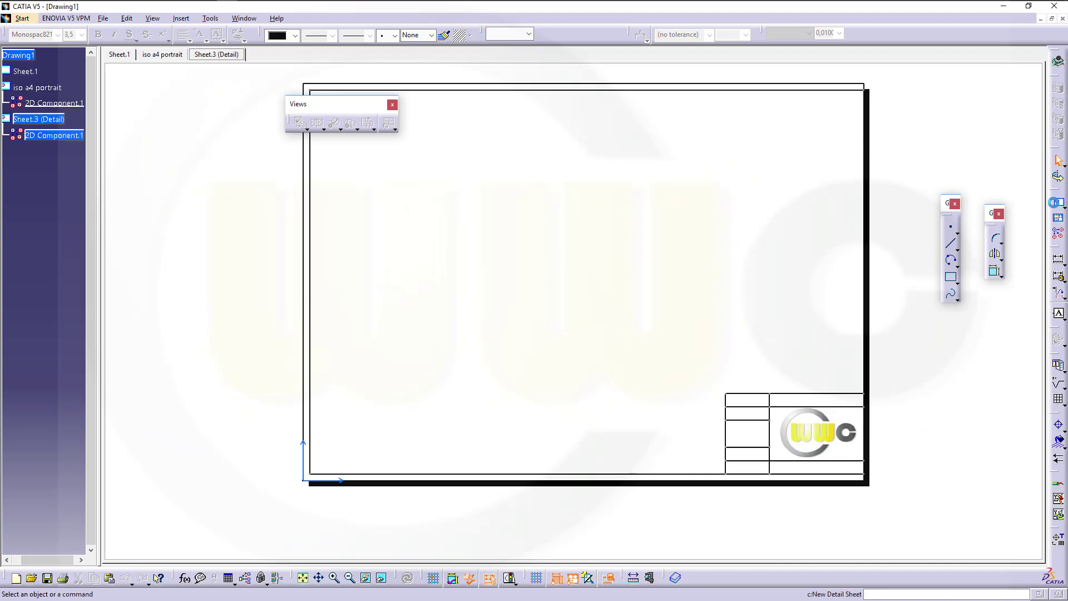
right_click(38, 121)
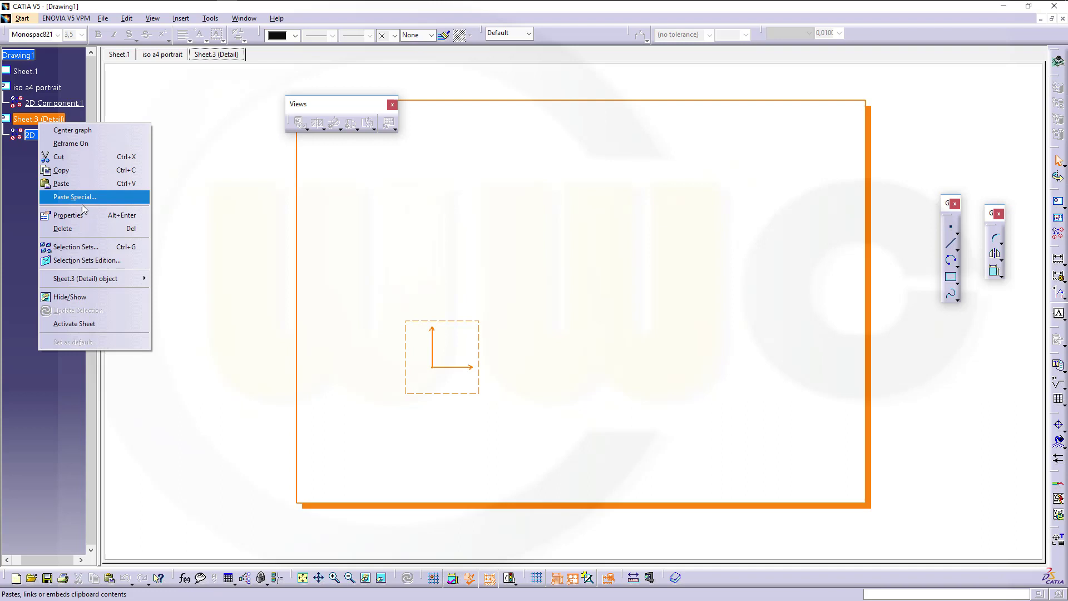
click(68, 215)
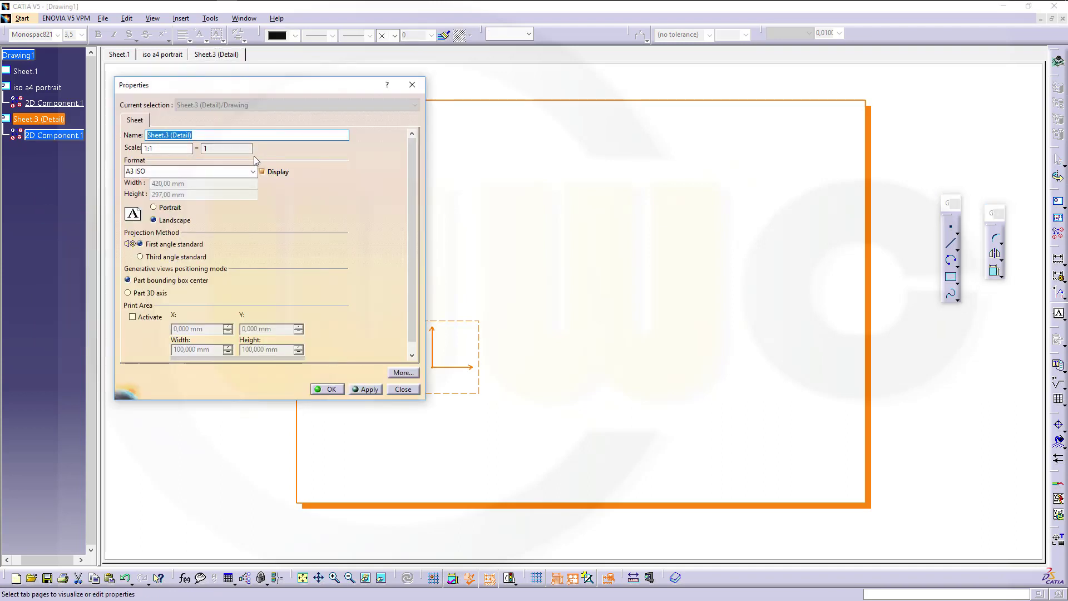
text(iso a3 landscape)
click(322, 390)
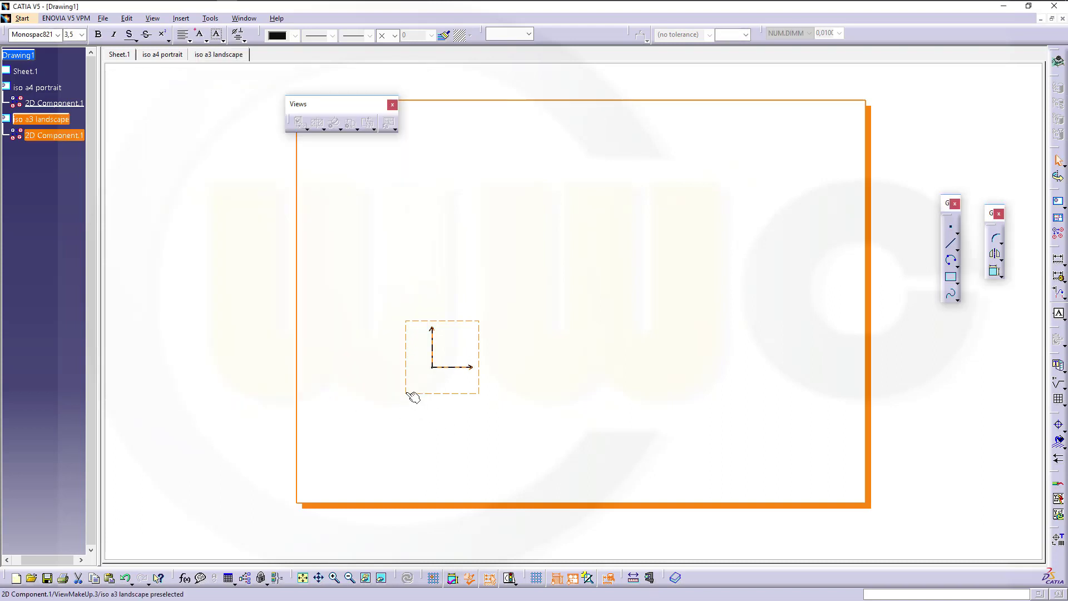
drag(412, 396, 277, 530)
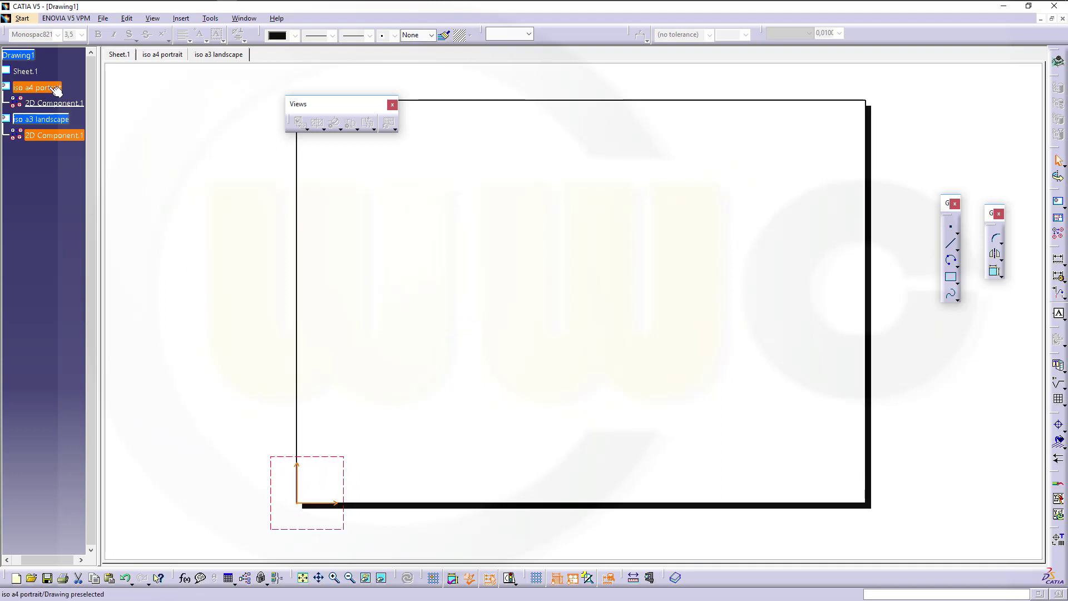
On Sheet.1's background, enter 410 in place of the frame's 415 width dimension
double_click(33, 71)
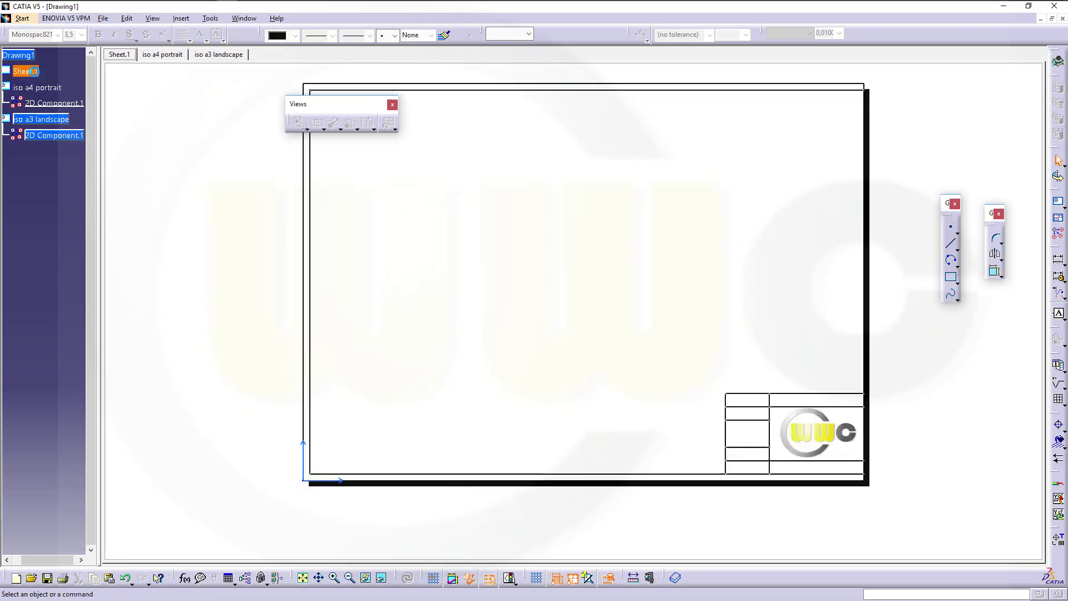
drag(243, 72, 768, 500)
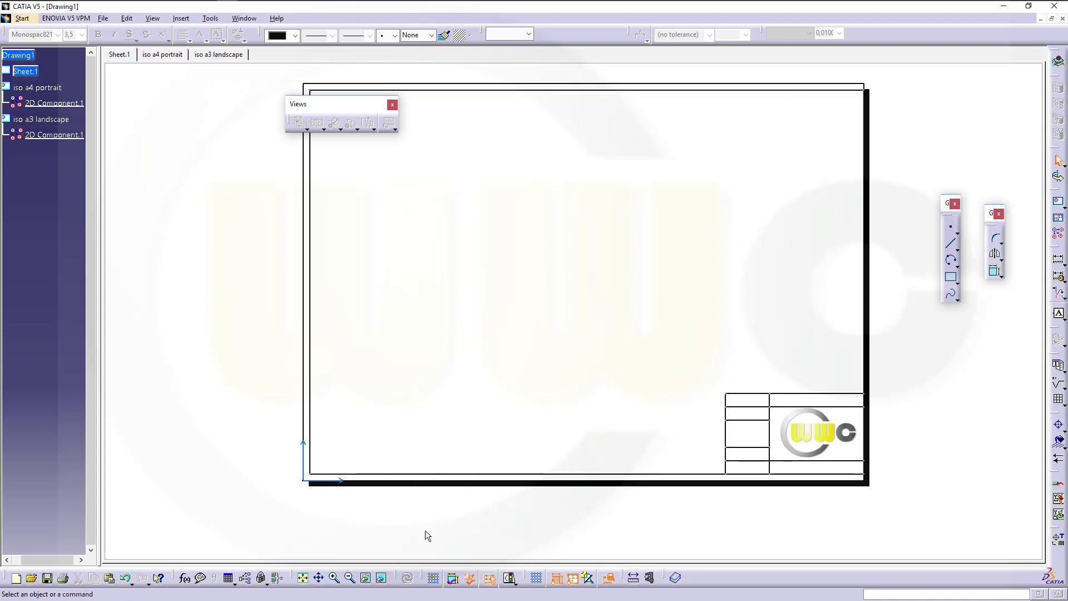
click(381, 578)
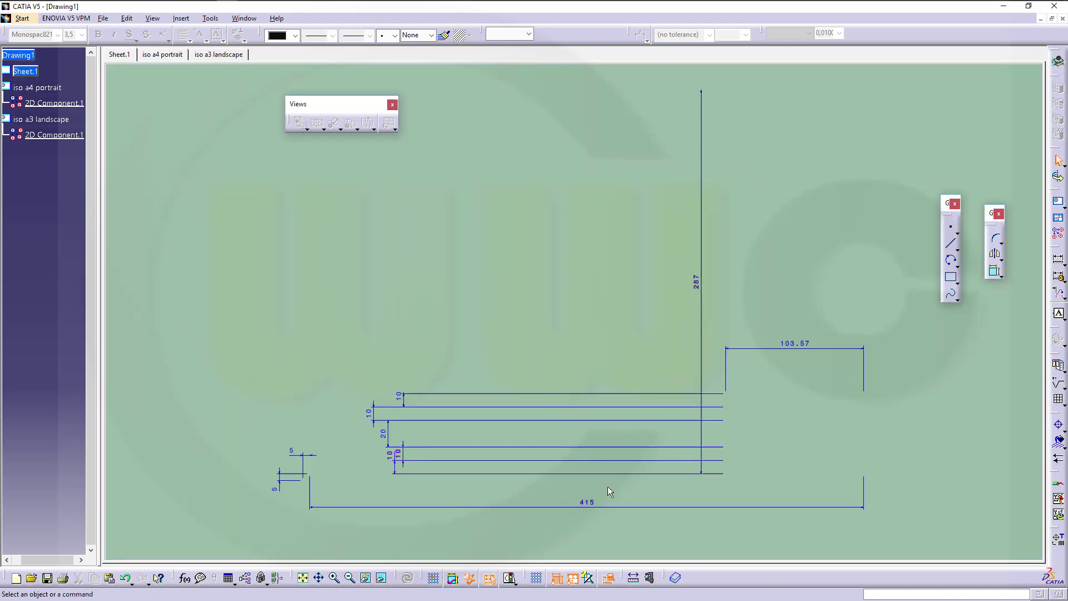
double_click(591, 501)
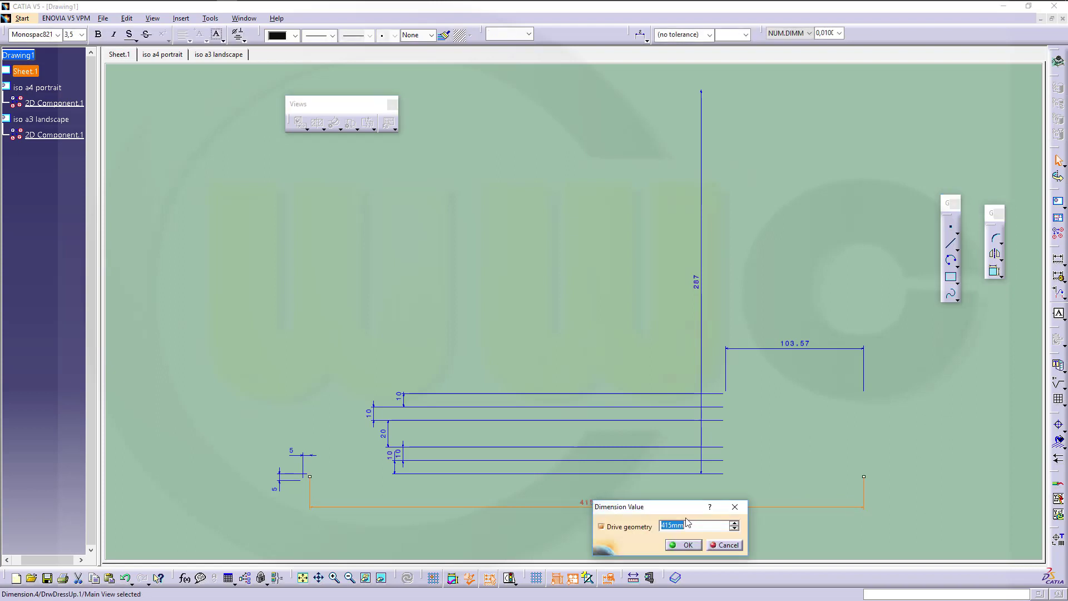
text(410)
Accept the 410 width, then shift the WWC logo slightly left inside the title block's right cell
key(Return)
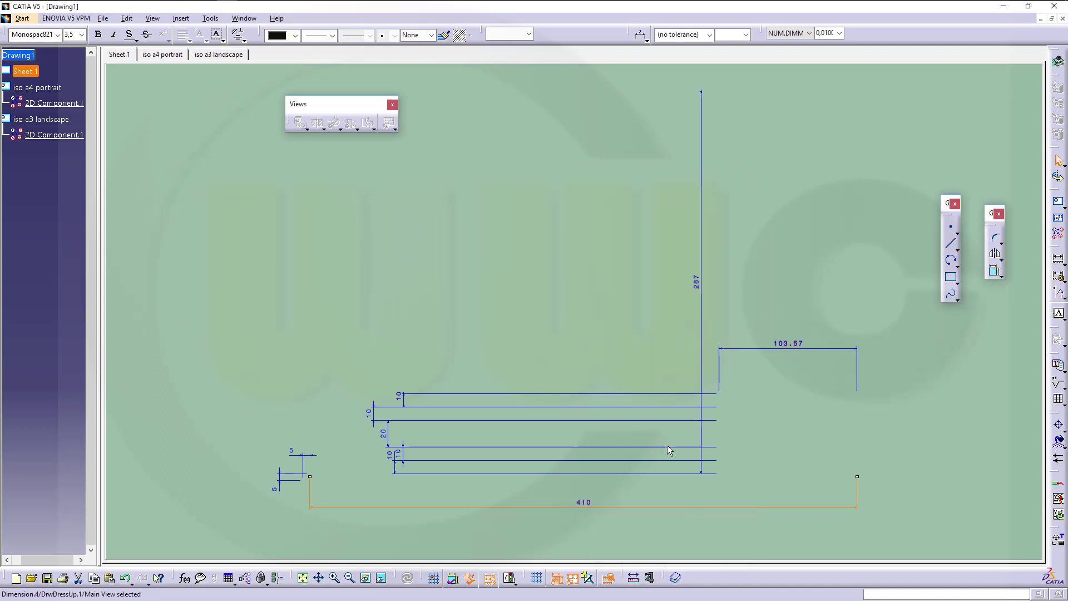
click(381, 578)
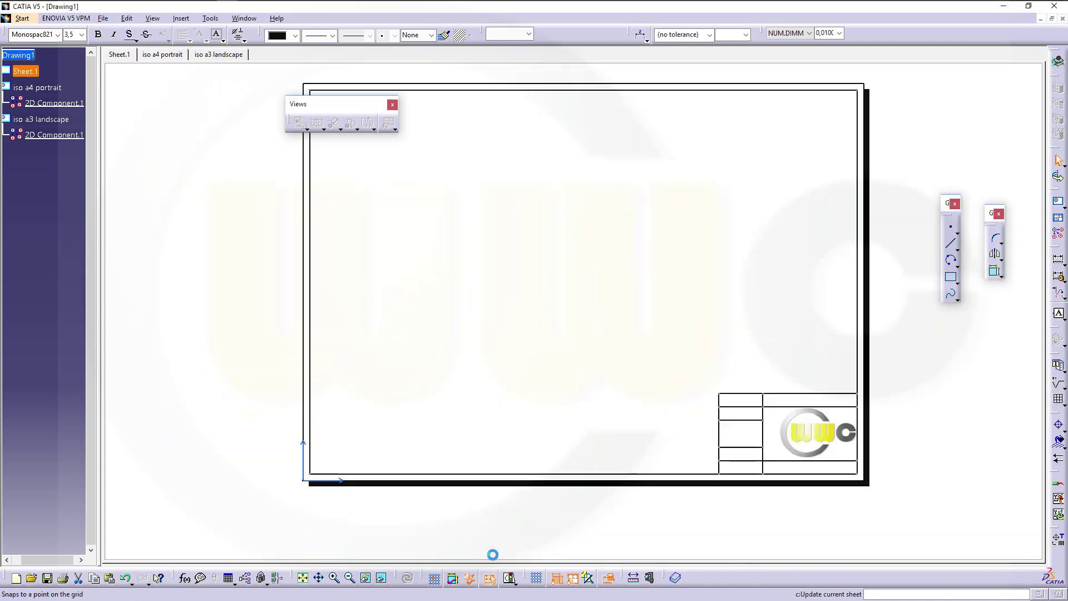
click(823, 440)
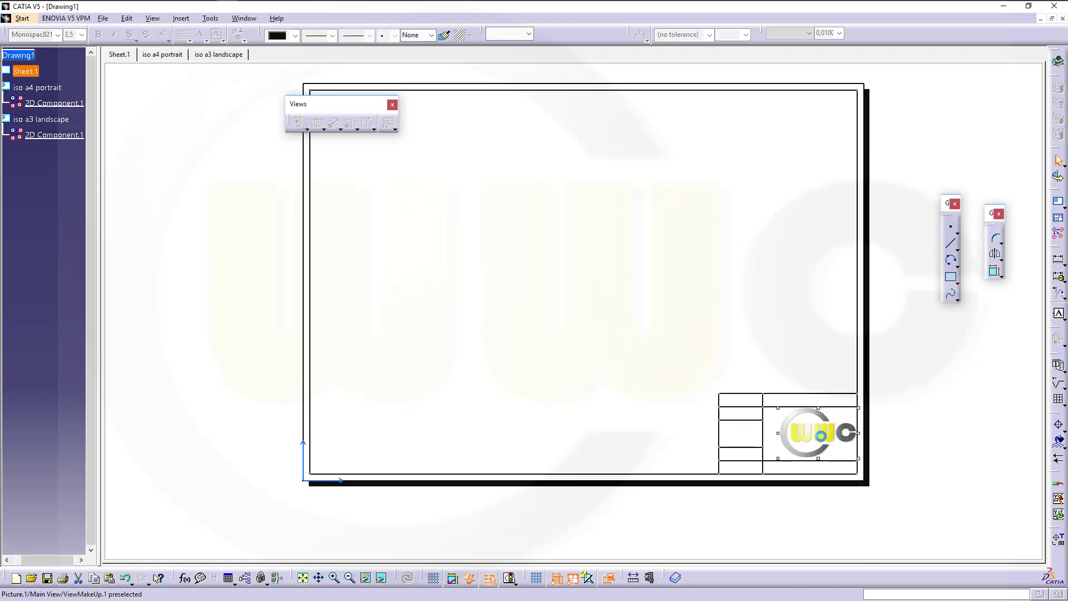
mouse_move(817, 439)
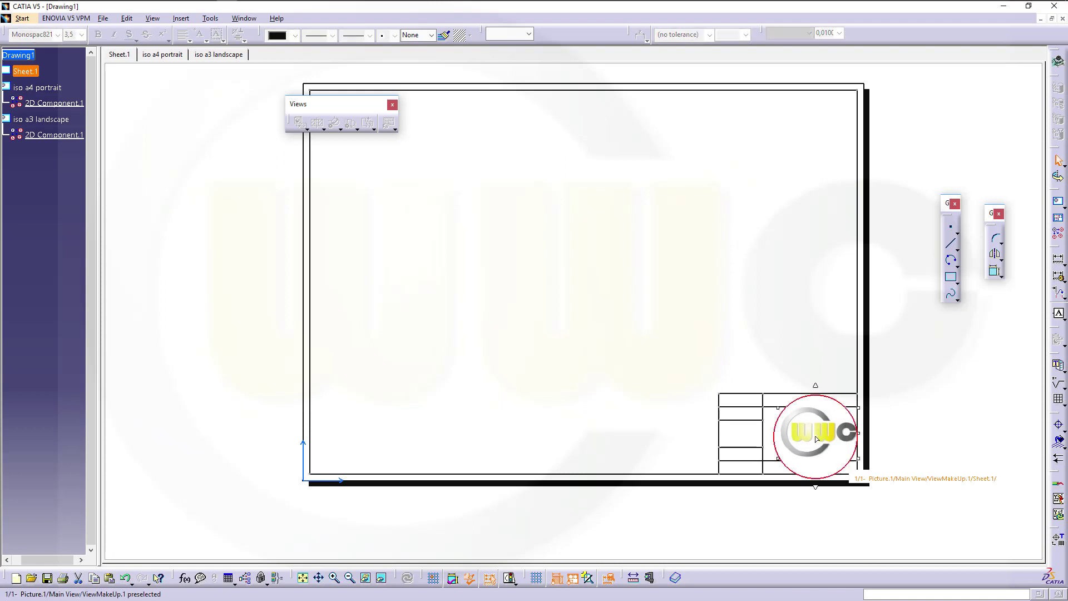
click(995, 461)
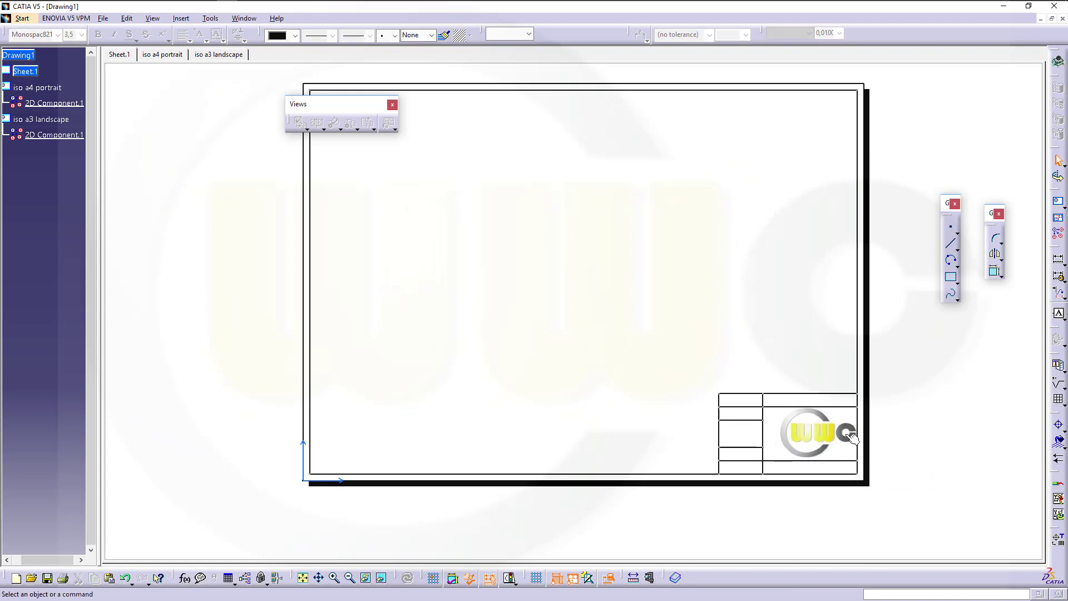
click(800, 433)
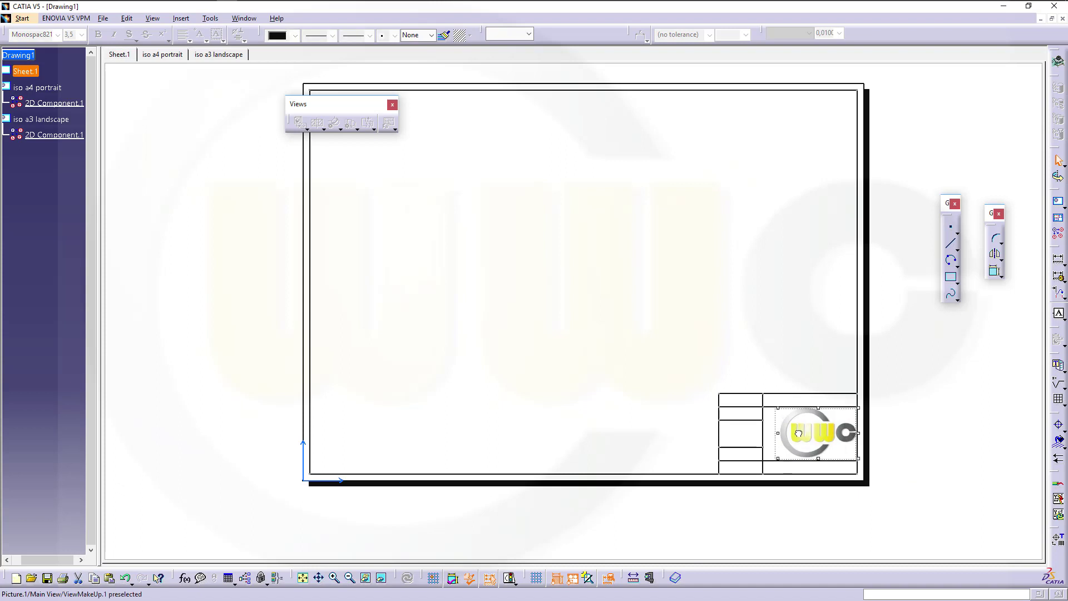
drag(798, 433, 792, 433)
click(892, 433)
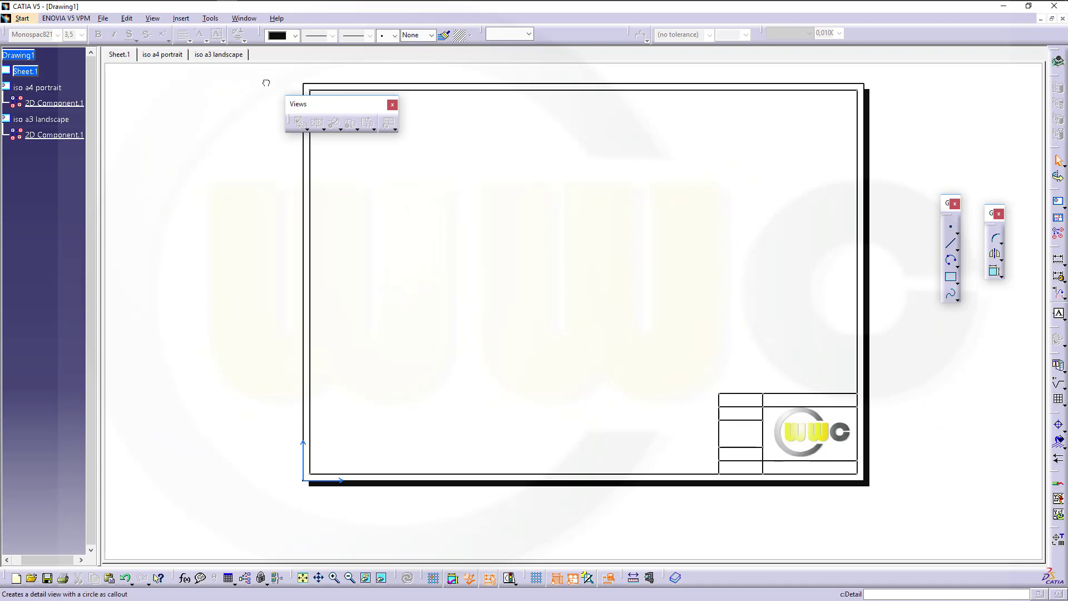
Select all of Sheet.1's frame and title-block elements and paste them onto the 'iso a3 landscape' sheet
key(ctrl+a)
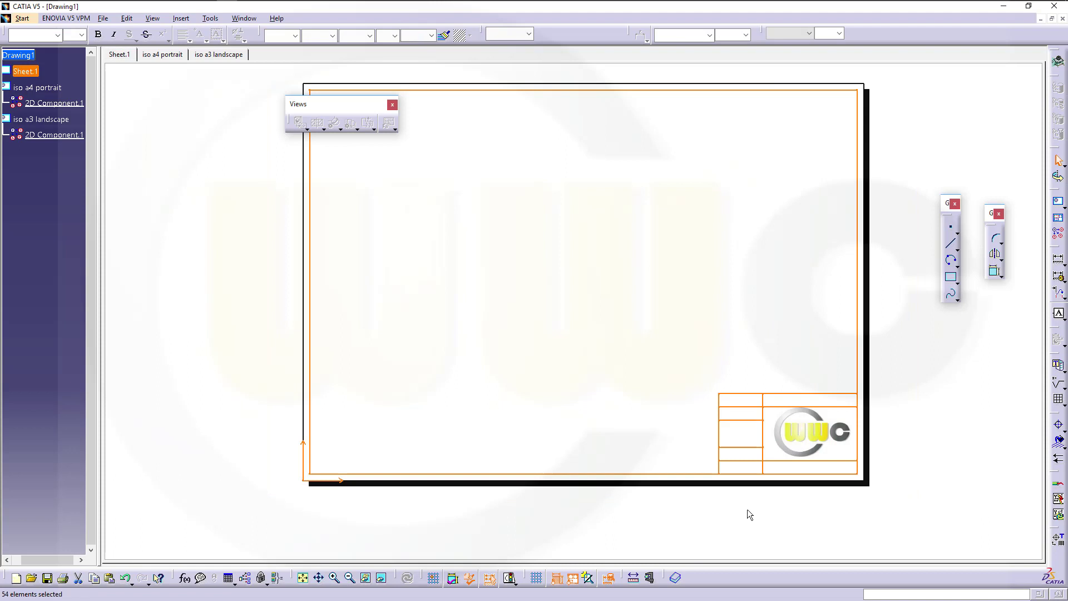
double_click(54, 135)
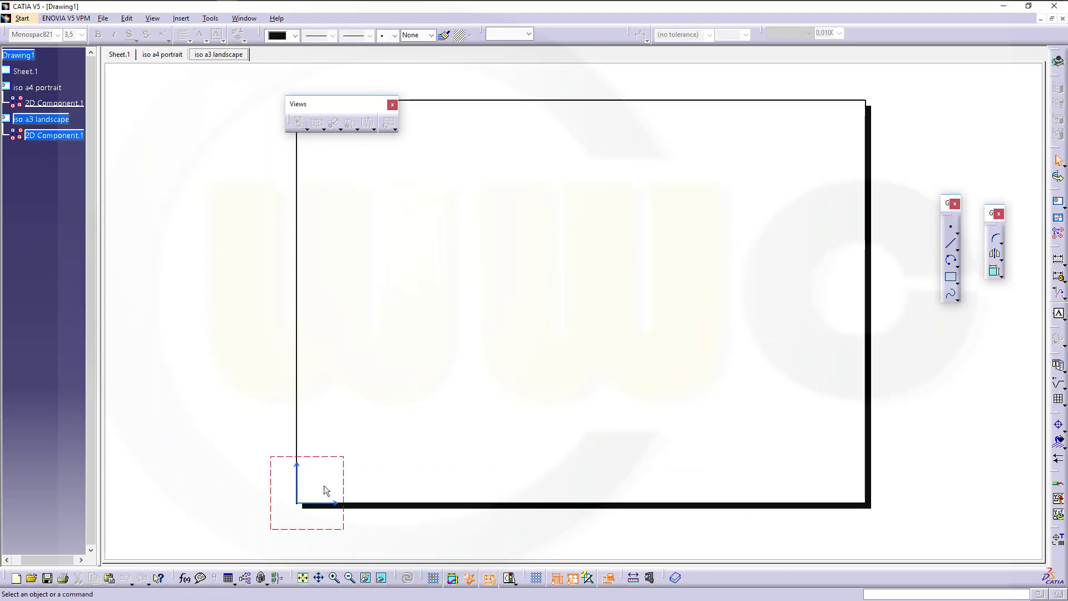
key(ctrl+v)
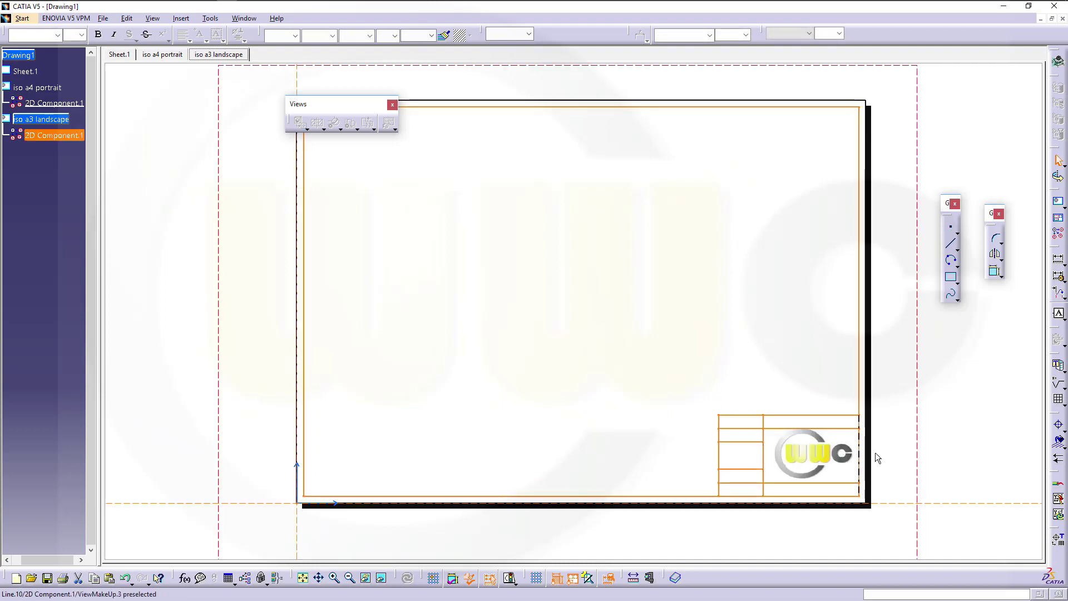
click(953, 467)
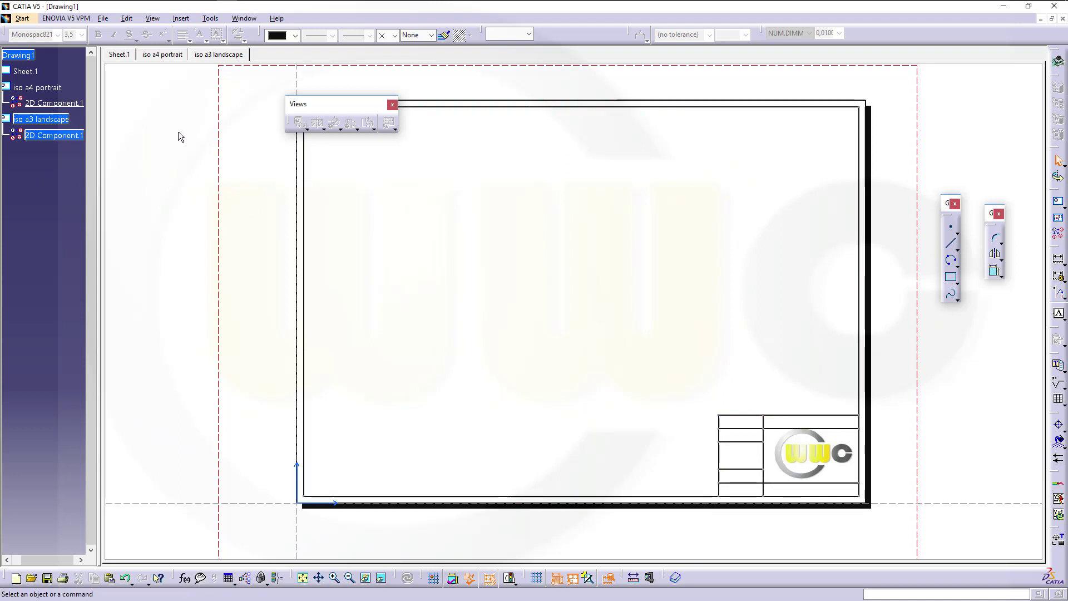
Use Save As to store the drawing under the file name youtube_frame_a4_a3
click(31, 56)
click(103, 19)
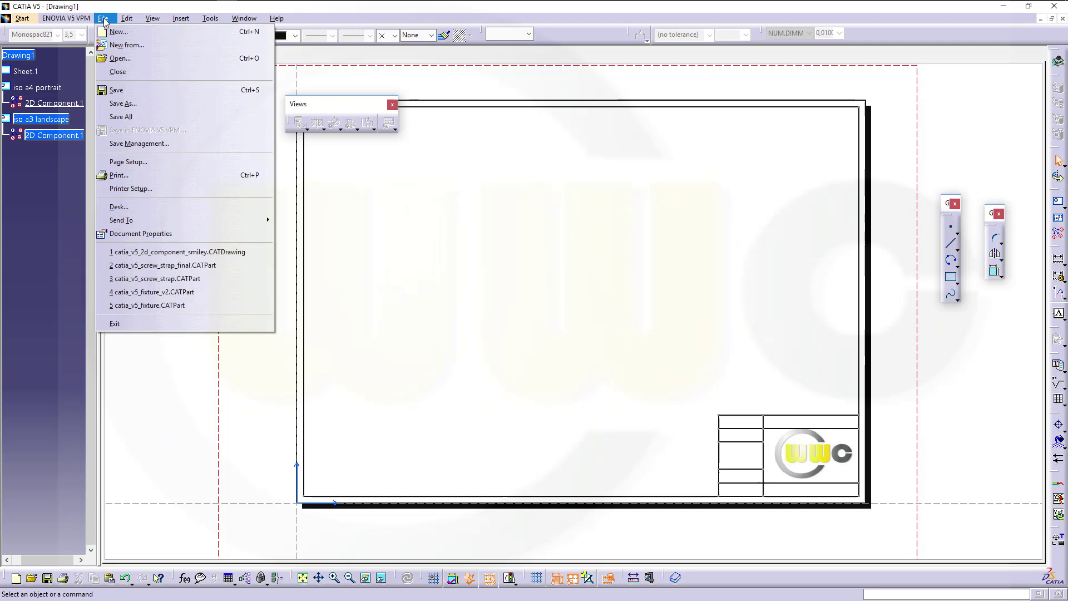
click(138, 105)
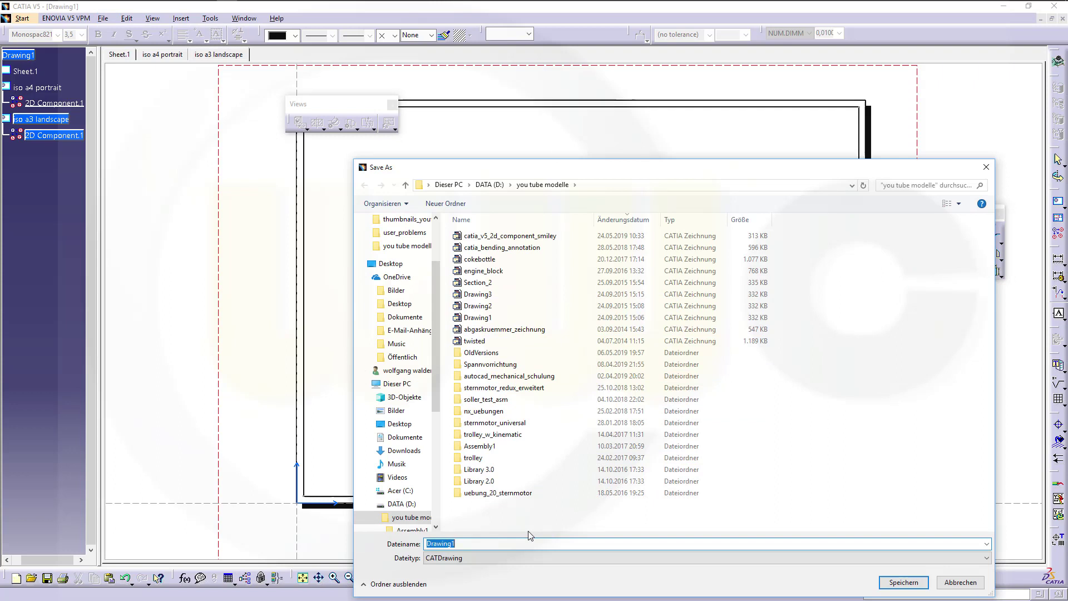
text(youtu)
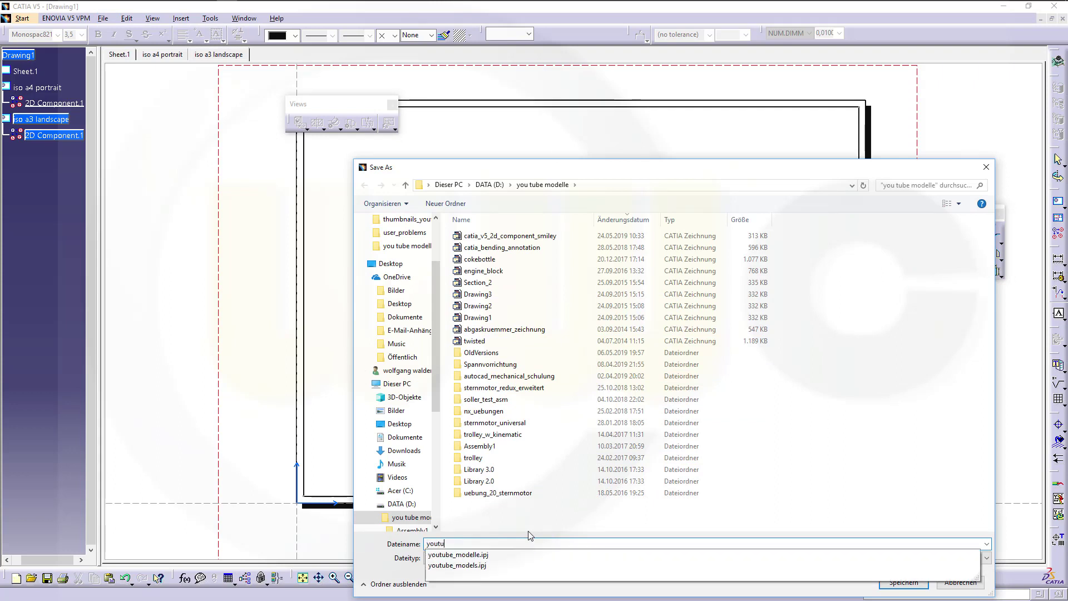
text(be_frame_a4_a4)
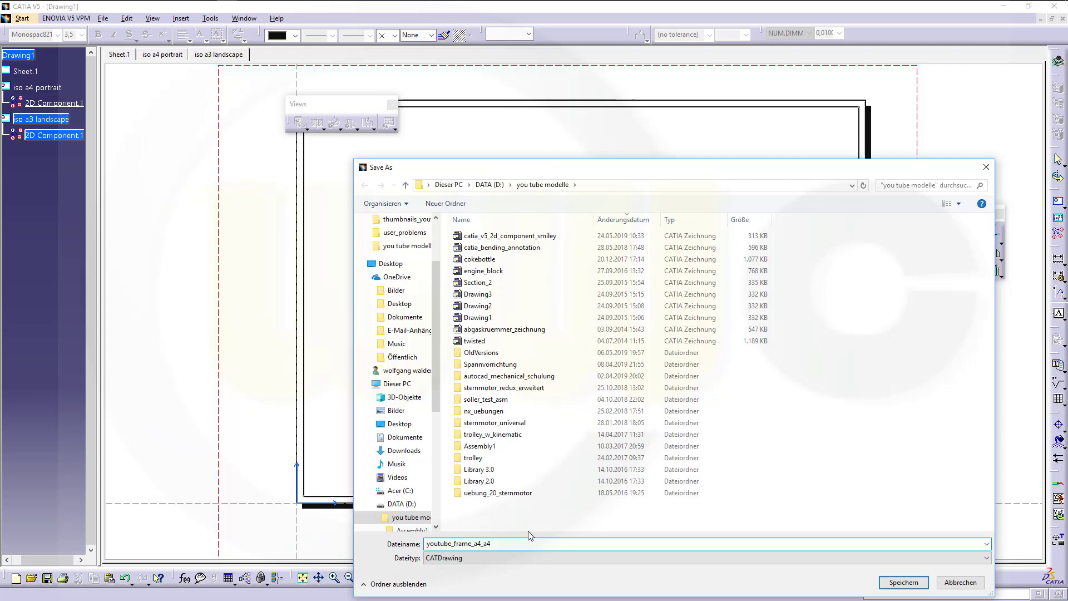
key(BackSpace)
click(902, 584)
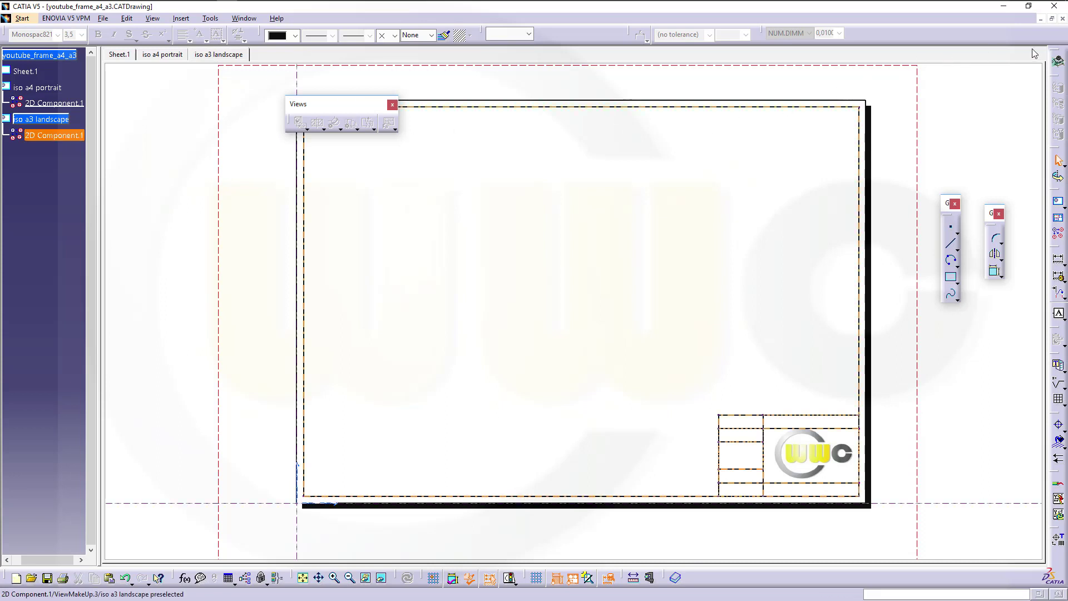
Close the drawing and create a new one from youtube_frame_a4_a3 in DATA (D:) > you tube modelle
click(1063, 19)
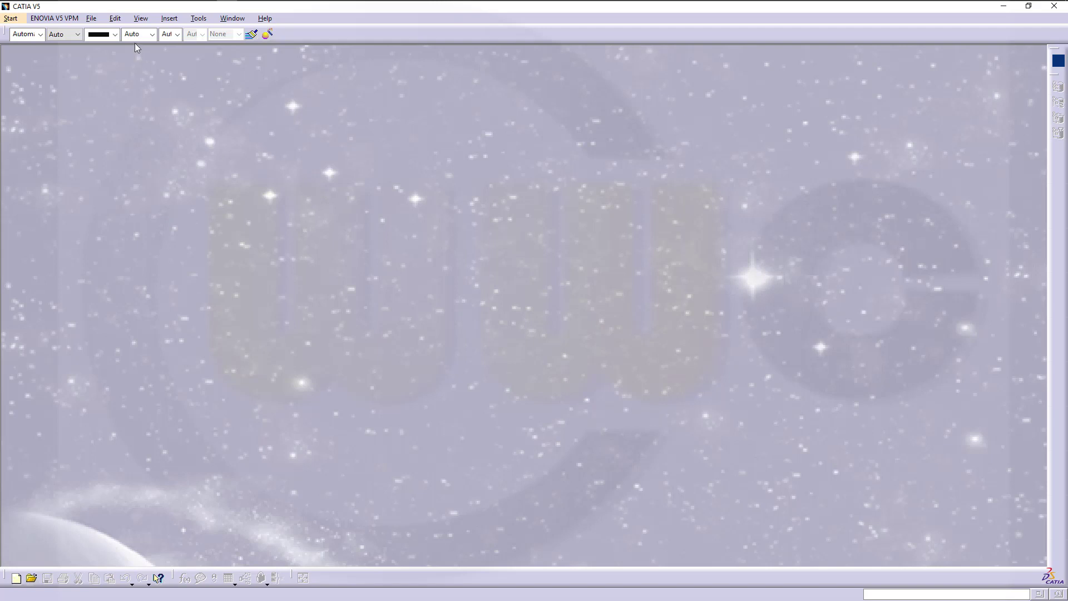
click(92, 19)
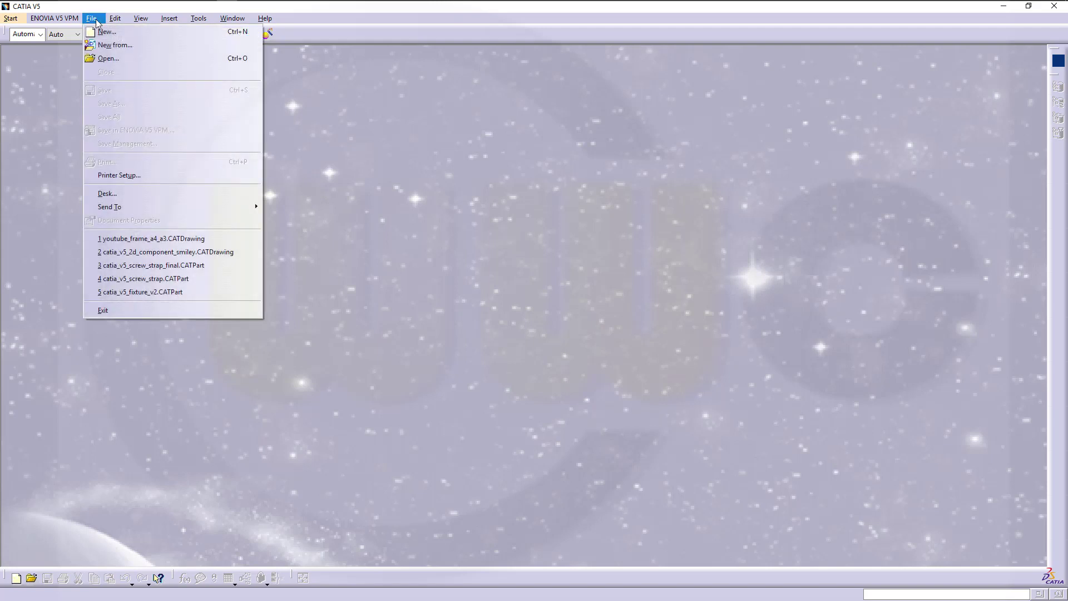
click(114, 47)
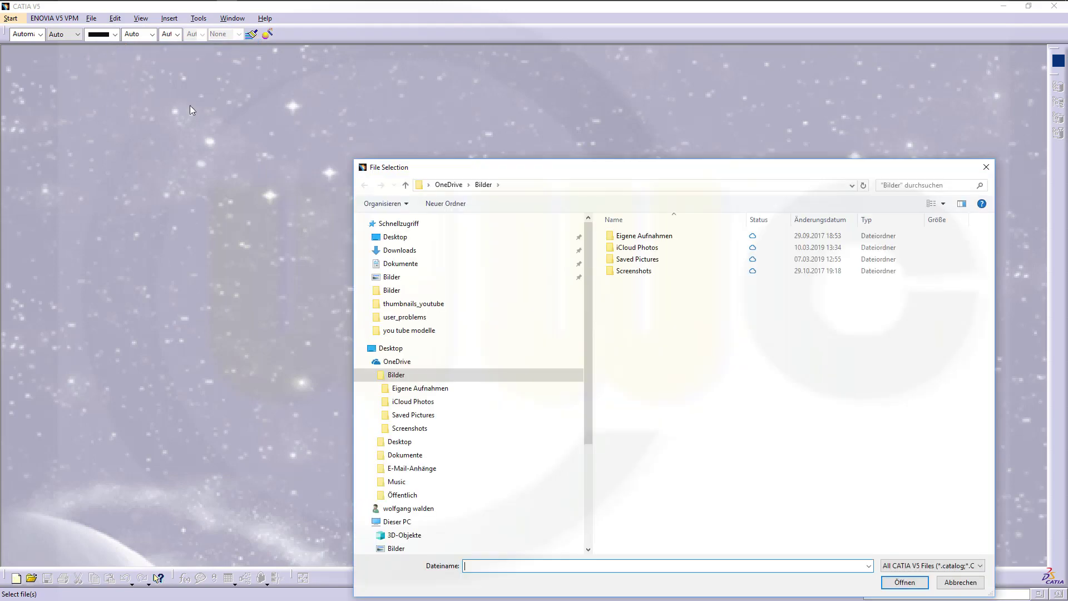
drag(588, 407, 587, 509)
click(400, 484)
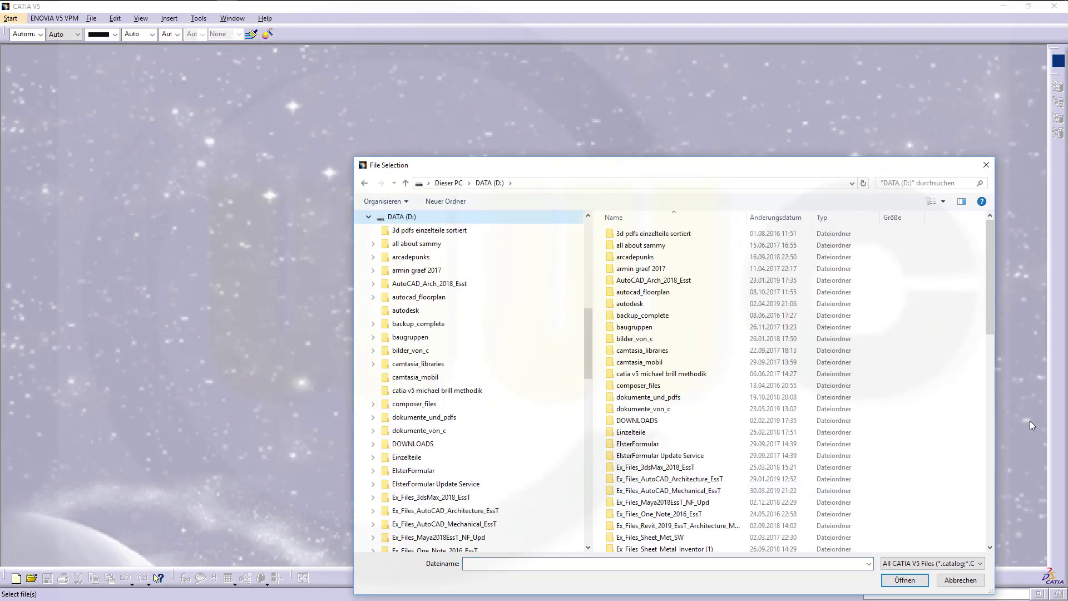
drag(988, 324, 971, 540)
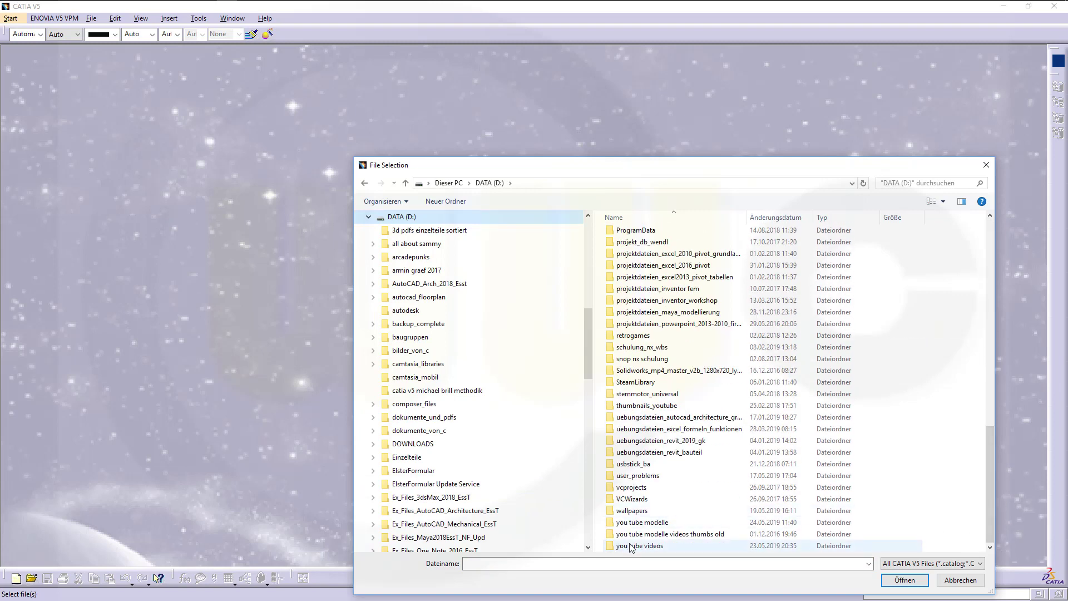
double_click(641, 522)
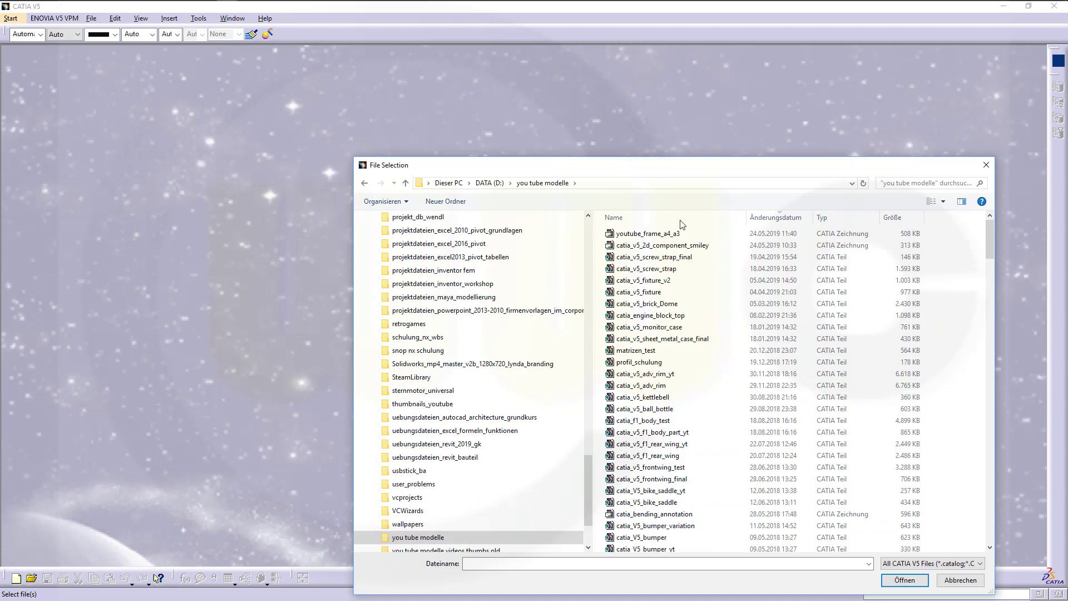
click(659, 234)
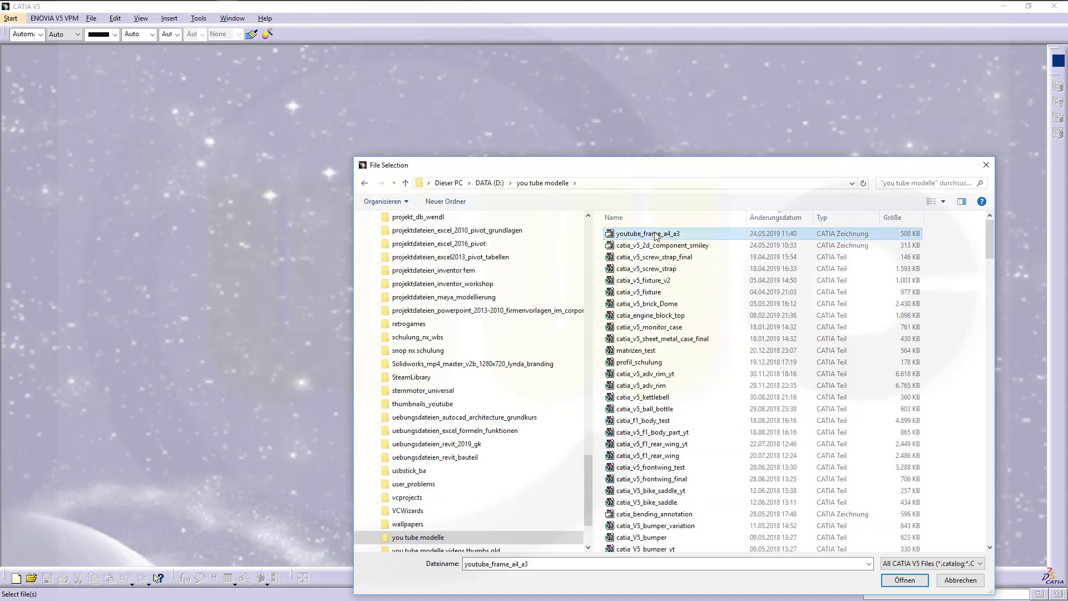
click(904, 580)
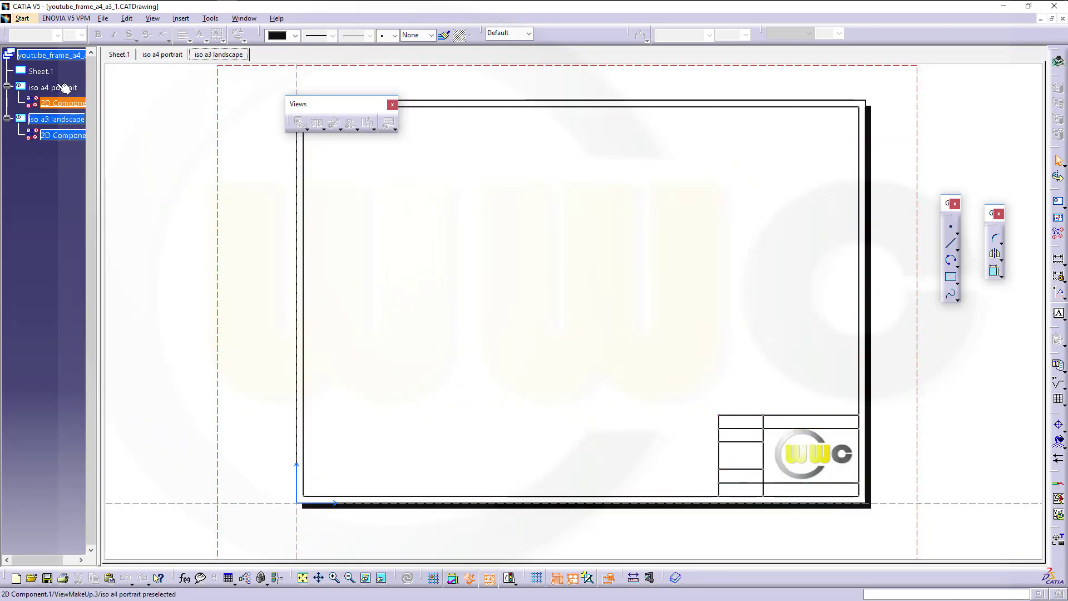
Delete Sheet.1's frame and title-block elements, then delete Sheet.1 itself
double_click(36, 70)
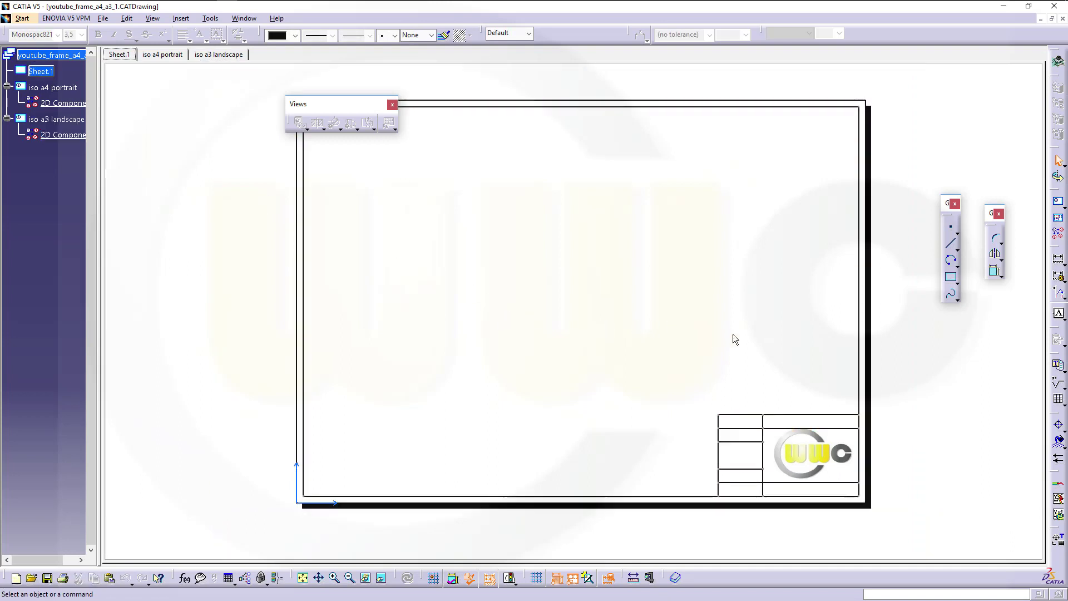
drag(923, 526, 214, 66)
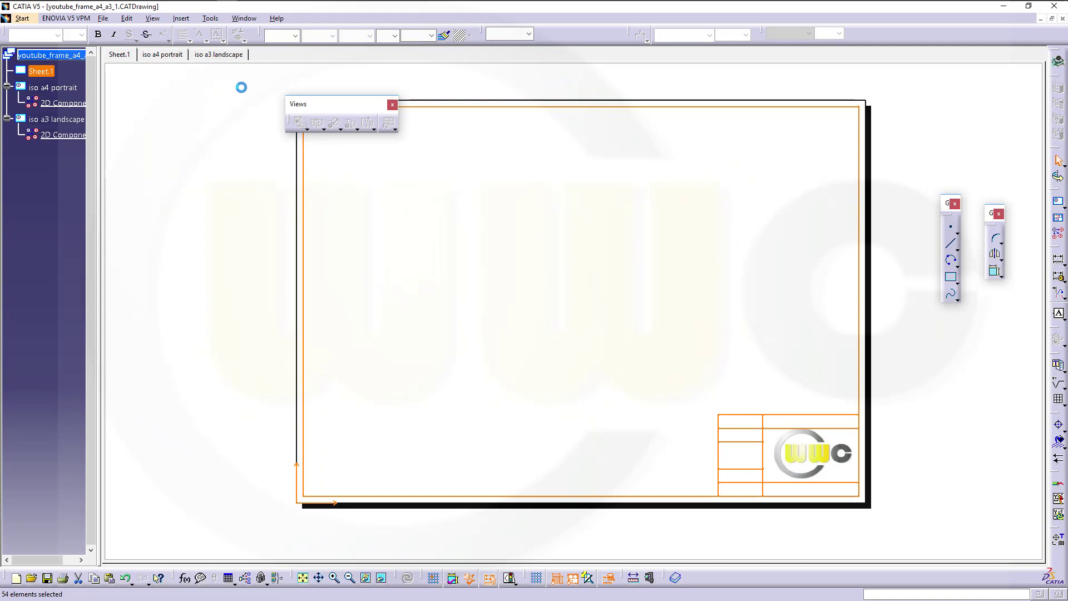
key(Delete)
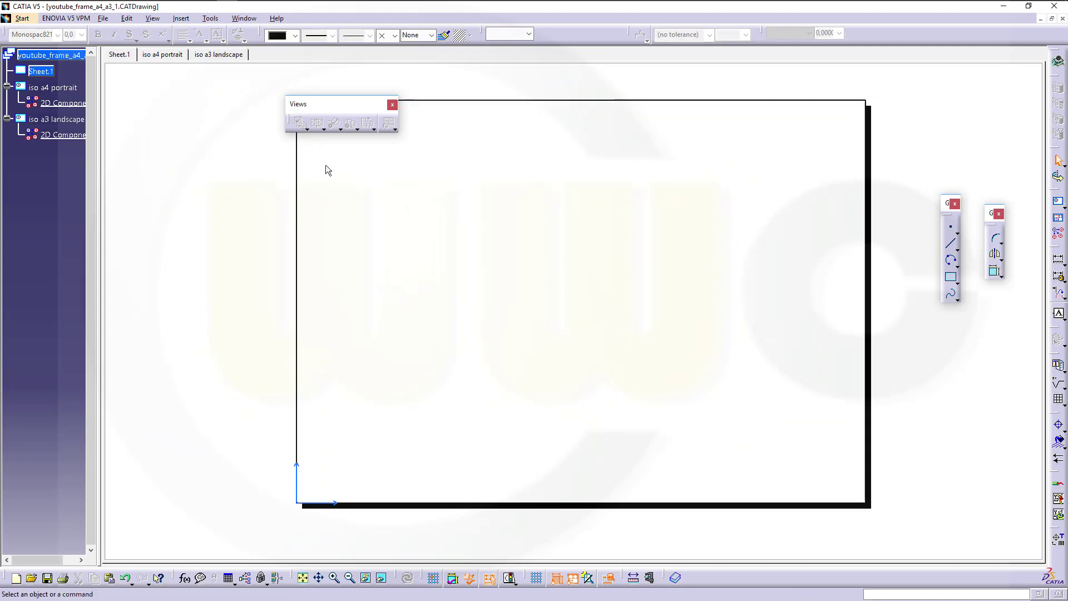
right_click(48, 76)
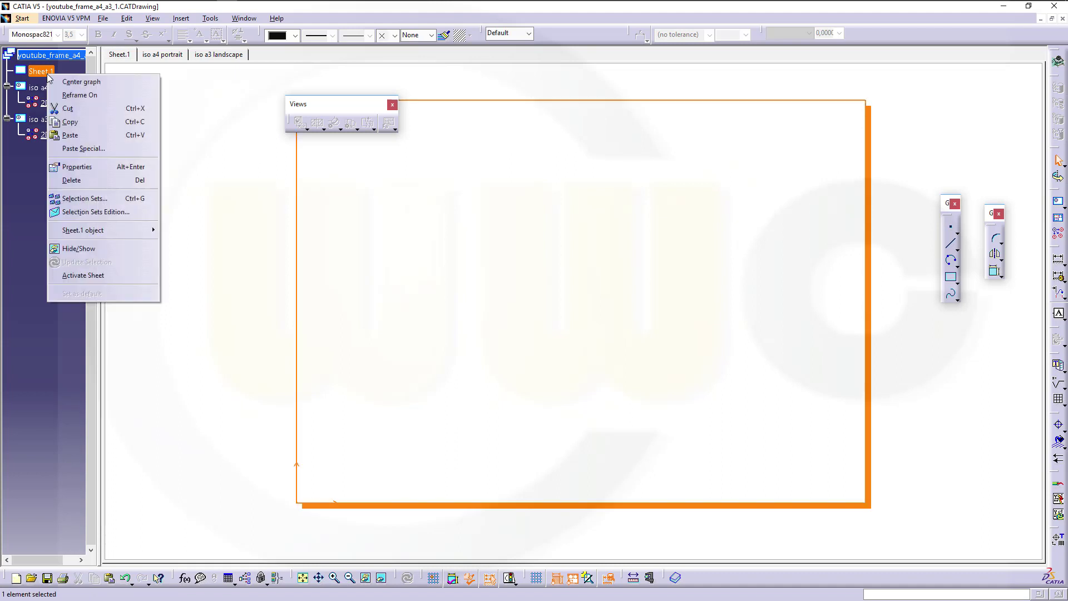
click(72, 180)
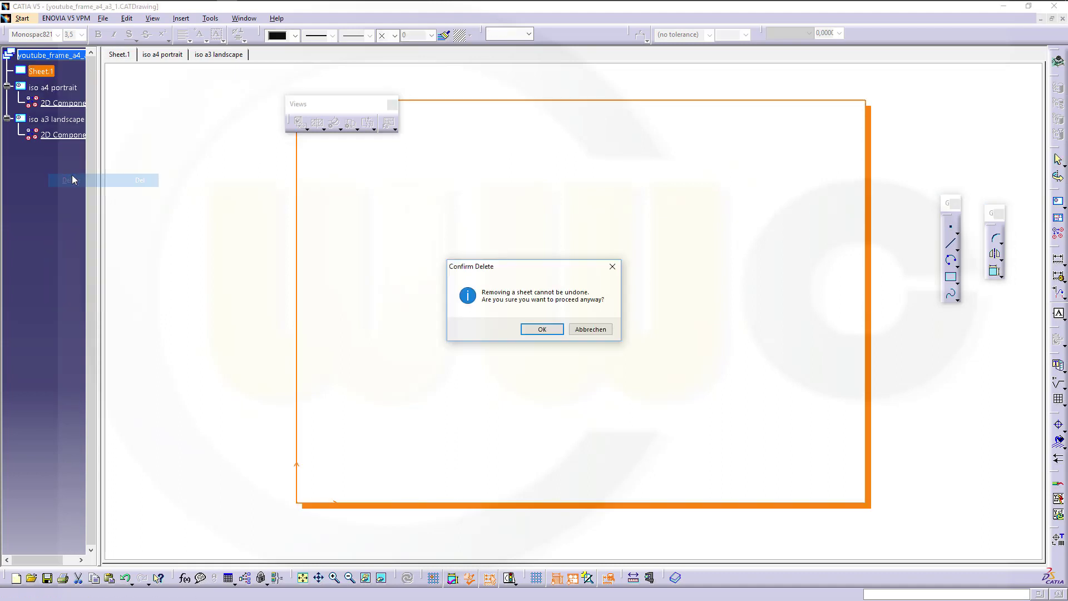
click(542, 329)
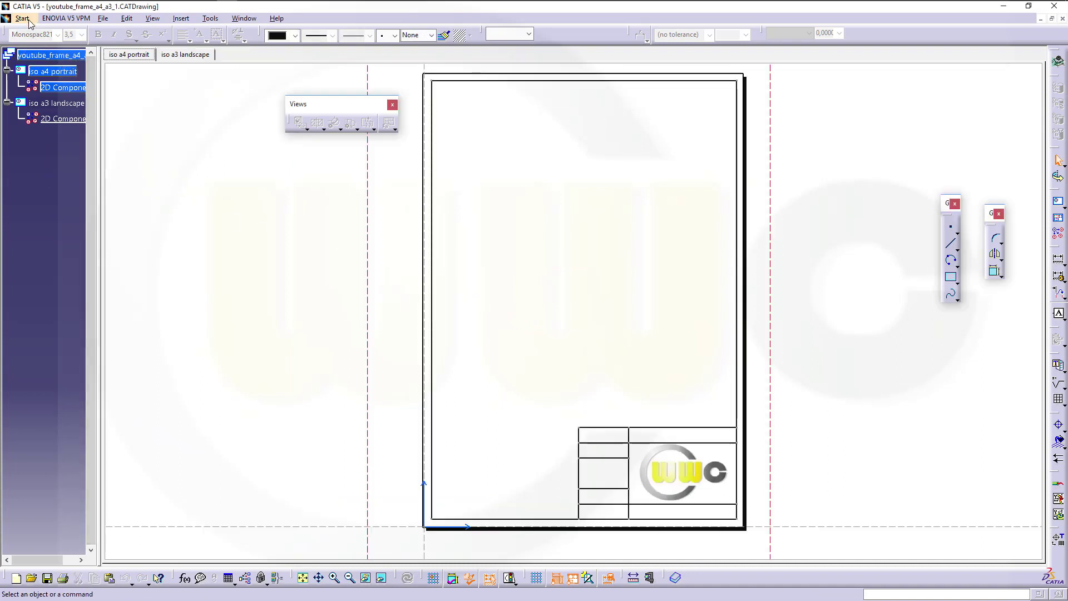
Save the new drawing as youtube_frame_a4_a3_1
click(103, 19)
click(115, 92)
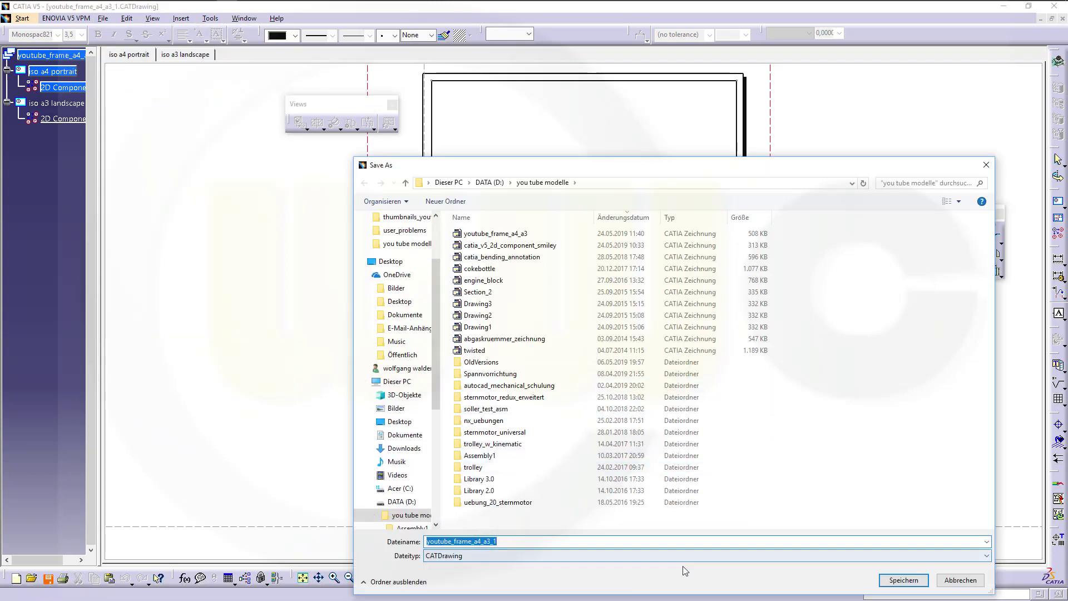
click(899, 580)
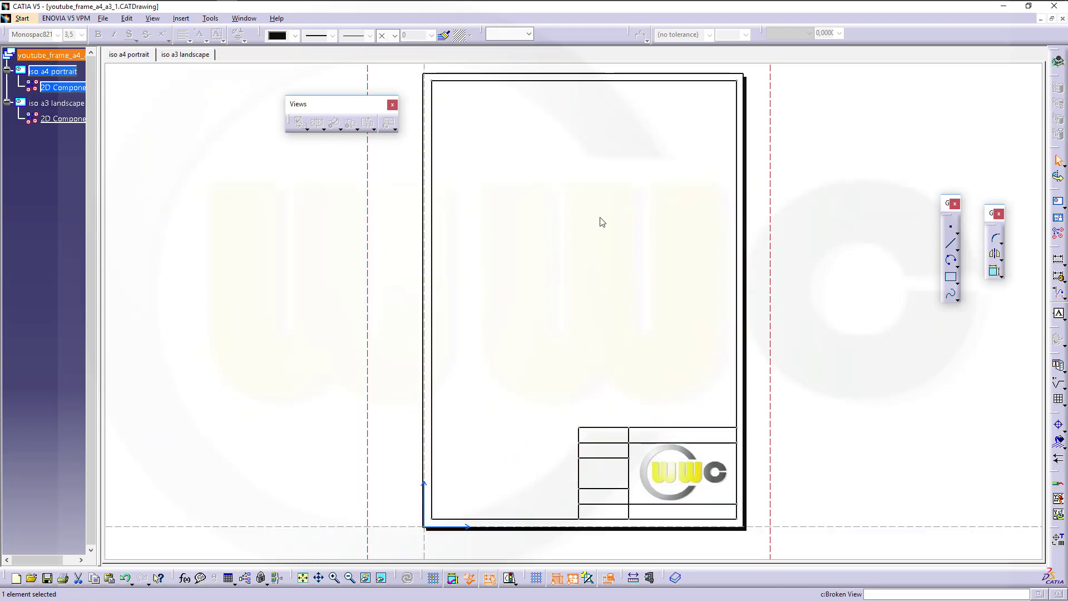
Add Sheet.4 and set its format to A3 ISO landscape in Properties
click(1063, 205)
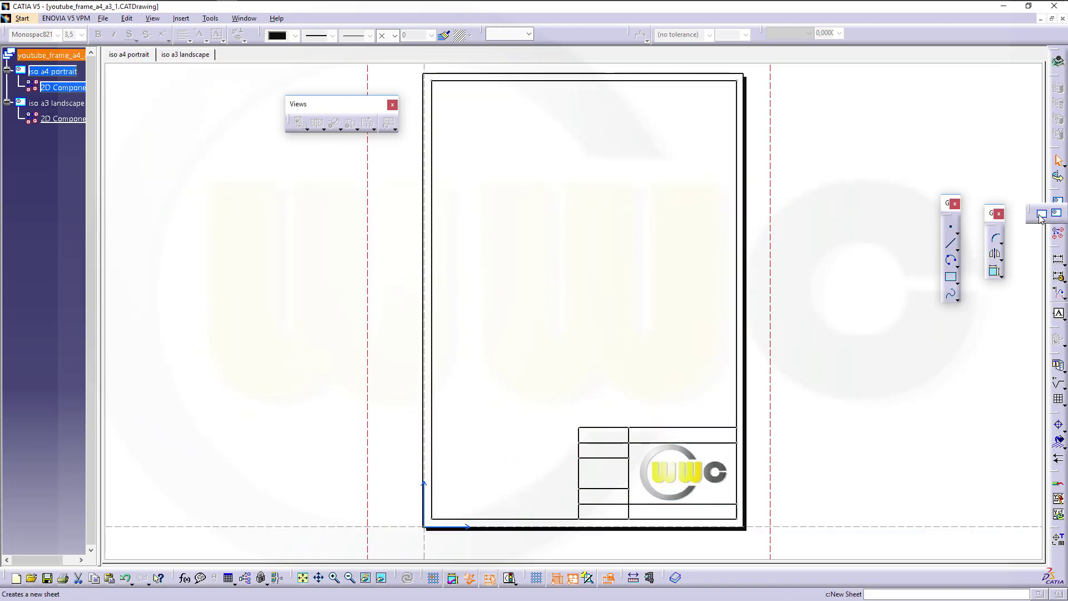
click(1041, 215)
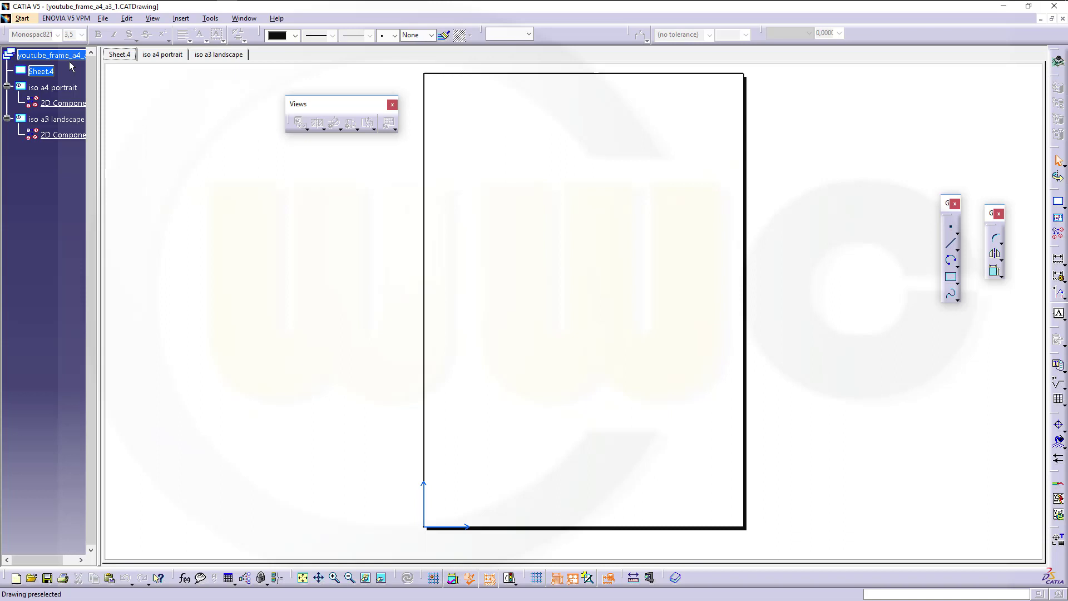
click(41, 71)
right_click(35, 76)
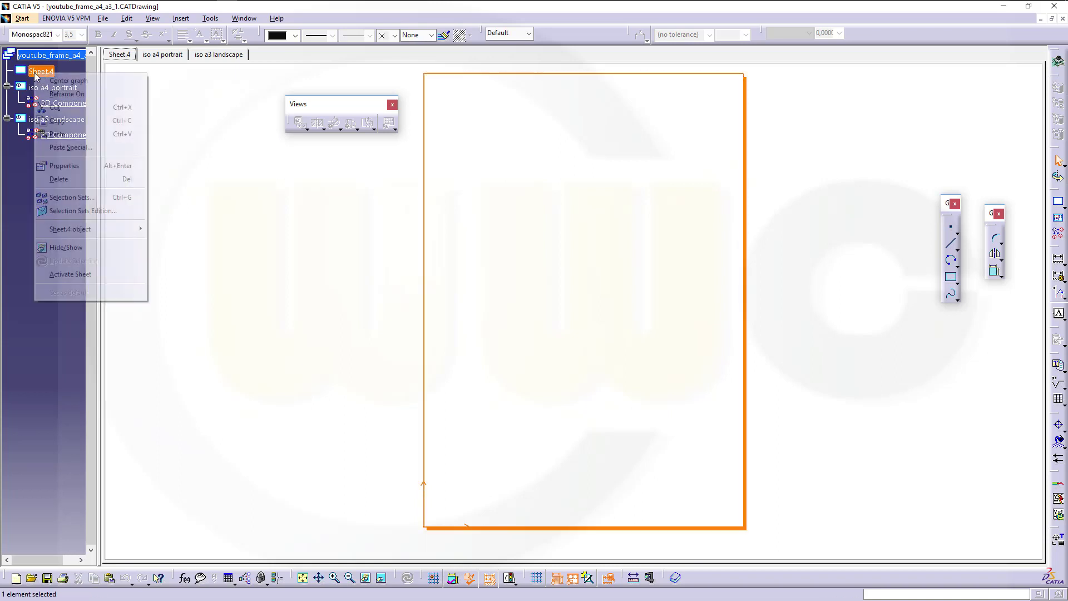
click(74, 170)
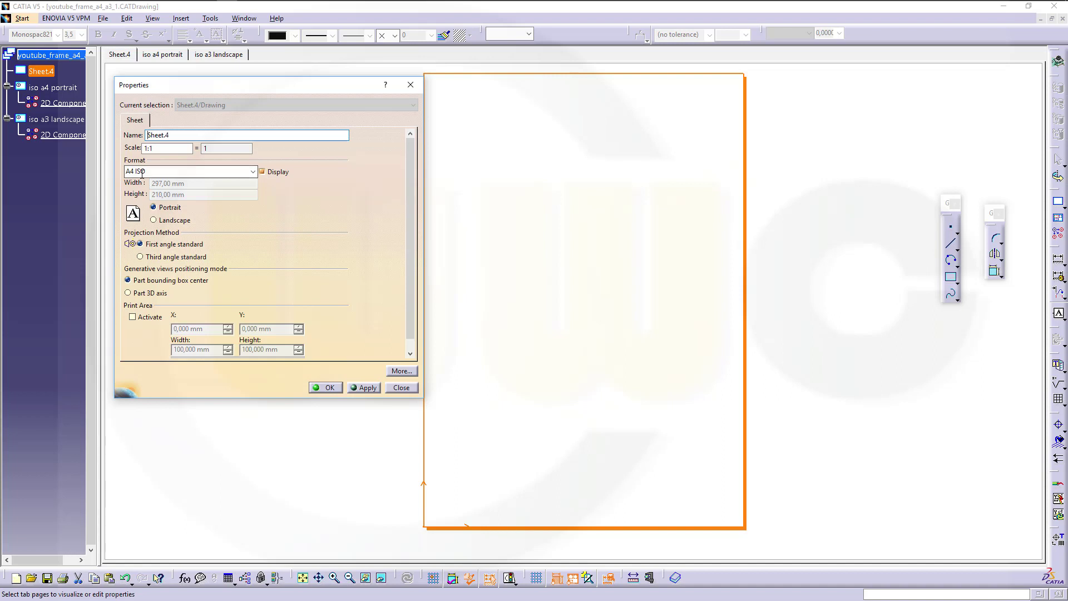
click(252, 171)
click(154, 207)
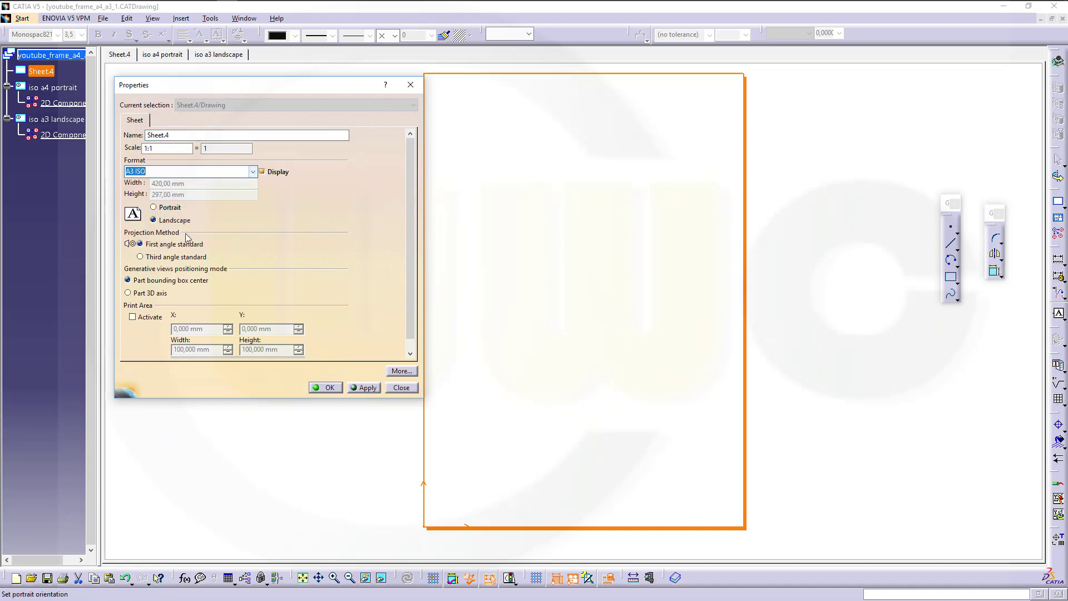
click(326, 387)
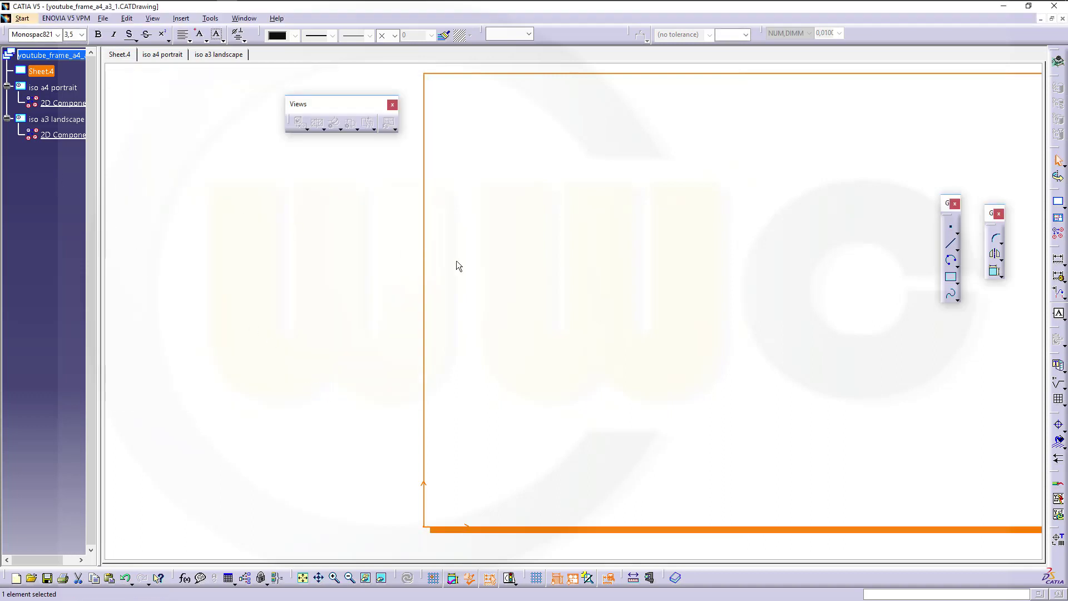
middle_drag(601, 291, 447, 286)
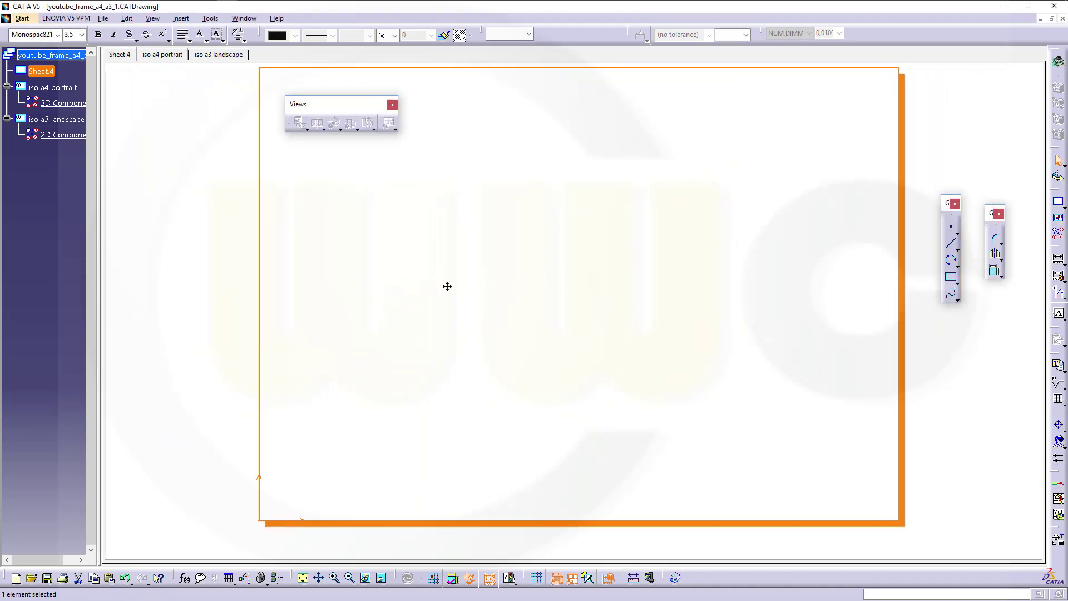
click(957, 384)
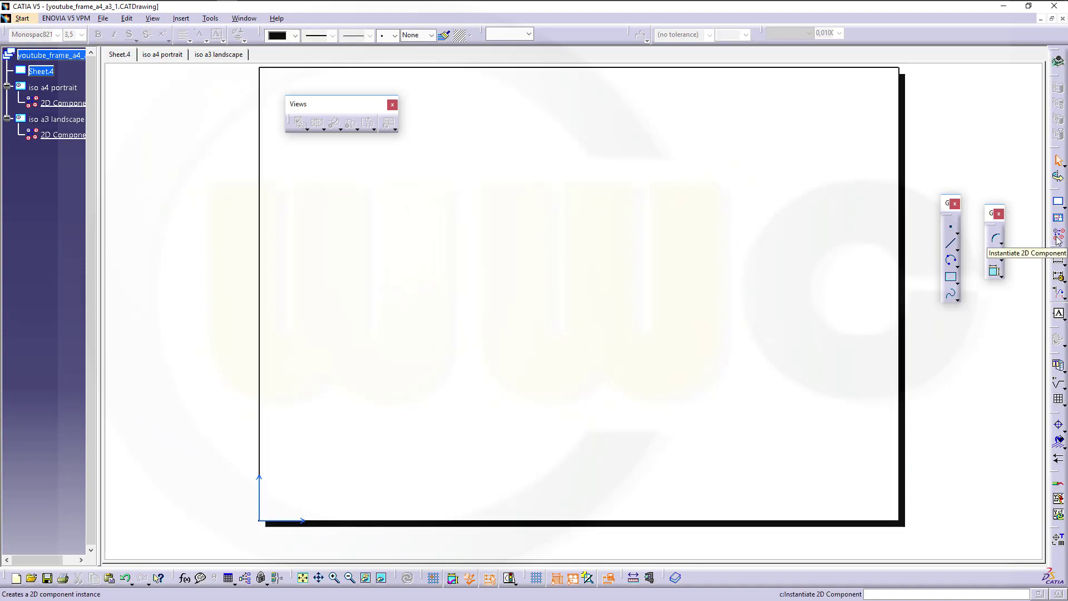
Instantiate the iso a3 landscape 2D component on Sheet.4, placing it at the sheet origin
click(63, 139)
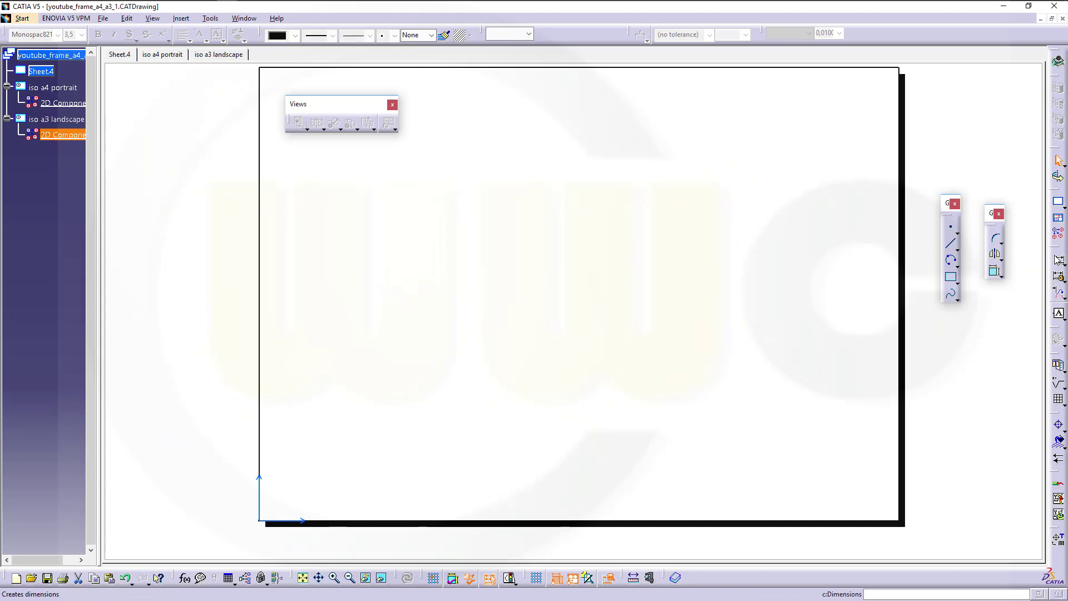
click(1059, 233)
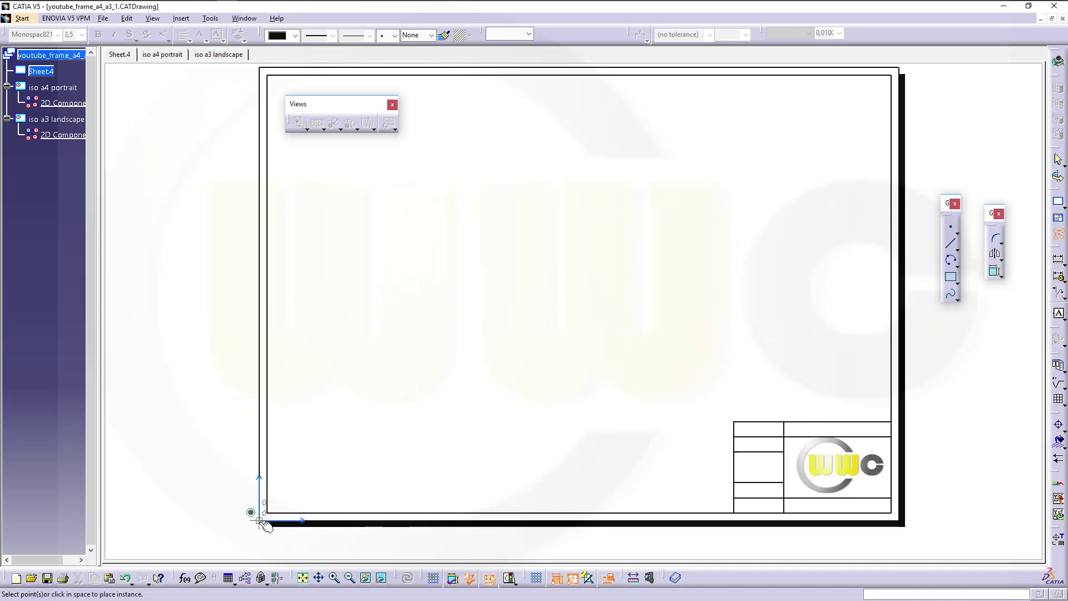
click(265, 521)
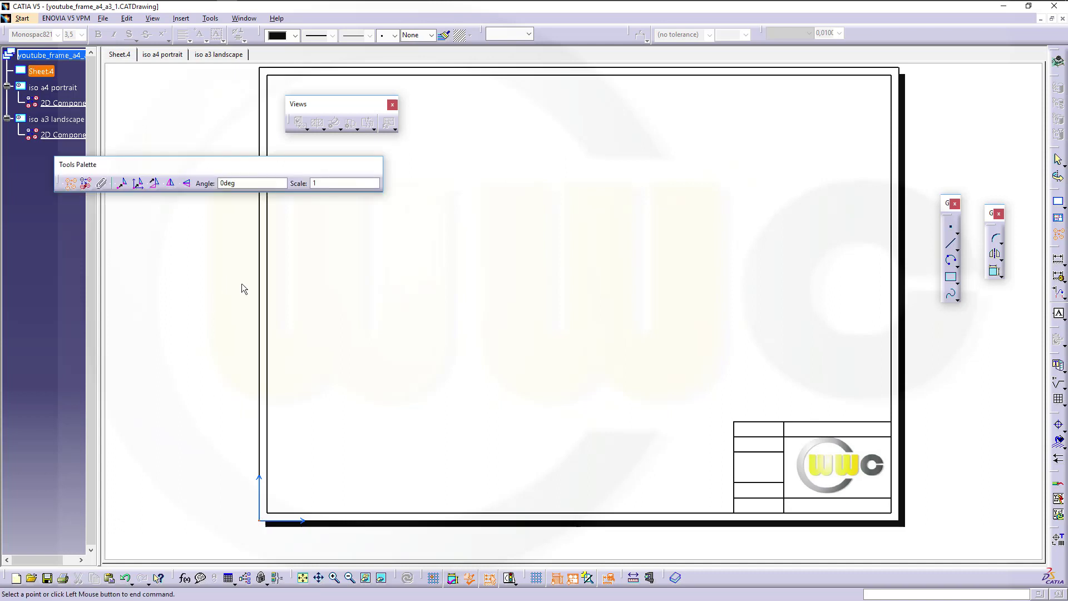